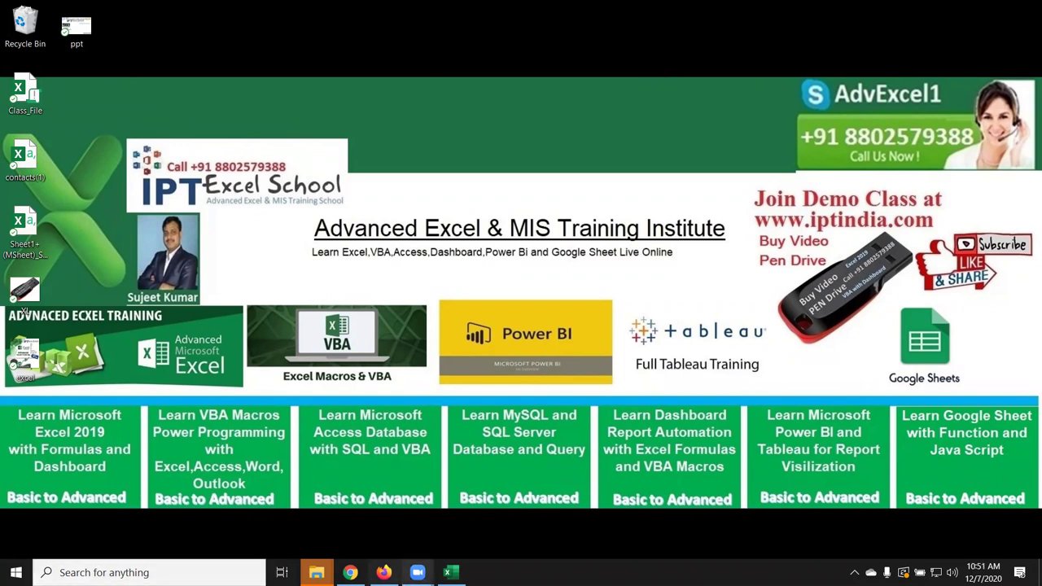
# - Restore the MSheet Excel workbook window from the taskbar
pyautogui.click(448, 572)
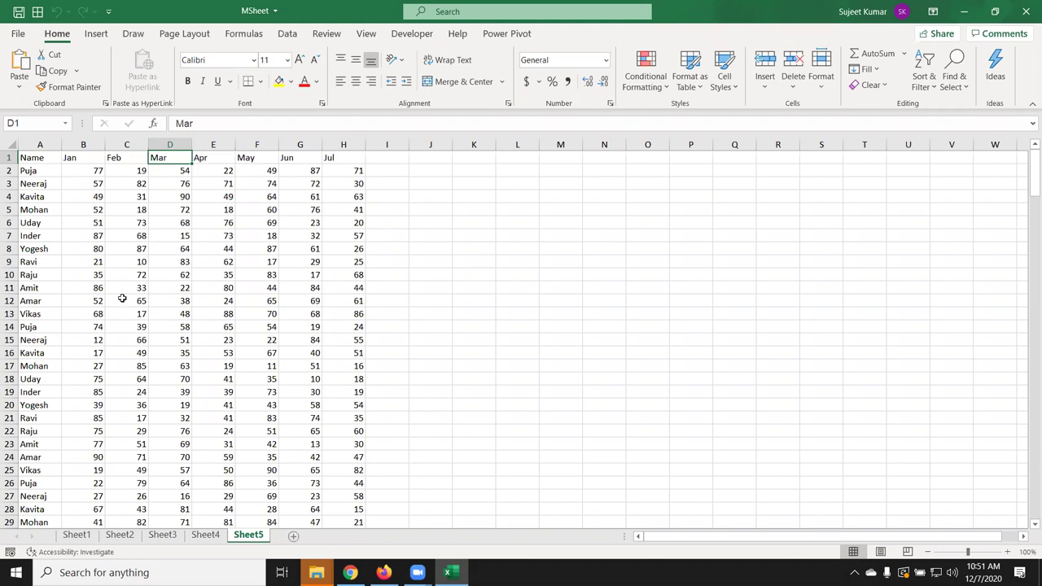
# - Insert a pivot table on a new sheet from the Sheet5 data range A1:H226
pyautogui.click(39, 158)
pyautogui.hotkey('ctrl', 'Down')
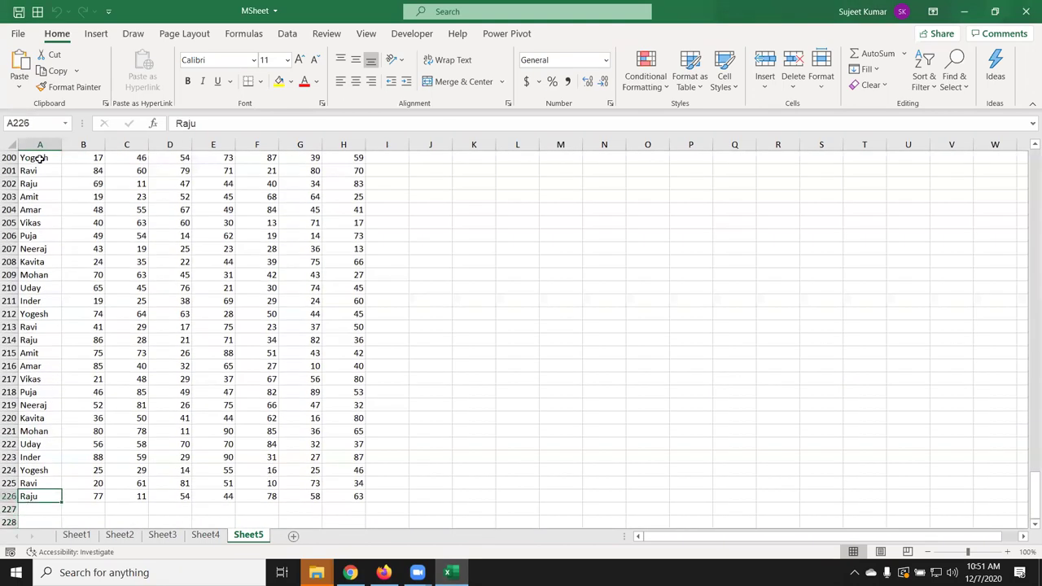
pyautogui.hotkey('ctrl', 'Up')
pyautogui.hotkey('ctrl', 'shift', 'Right')
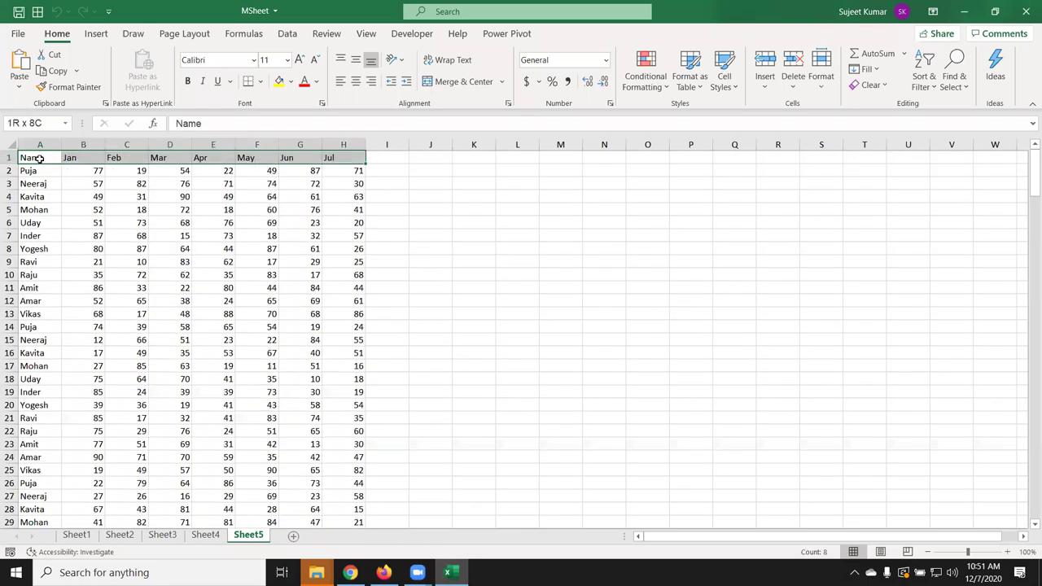
pyautogui.hotkey('ctrl', 'shift', 'Down')
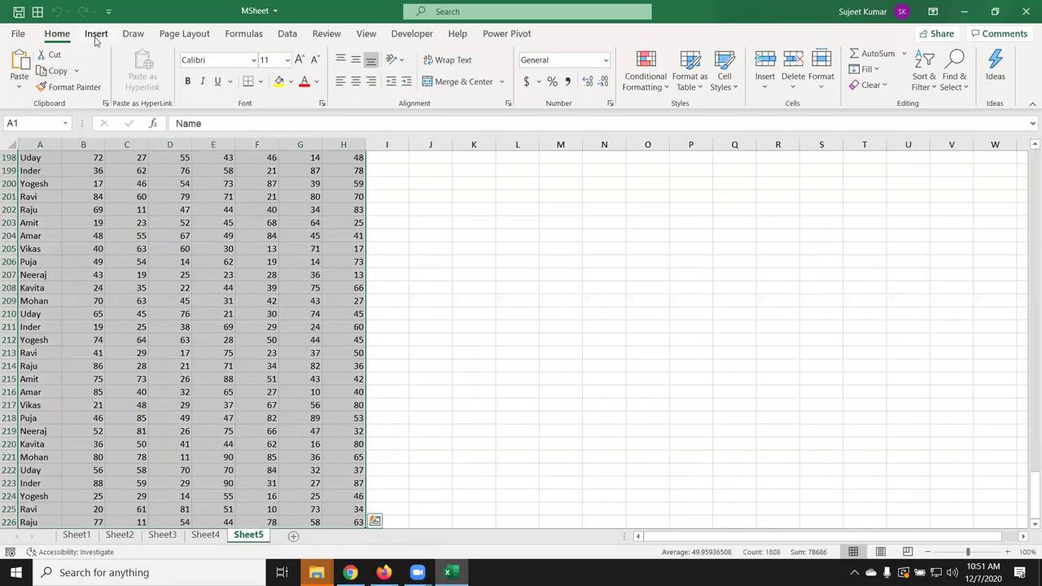
pyautogui.click(96, 33)
pyautogui.click(24, 70)
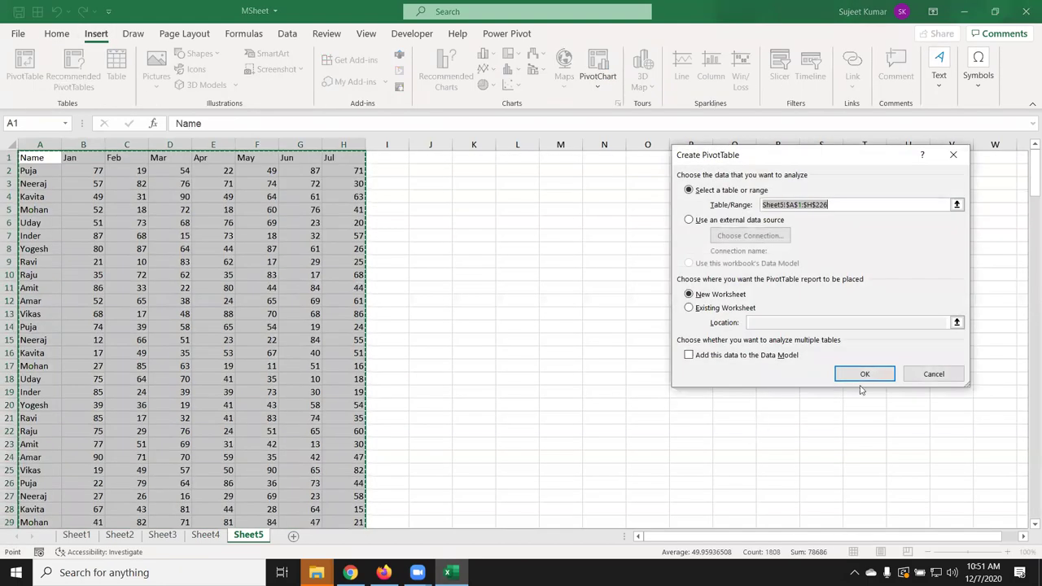
pyautogui.click(864, 374)
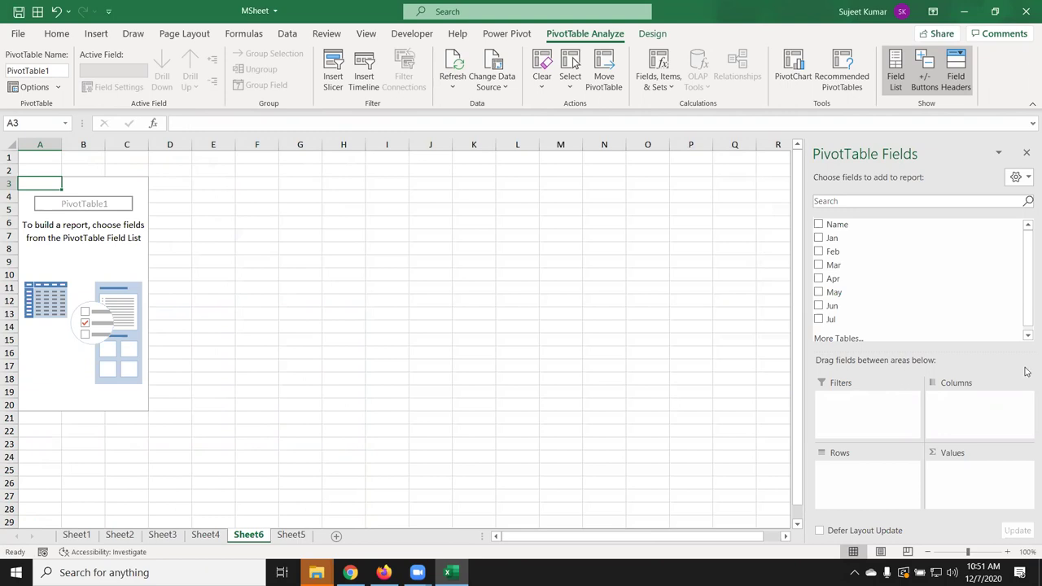
# - Put Name in the pivot rows and Sum of Jan in the values
pyautogui.moveTo(860, 224)
pyautogui.mouseDown()
pyautogui.moveTo(903, 437)
pyautogui.moveTo(888, 493)
pyautogui.mouseUp()
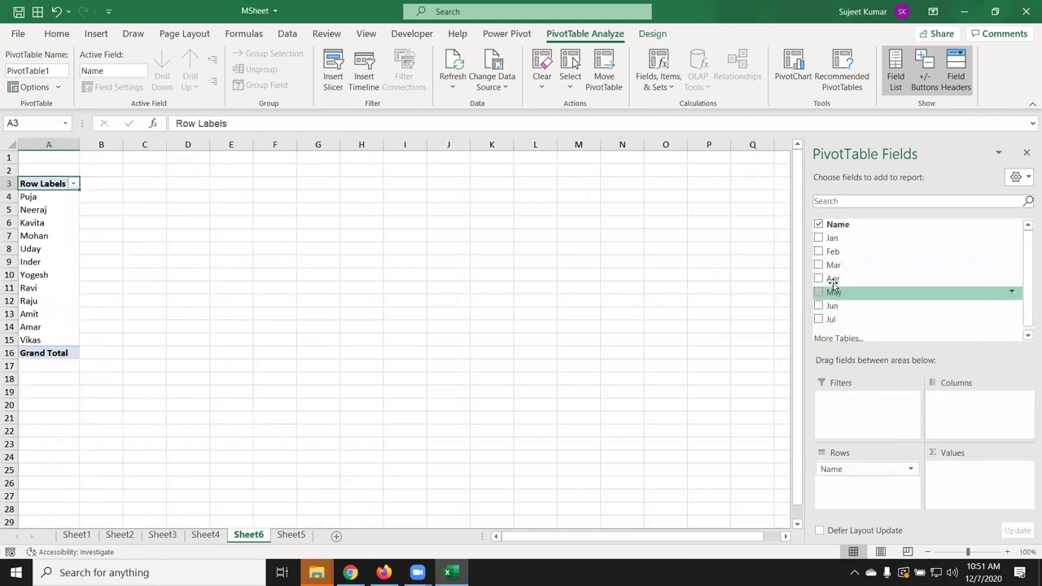
pyautogui.moveTo(833, 235); pyautogui.dragTo(958, 478)
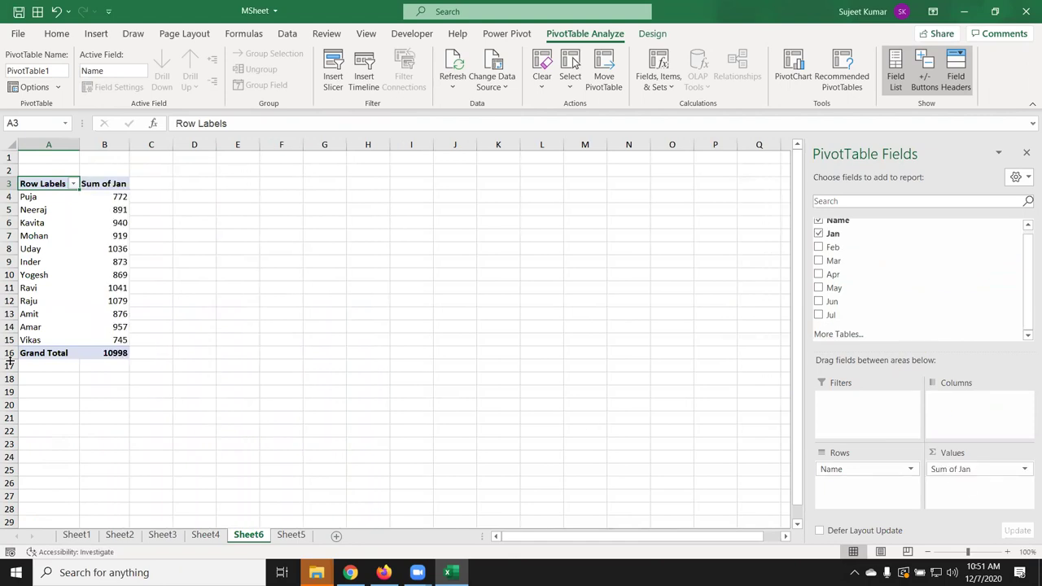
pyautogui.click(48, 342)
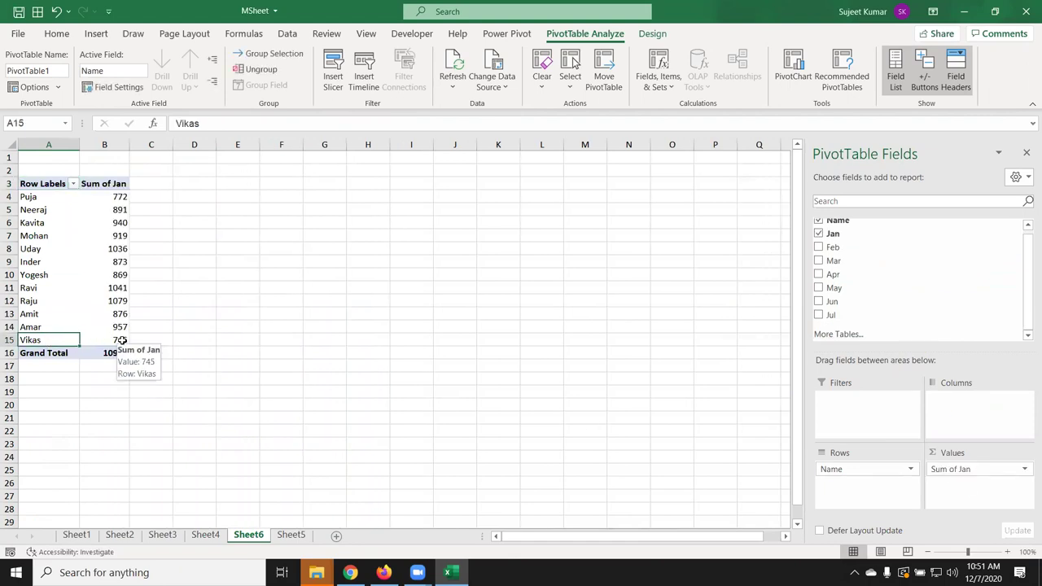
# - On Sheet4, add row 227 with a new name and values 98, 58, 65, 85, 4, 5, 85
pyautogui.click(205, 535)
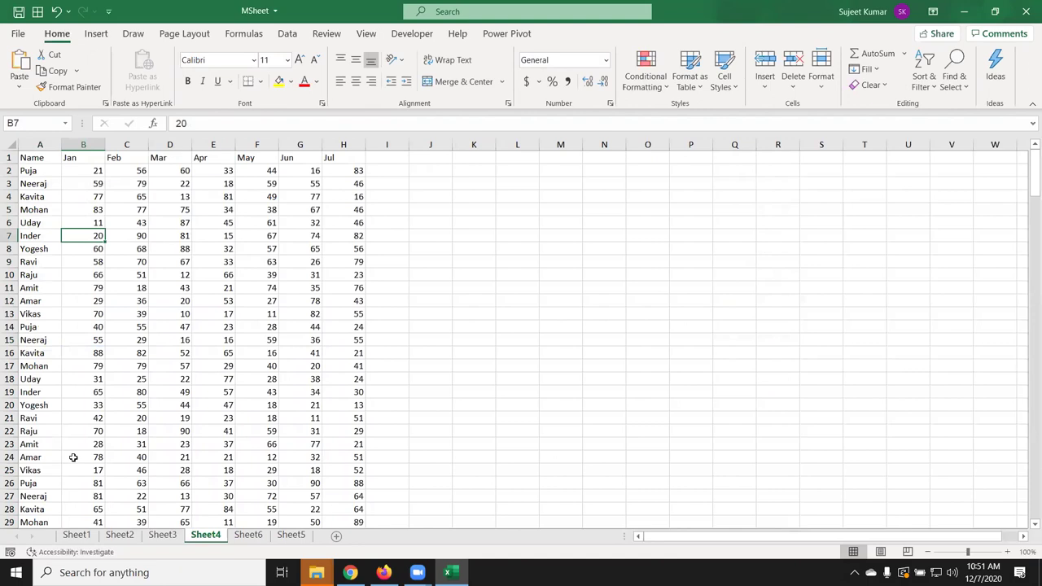
pyautogui.press('Left')
pyautogui.hotkey('ctrl', 'Down')
pyautogui.press('Down')
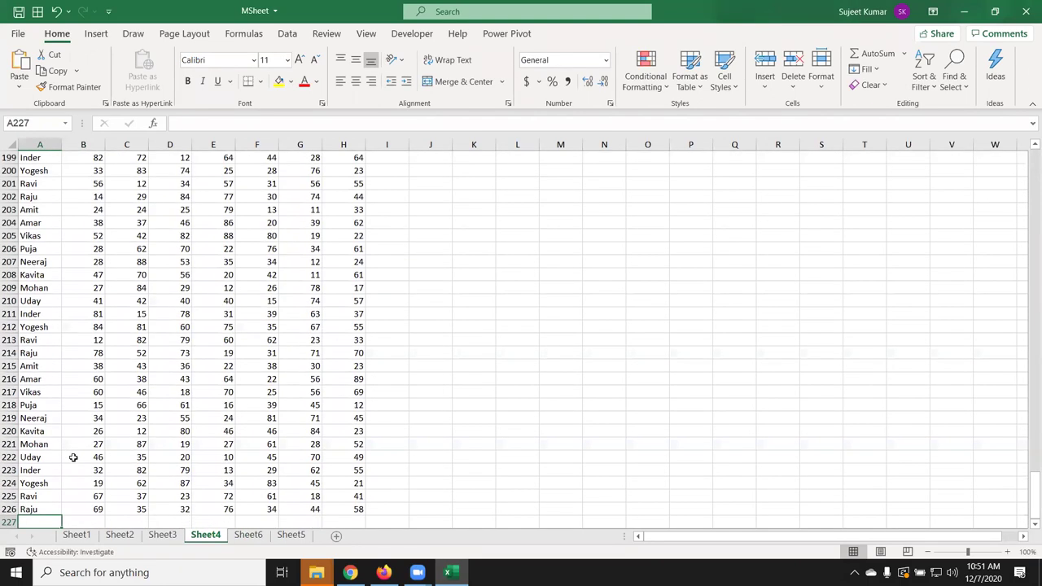
pyautogui.write('Mohan')
pyautogui.press('BackSpace')
pyautogui.write('o')
pyautogui.press('BackSpace')
pyautogui.press('BackSpace')
pyautogui.press('BackSpace')
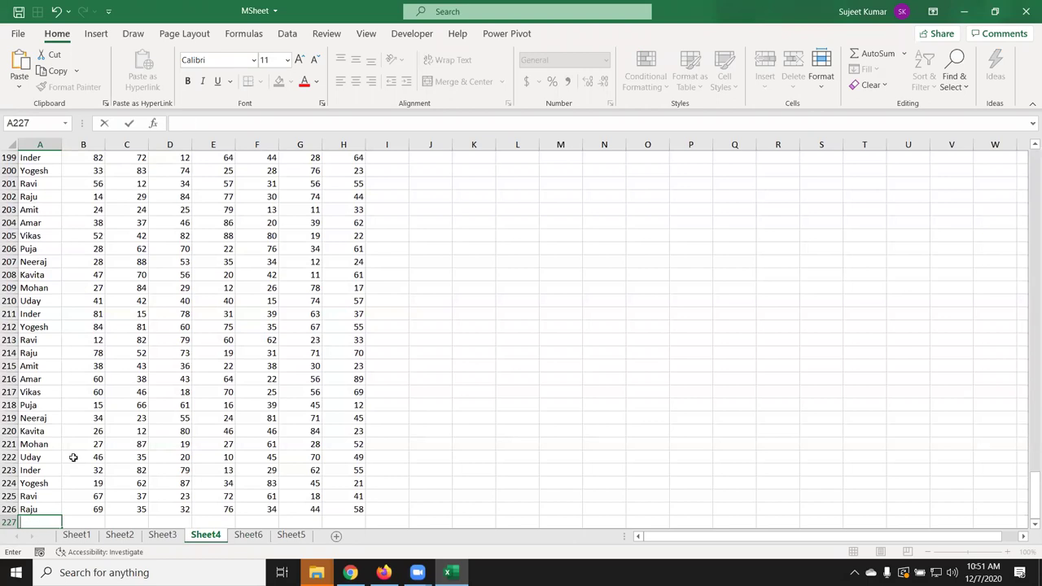
pyautogui.write('shti')
pyautogui.press('Tab')
pyautogui.write('98')
pyautogui.press('Tab')
pyautogui.write('58')
pyautogui.press('Tab')
pyautogui.write('65\t85\t4\t5\t85')
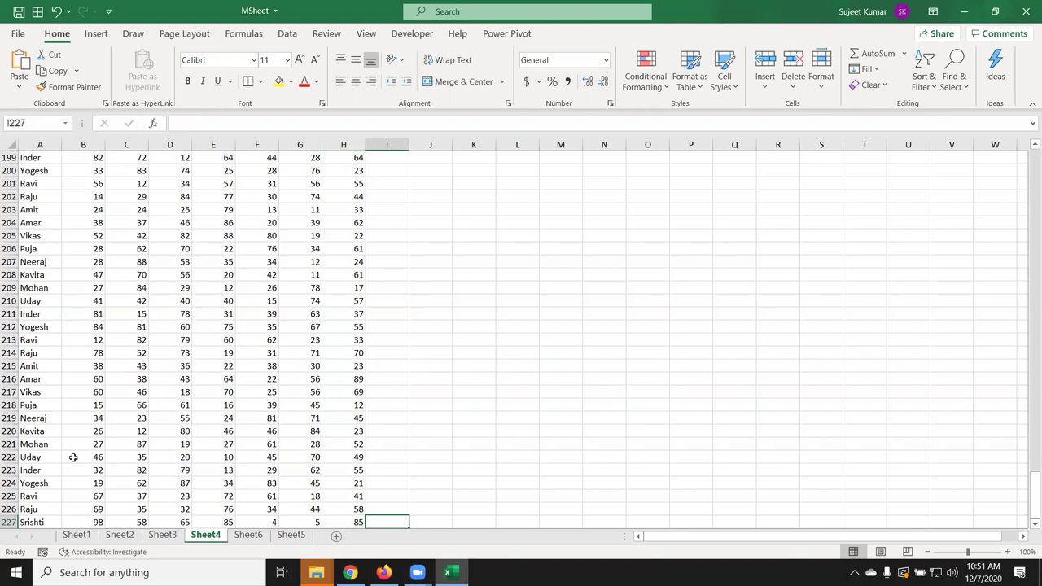
pyautogui.scroll(-2, 71, 458)
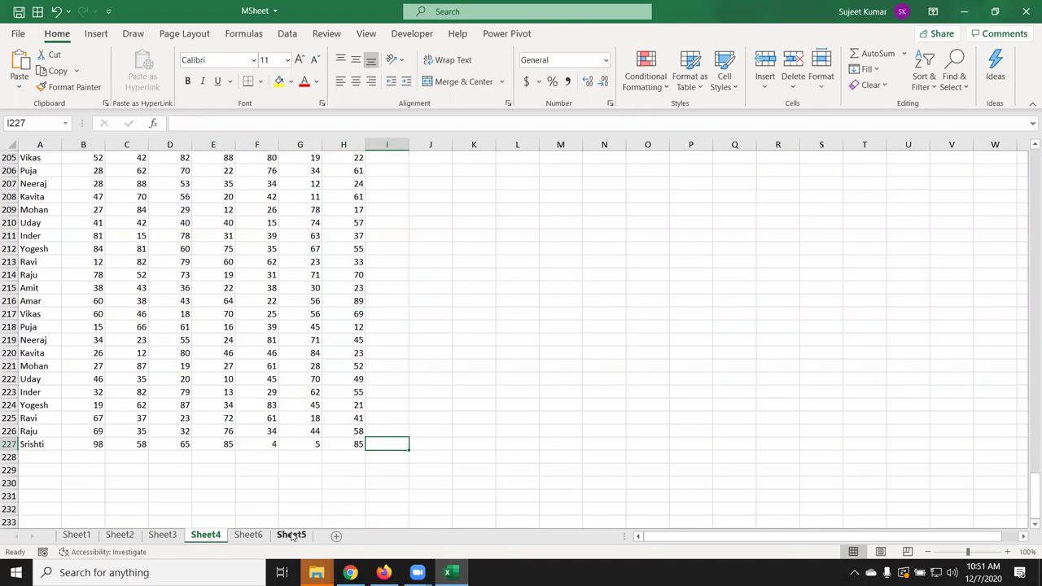
# - Copy Sheet4's row 227 and paste it into row 227 below the Sheet5 data
pyautogui.click(290, 535)
pyautogui.click(205, 536)
pyautogui.click(8, 444)
pyautogui.hotkey('ctrl', 'c')
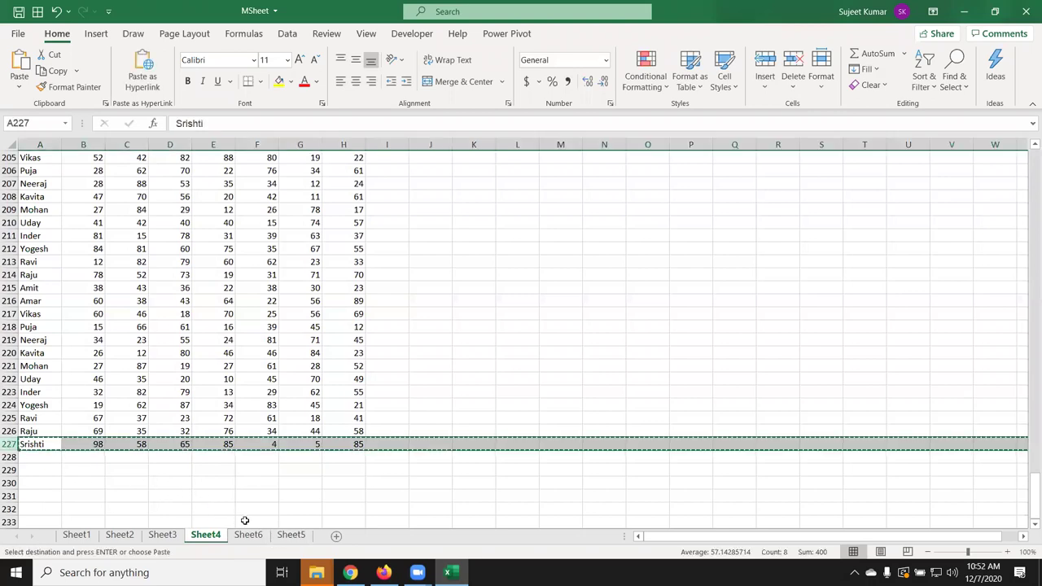
pyautogui.click(291, 535)
pyautogui.click(40, 470)
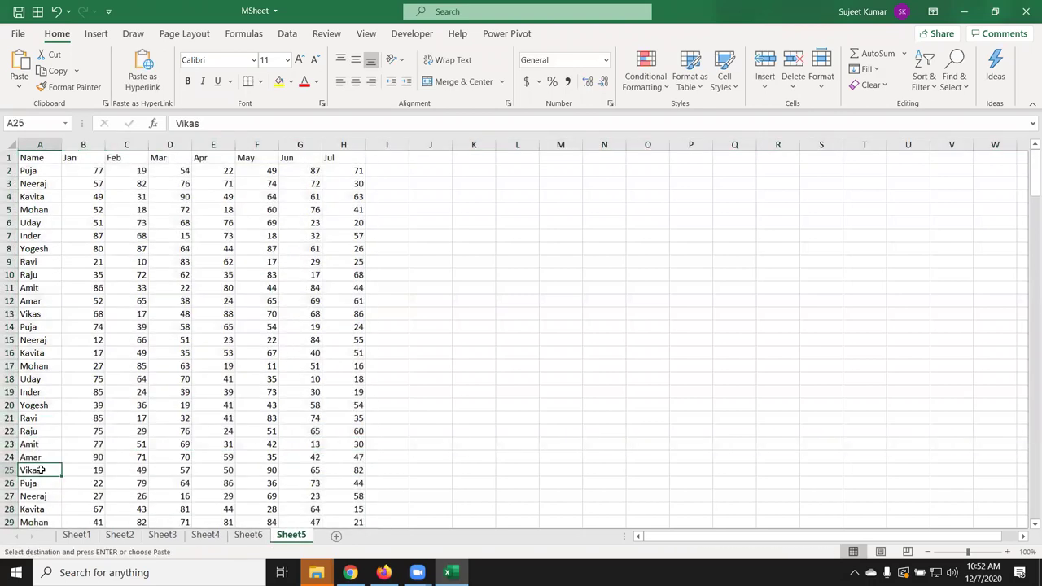
pyautogui.hotkey('ctrl', 'Down')
pyautogui.press('Down')
pyautogui.hotkey('ctrl', 'v')
pyautogui.press('Down')
pyautogui.press('Up')
pyautogui.press('Right')
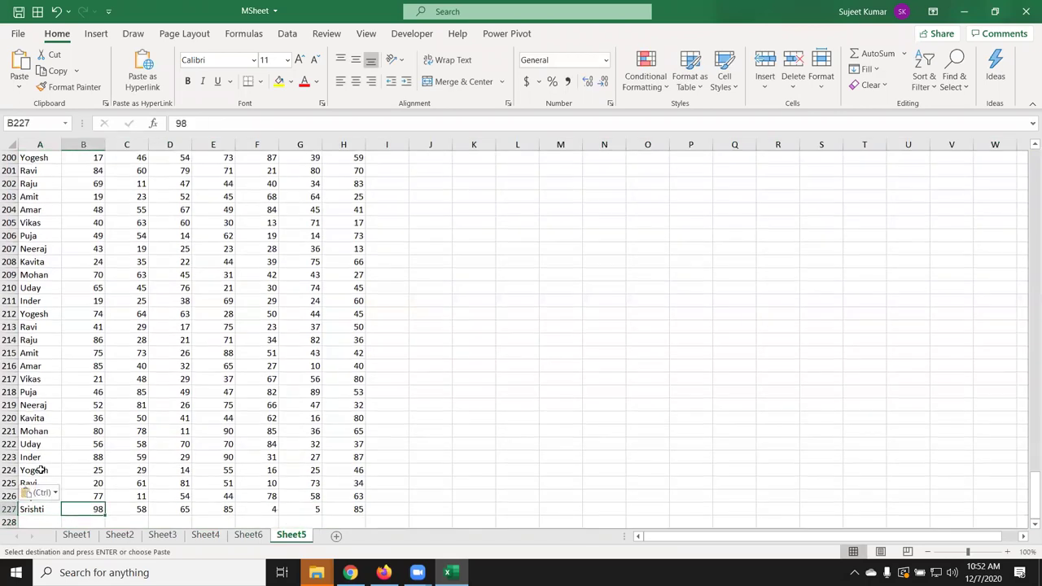
# - Refresh the pivot table on Sheet6 and check the new row's values on Sheet5
pyautogui.click(248, 535)
pyautogui.rightClick(101, 300)
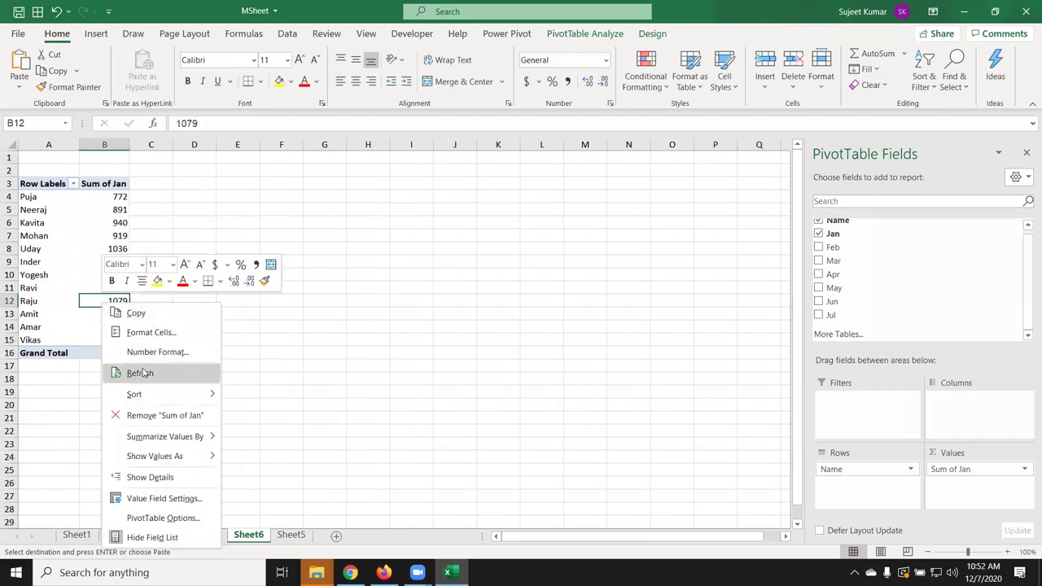
pyautogui.click(141, 371)
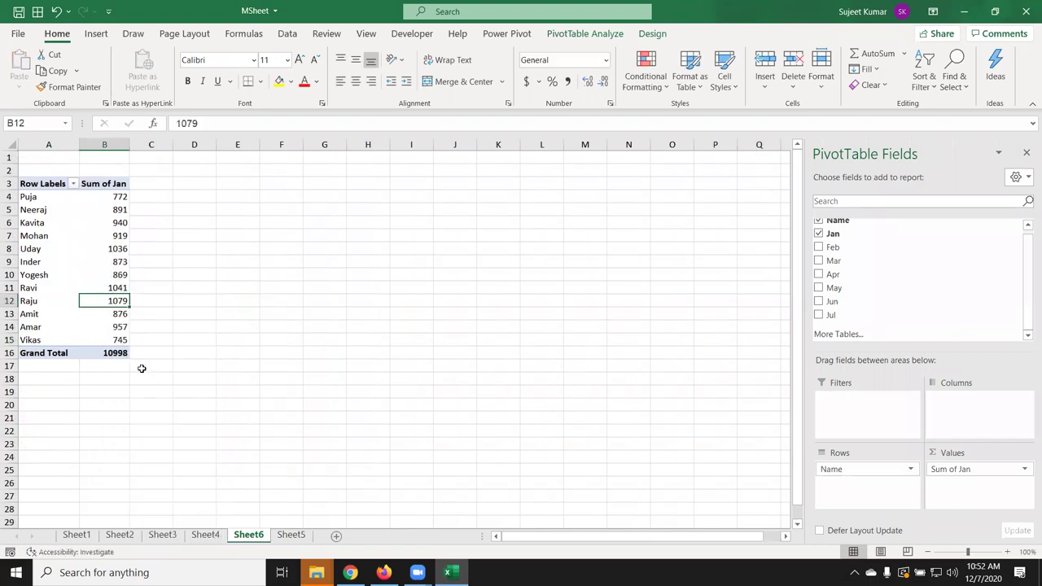
pyautogui.click(290, 535)
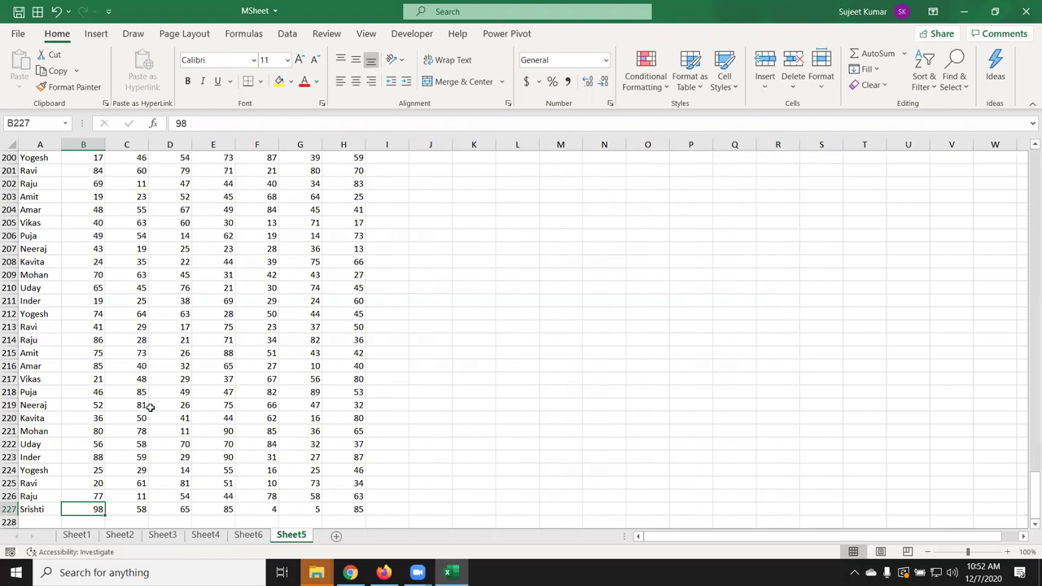
pyautogui.scroll(-2, 135, 456)
pyautogui.click(89, 250)
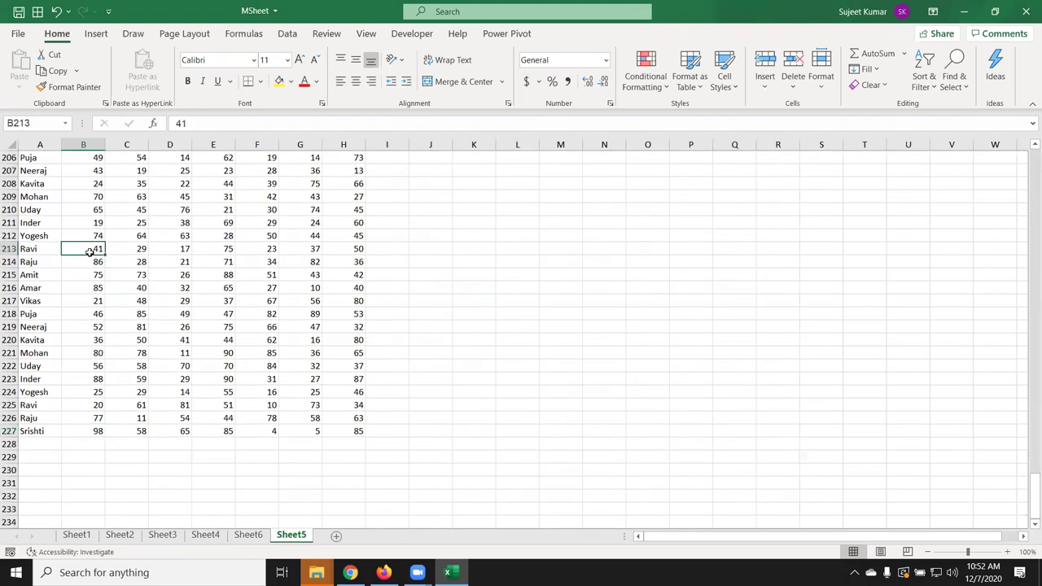
pyautogui.moveTo(89, 250); pyautogui.dragTo(97, 300)
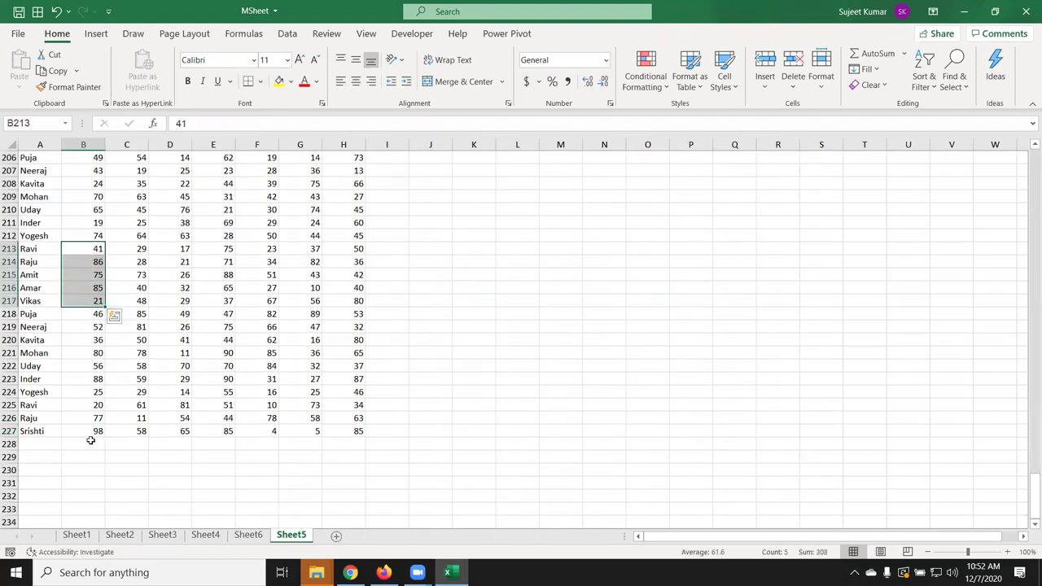
pyautogui.moveTo(87, 432); pyautogui.dragTo(313, 432)
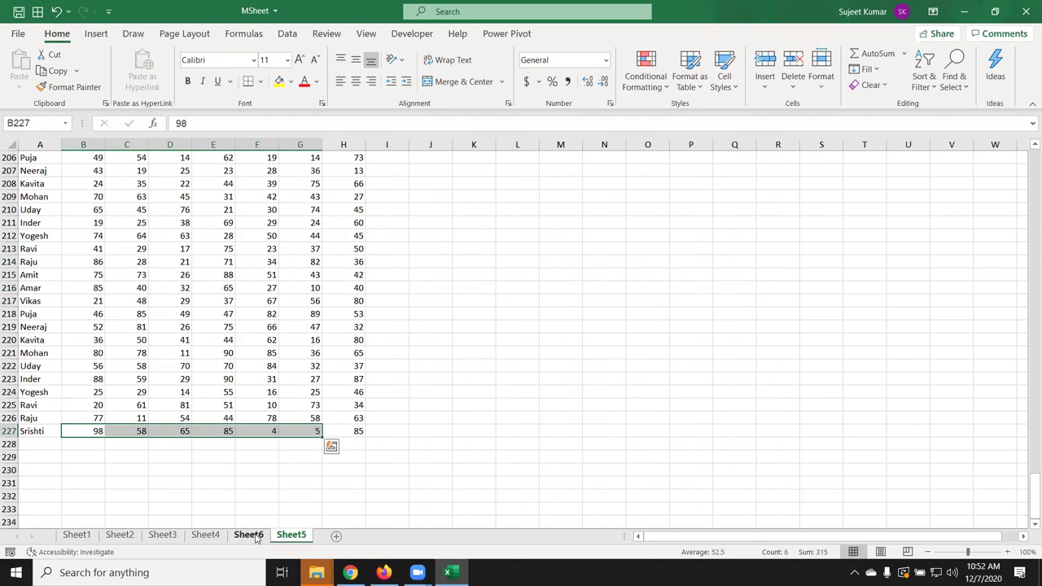
# - Extend the pivot's data source from Sheet5 A1 through the new row, making the Grand Total 11096
pyautogui.click(248, 535)
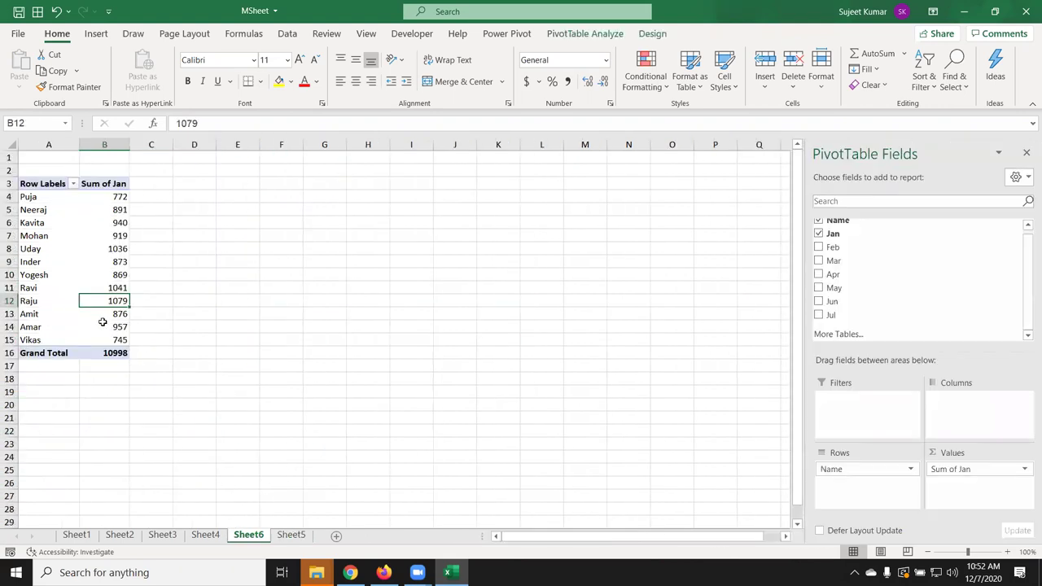
pyautogui.click(557, 34)
pyautogui.click(492, 81)
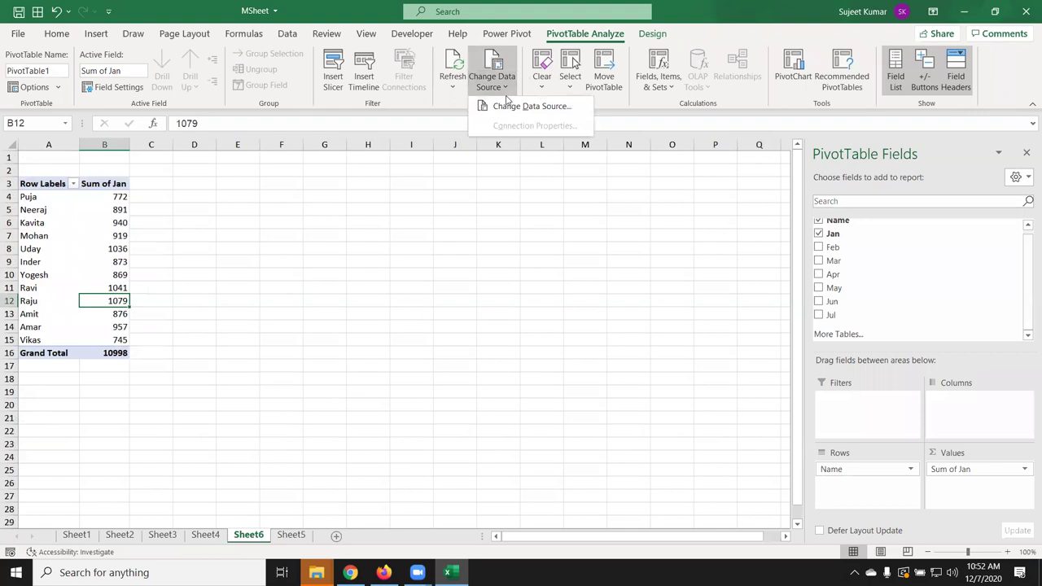
pyautogui.click(507, 107)
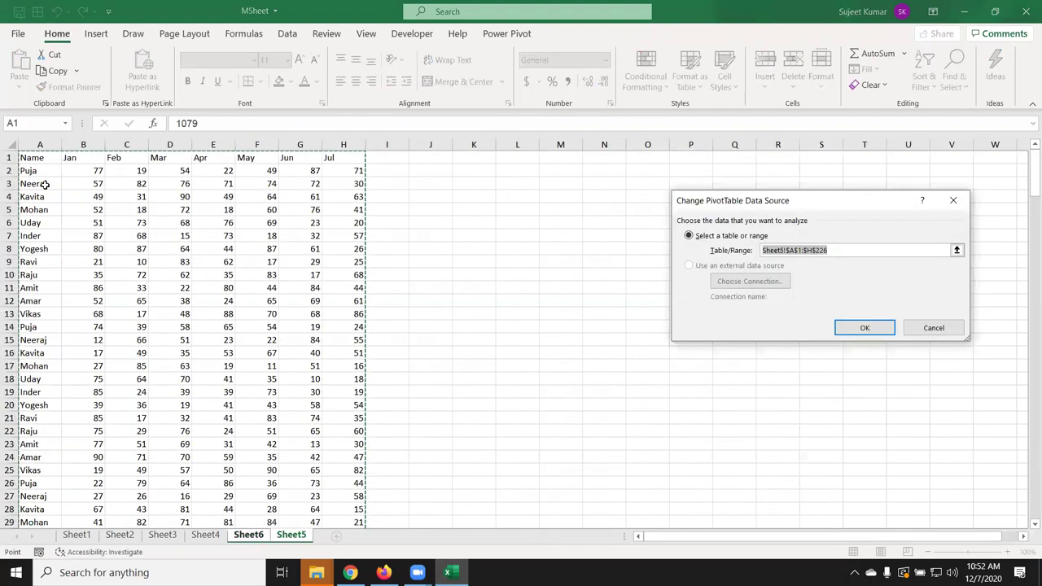
pyautogui.click(31, 155)
pyautogui.hotkey('ctrl', 'shift', 'Right')
pyautogui.hotkey('ctrl', 'shift', 'Down')
pyautogui.hotkey('shift', 'Down')
pyautogui.press('Return')
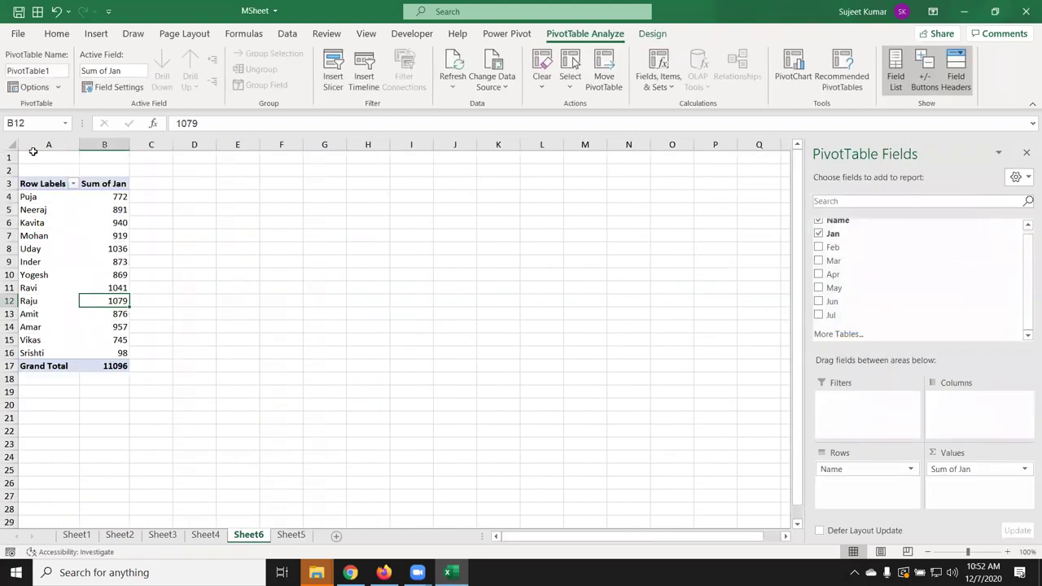
pyautogui.click(25, 352)
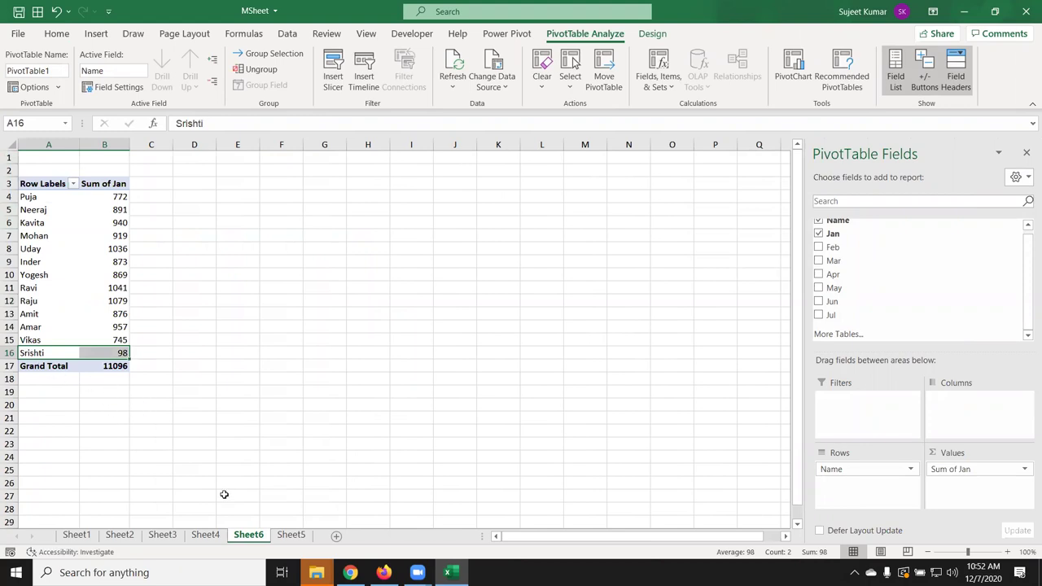
# - Permanently delete the Sheet6 pivot table sheet
pyautogui.rightClick(262, 537)
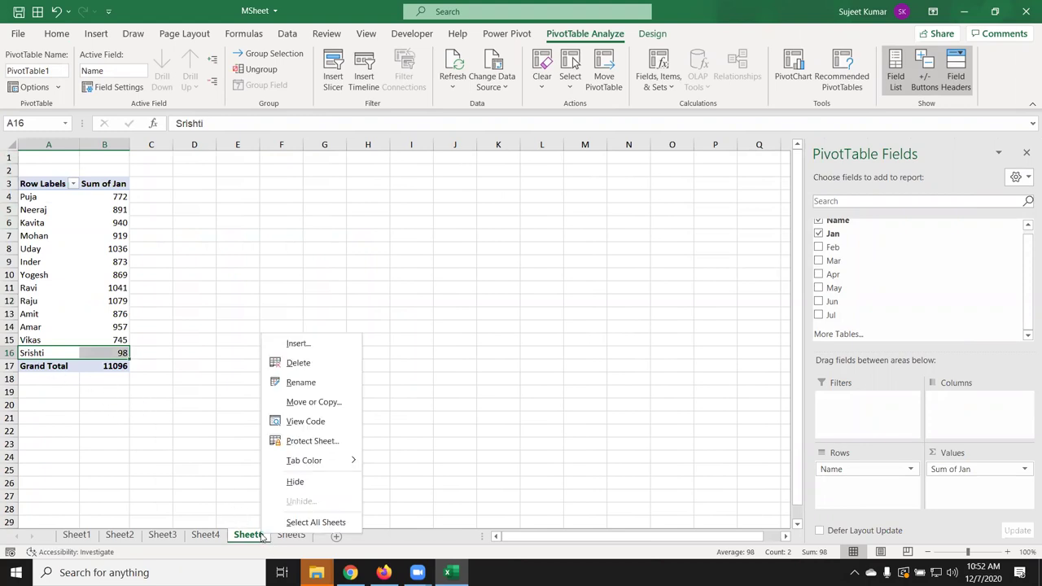
pyautogui.click(297, 360)
pyautogui.click(498, 324)
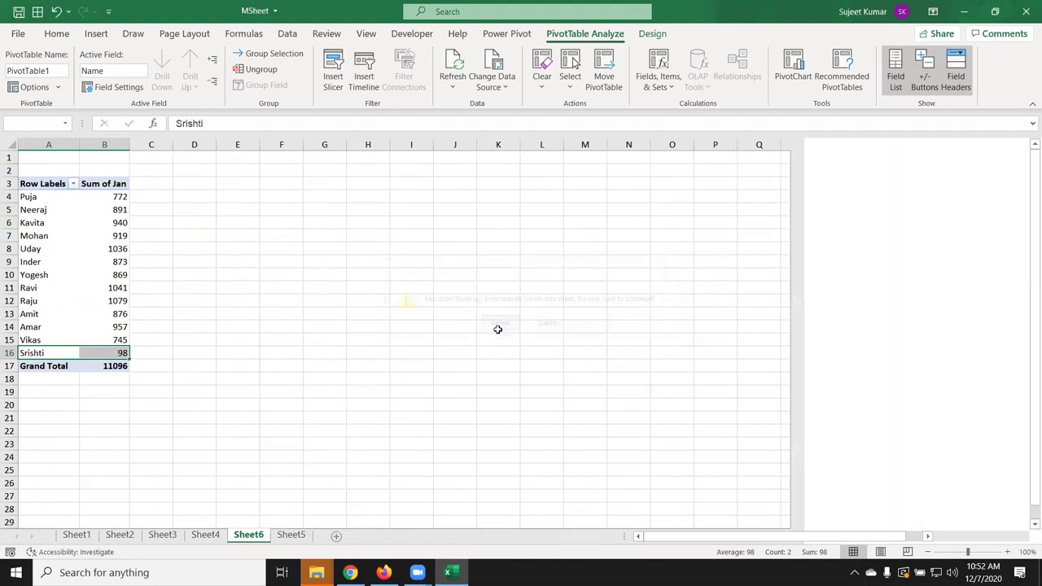
# - Format Sheet5's A1:H227 as a table with headers and name it Data
pyautogui.click(45, 506)
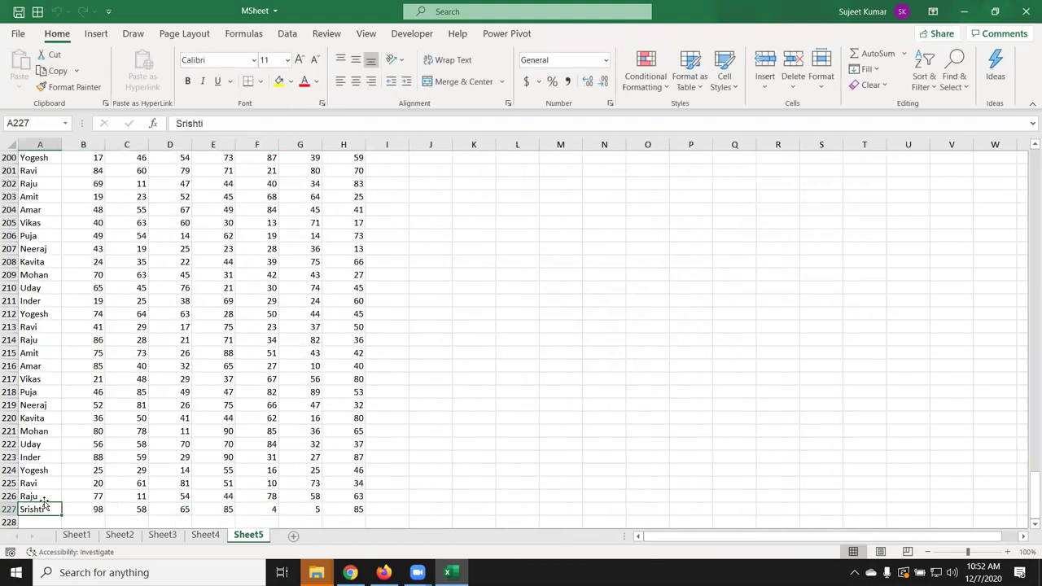
pyautogui.hotkey('ctrl', 'Home')
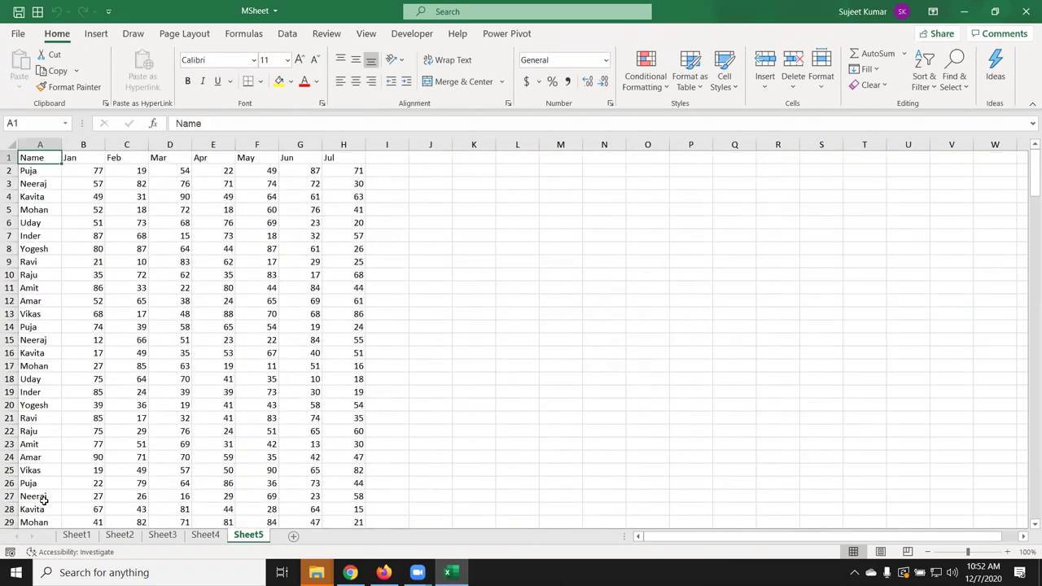
pyautogui.hotkey('ctrl', 'shift', 'Right')
pyautogui.hotkey('ctrl', 'shift', 'Down')
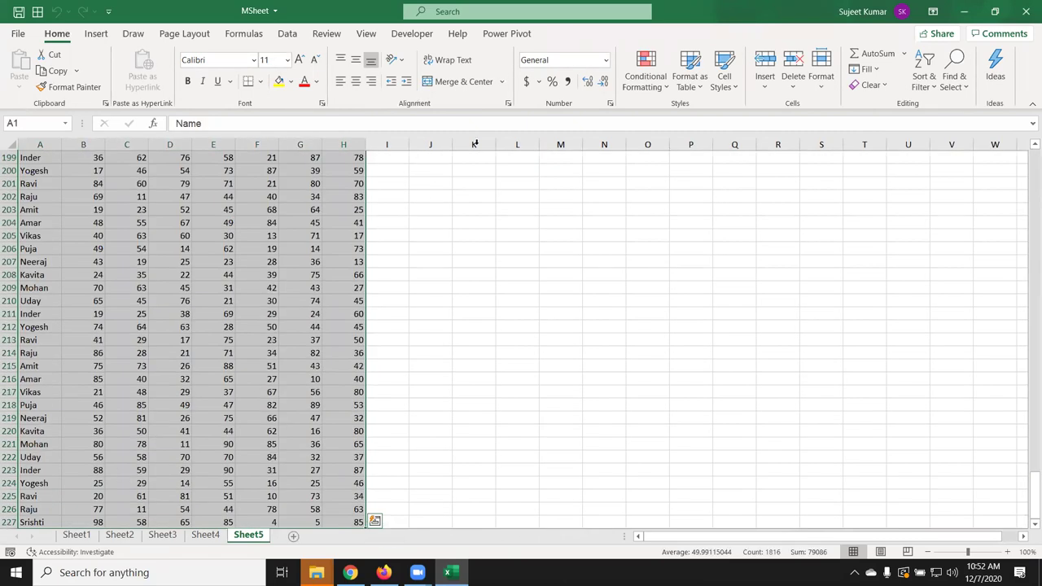
pyautogui.click(96, 33)
pyautogui.click(116, 69)
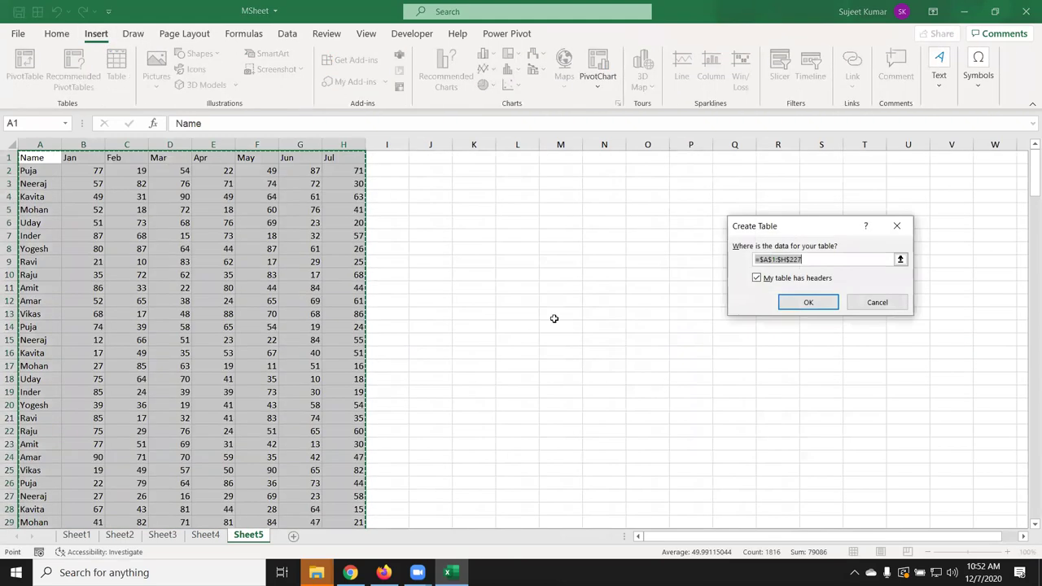
pyautogui.click(819, 303)
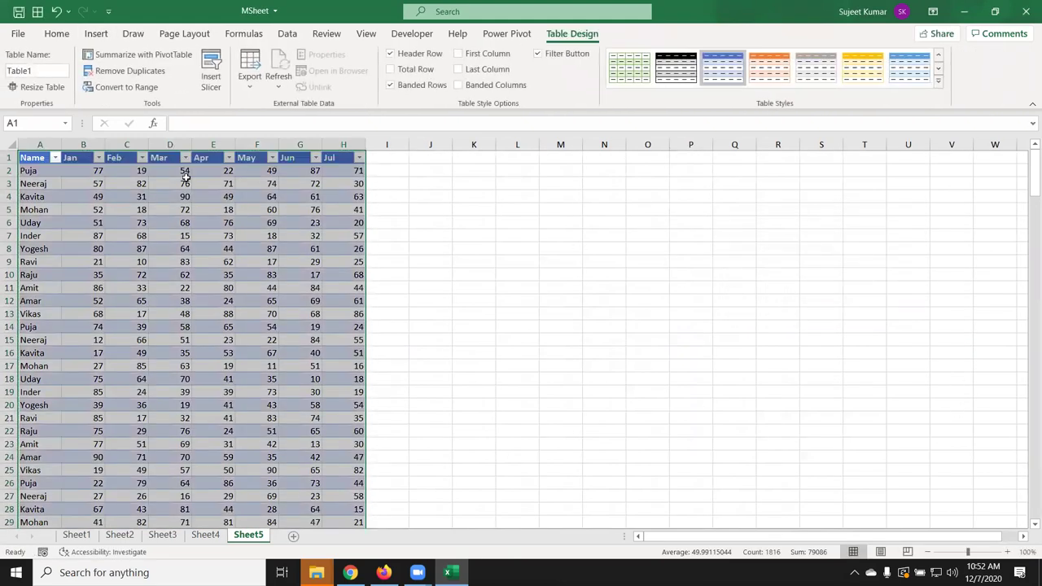
pyautogui.doubleClick(20, 71)
pyautogui.write('Data')
pyautogui.press('Return')
# - Create a pivot table from the Data table on new Sheet7 with Name rows and Sum of Jan
pyautogui.click(96, 33)
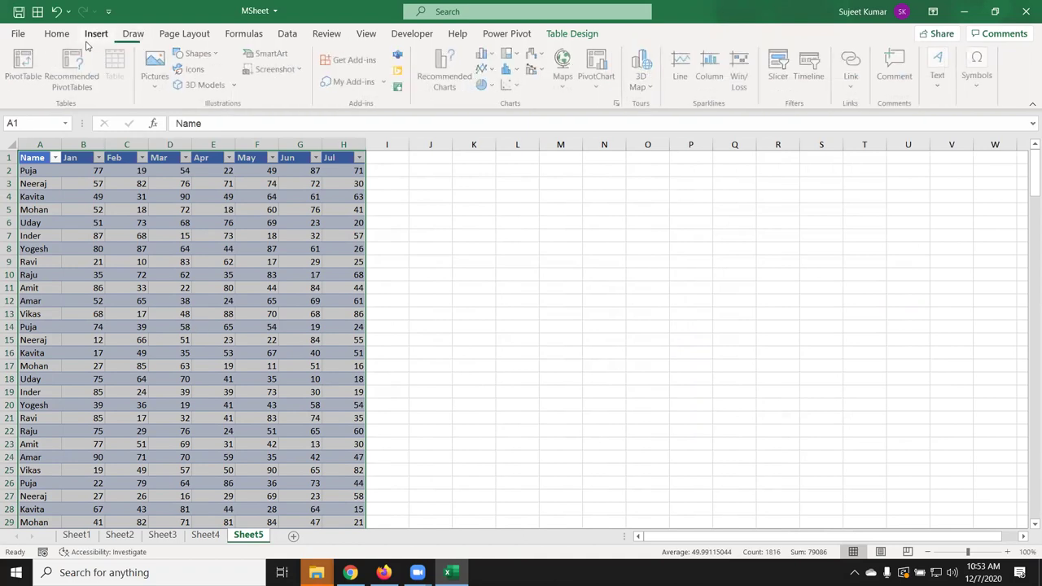
pyautogui.click(6, 65)
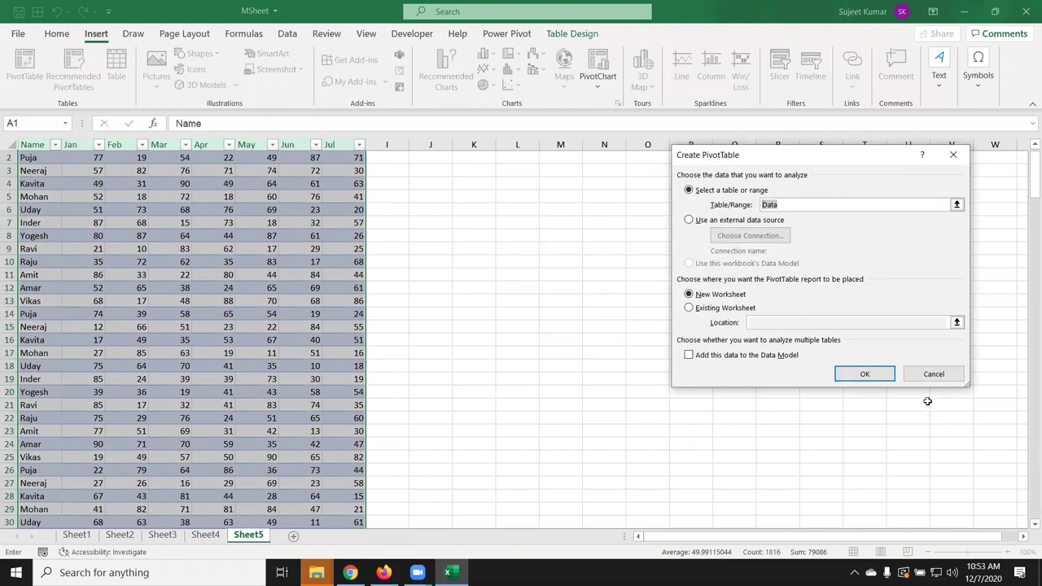
pyautogui.click(868, 383)
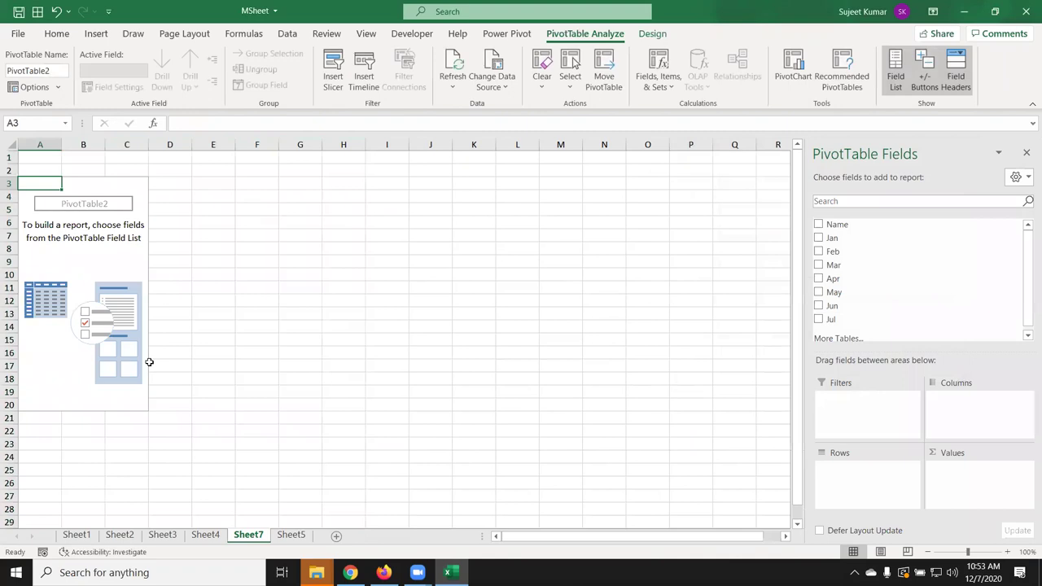
pyautogui.moveTo(827, 234); pyautogui.dragTo(488, 309)
pyautogui.moveTo(839, 225); pyautogui.dragTo(96, 377)
pyautogui.click(818, 225)
pyautogui.click(818, 238)
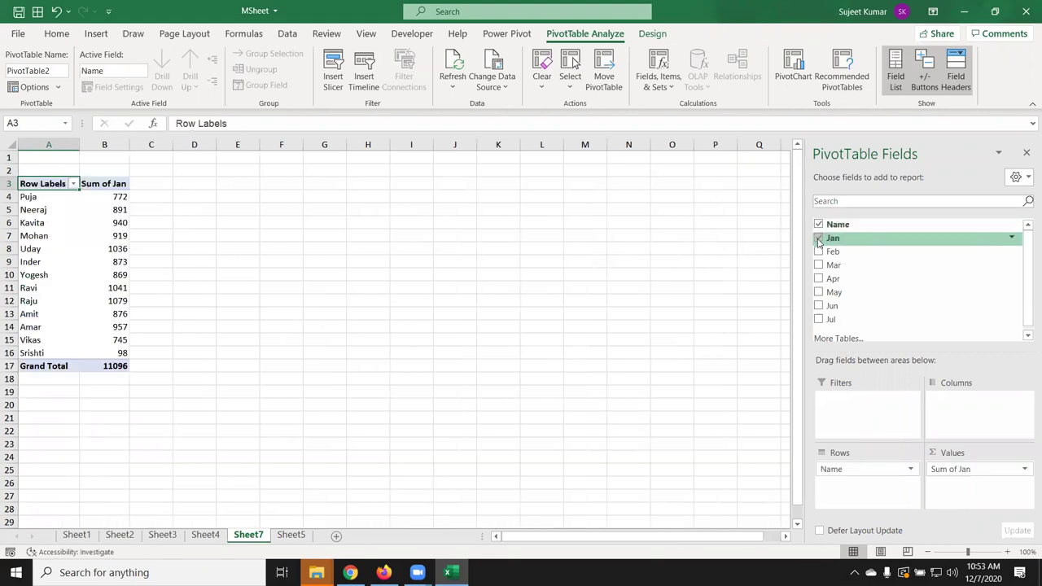
# - Go back to Sheet5 and select a cell in the data
pyautogui.click(291, 534)
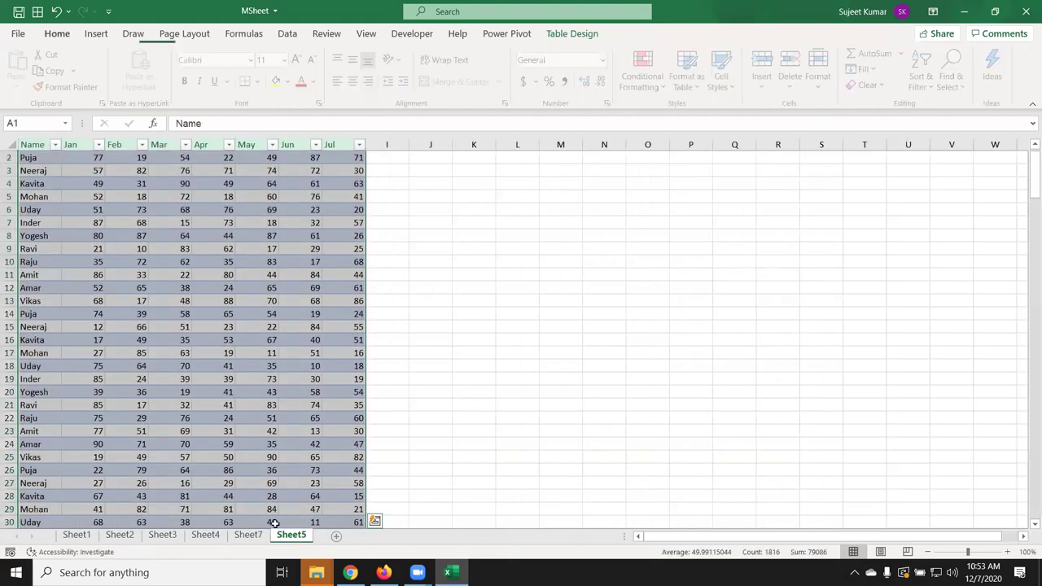
pyautogui.click(87, 471)
pyautogui.press('Left')
# - Enter row 228 for a new name with values 65, 63, 63, 63, 65, 66, 36
pyautogui.hotkey('ctrl', 'Down')
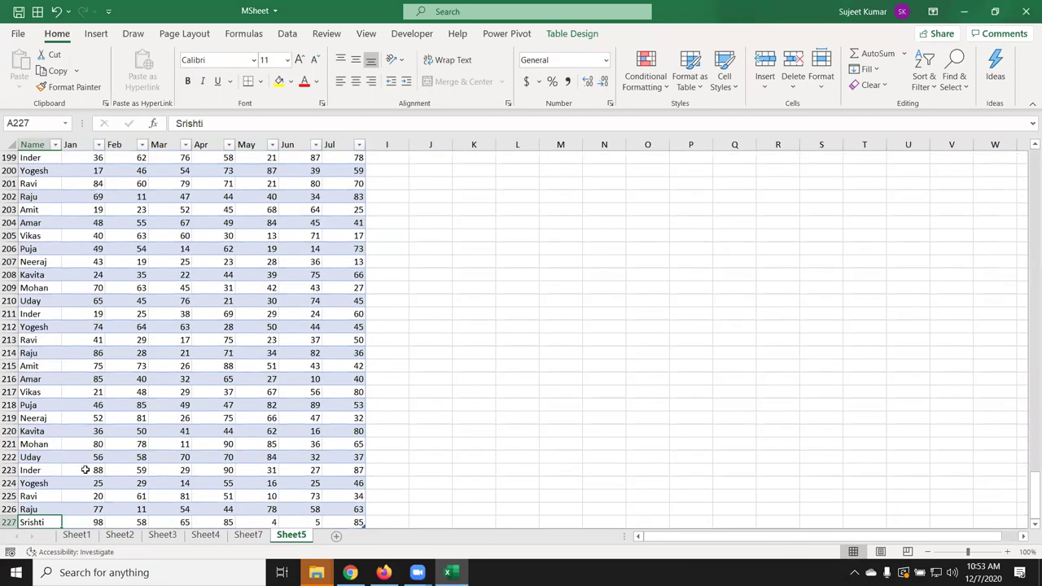
pyautogui.press('Down')
pyautogui.press('Down')
pyautogui.press('Up')
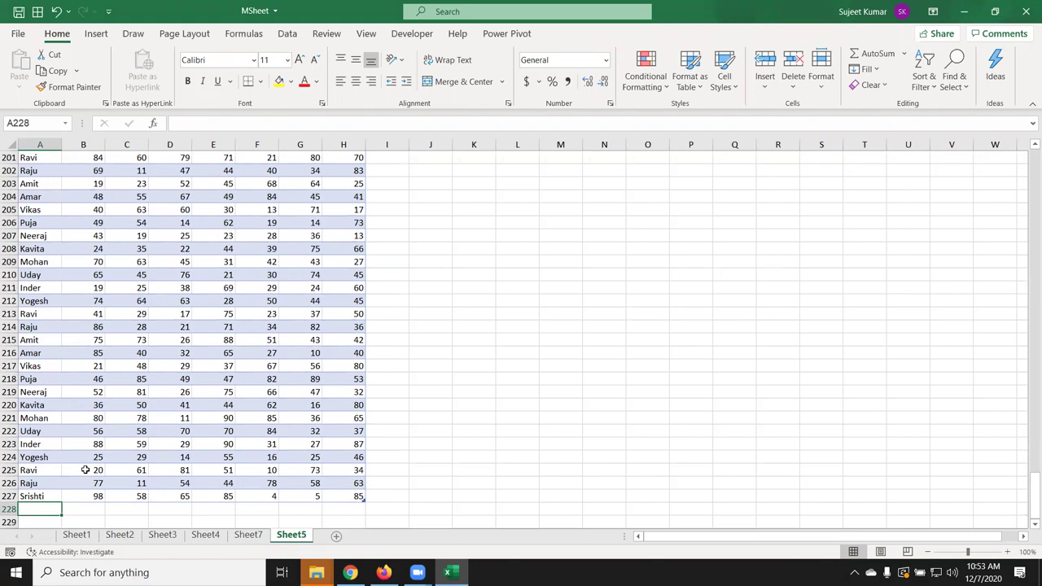
pyautogui.write('Pint')
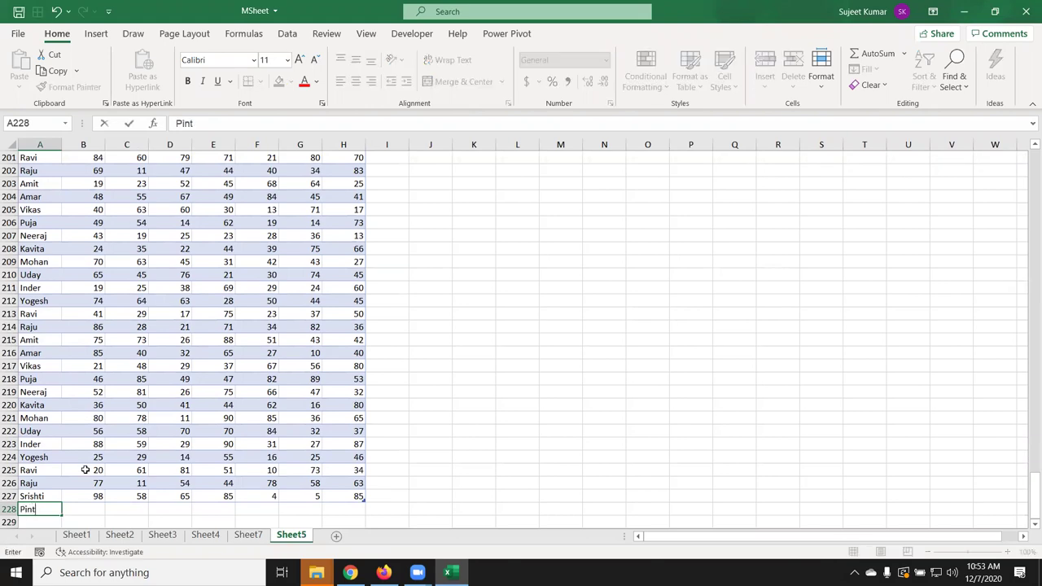
pyautogui.write('u')
pyautogui.press('Tab')
pyautogui.write('65')
pyautogui.press('Tab')
pyautogui.write('63')
pyautogui.press('Tab')
pyautogui.write('63')
pyautogui.press('Tab')
pyautogui.write('63')
pyautogui.press('Tab')
pyautogui.write('65')
pyautogui.press('Tab')
pyautogui.write('66')
pyautogui.press('Tab')
pyautogui.write('36')
pyautogui.press('Return')
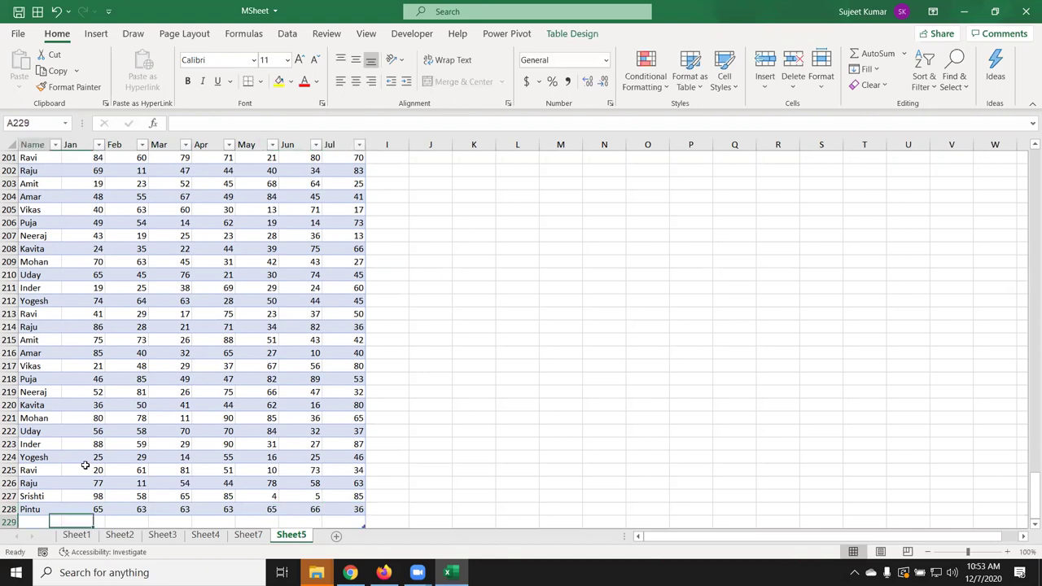
pyautogui.scroll(-3, 235, 501)
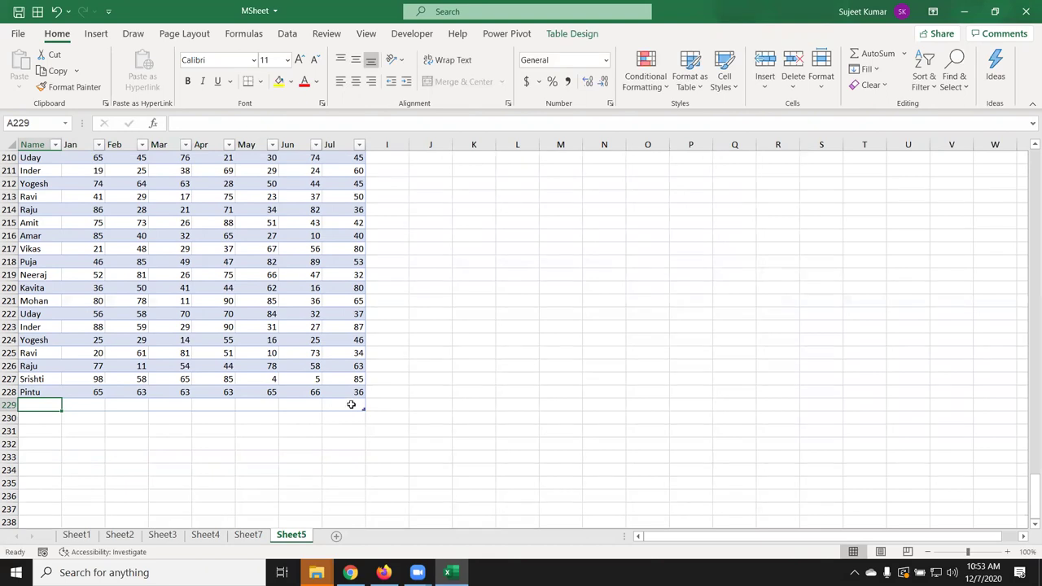
# - Refresh the Sheet7 pivot so the new name shows 65 and the Grand Total reads 11161
pyautogui.click(245, 531)
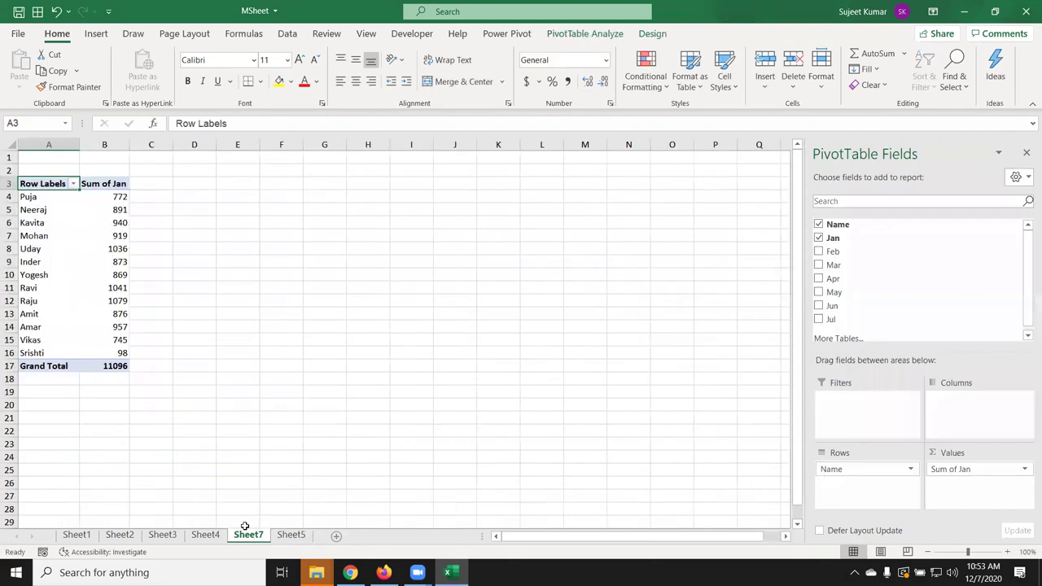
pyautogui.rightClick(113, 301)
pyautogui.click(145, 370)
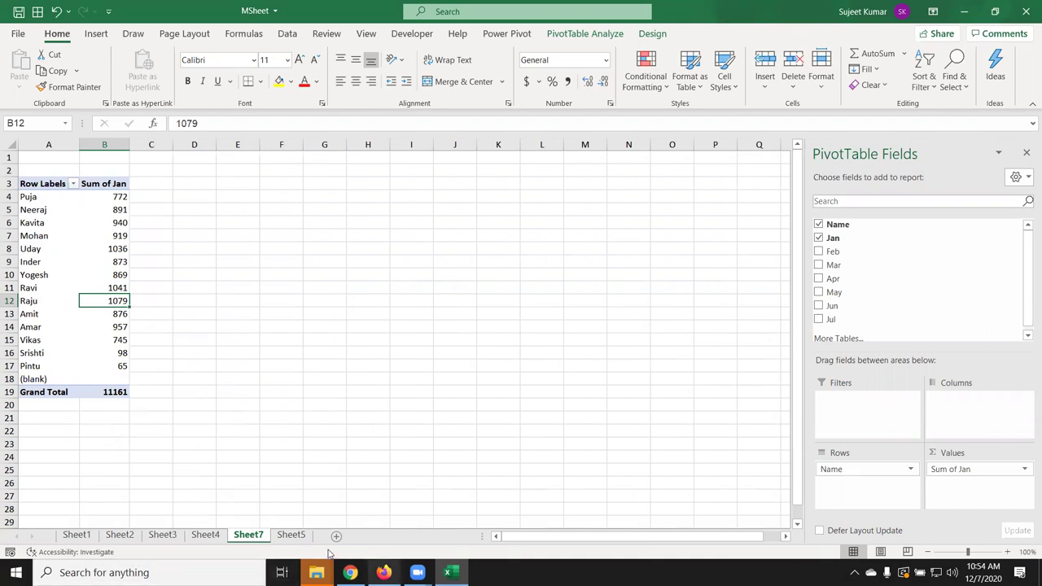
pyautogui.click(291, 538)
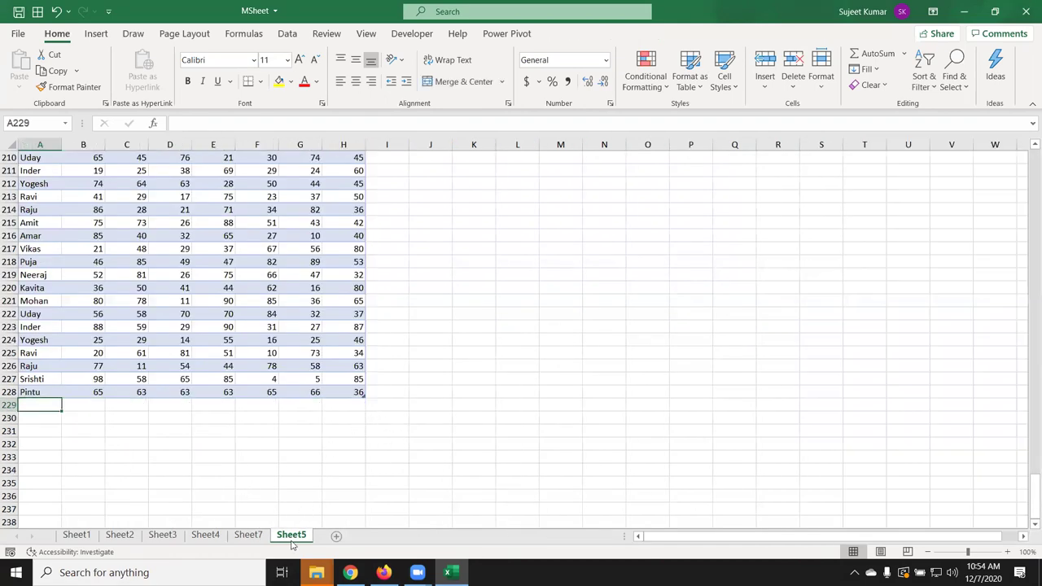
pyautogui.click(248, 535)
pyautogui.rightClick(101, 275)
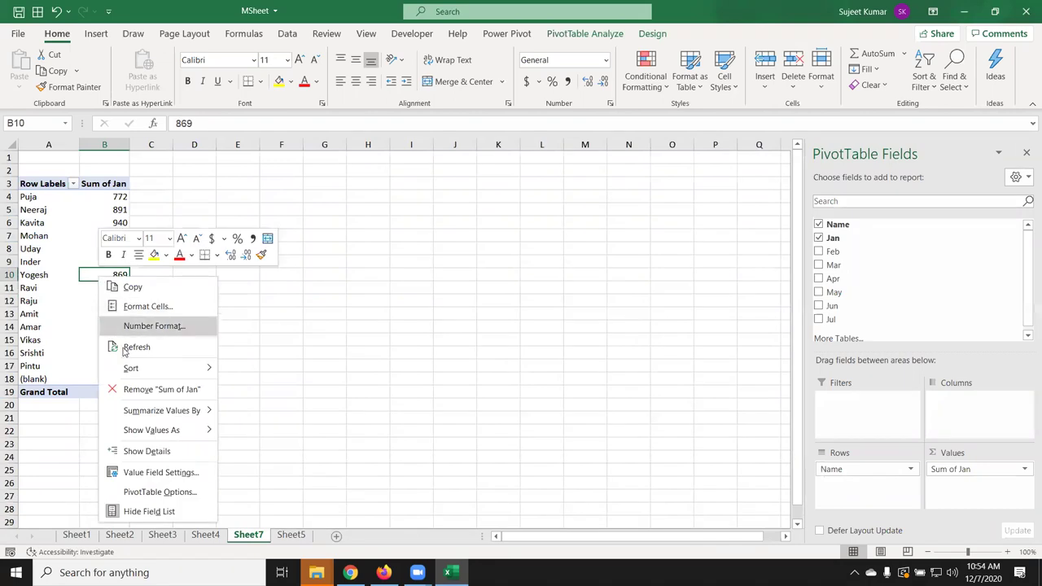
pyautogui.click(130, 348)
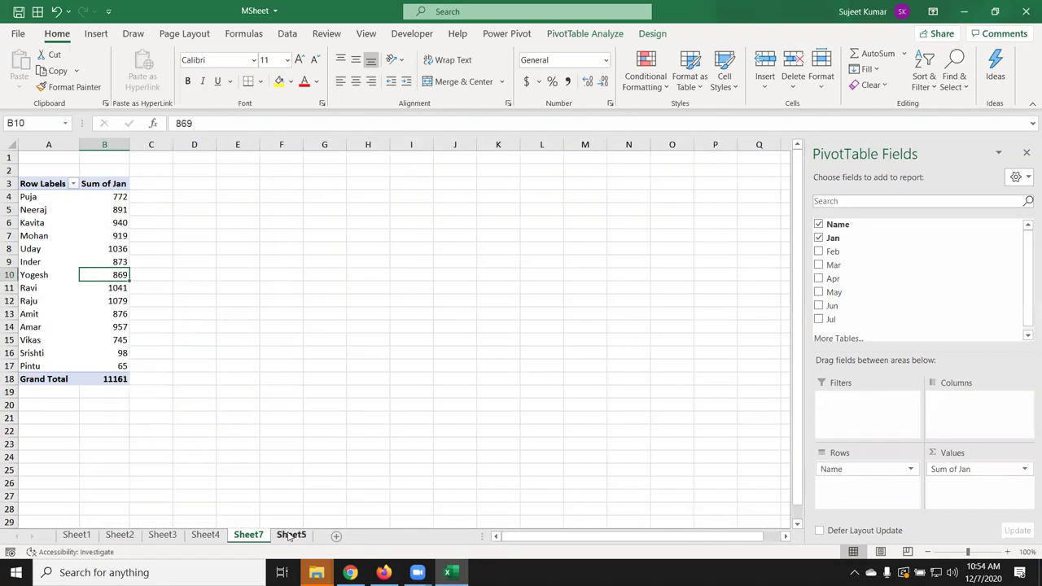
pyautogui.click(291, 535)
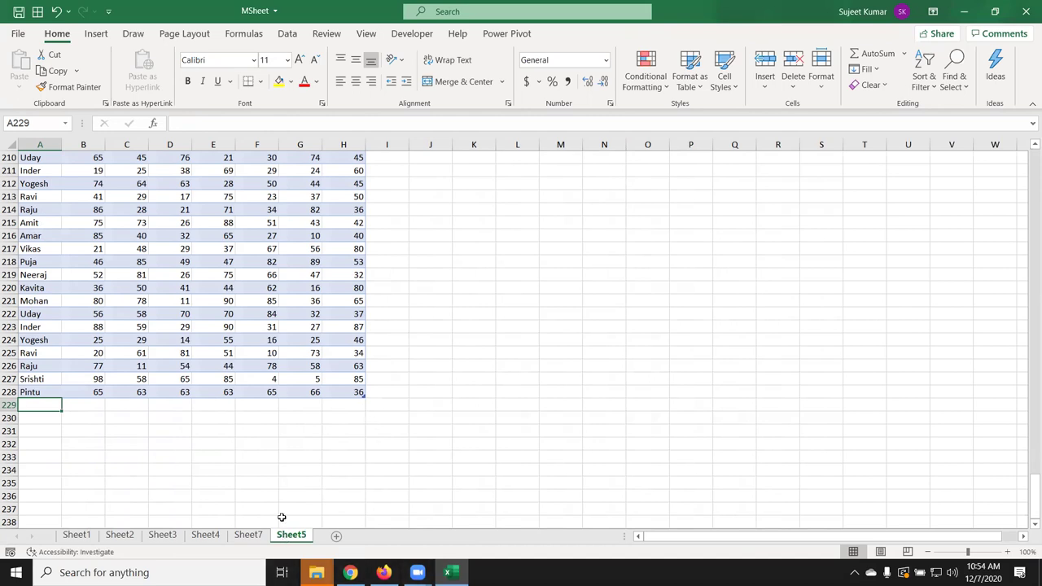
pyautogui.click(176, 415)
pyautogui.click(187, 367)
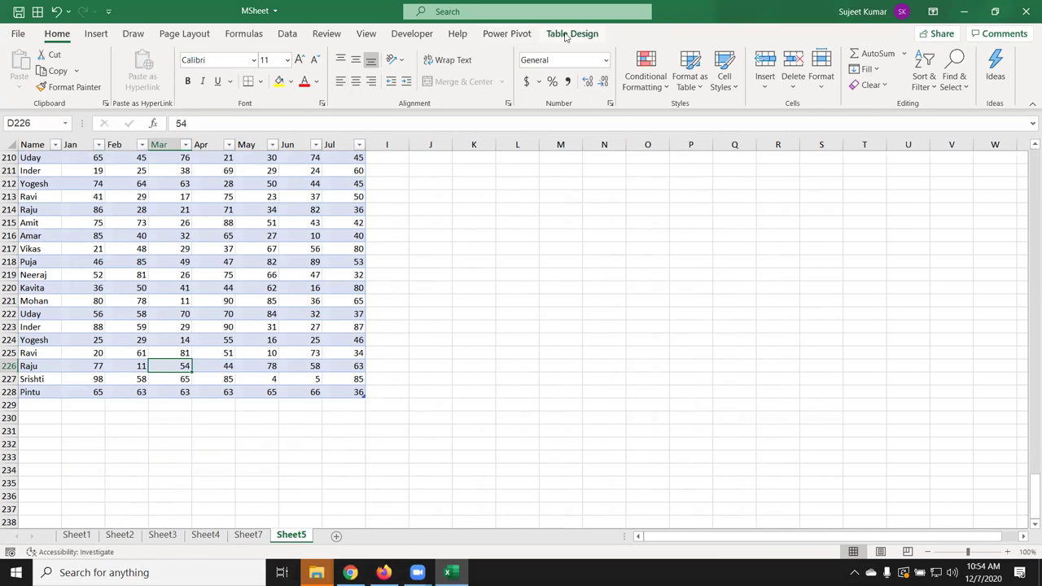
# - Convert the Data table back to a normal cell range
pyautogui.click(585, 36)
pyautogui.click(123, 87)
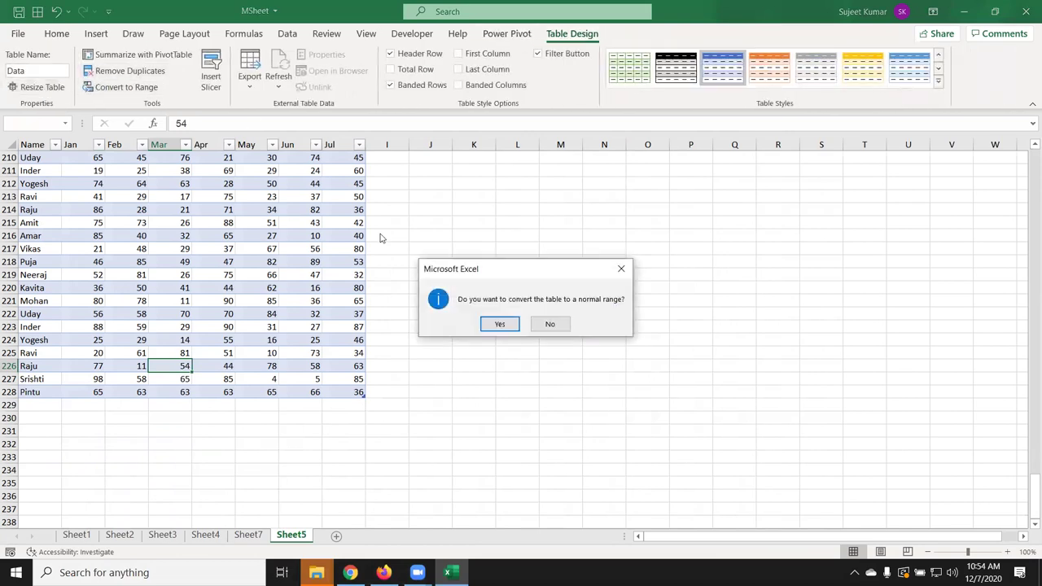
pyautogui.click(491, 321)
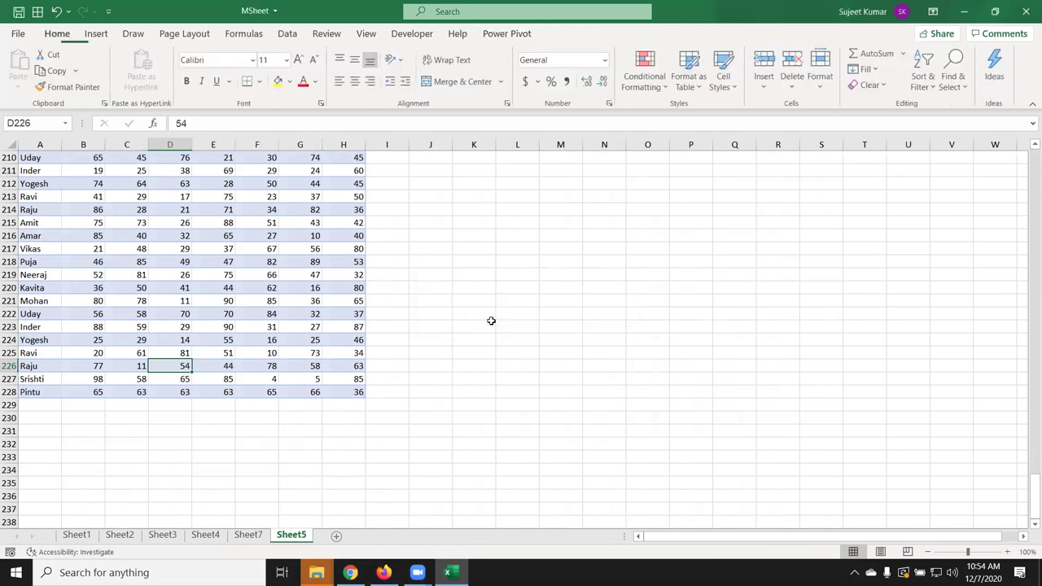
# - Permanently delete Sheet7 along with its pivot table
pyautogui.click(249, 534)
pyautogui.rightClick(251, 522)
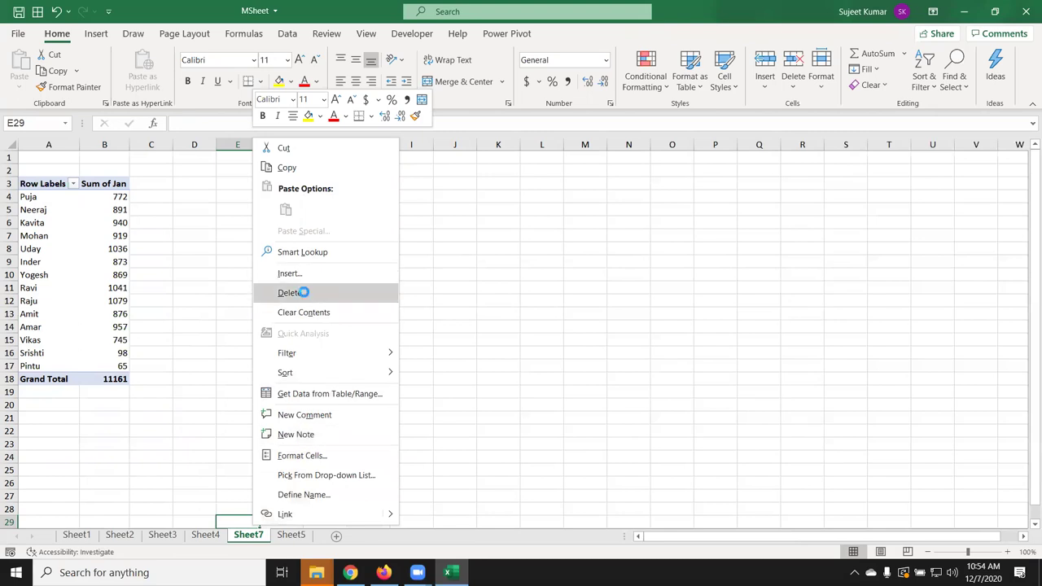
pyautogui.click(301, 293)
pyautogui.click(273, 334)
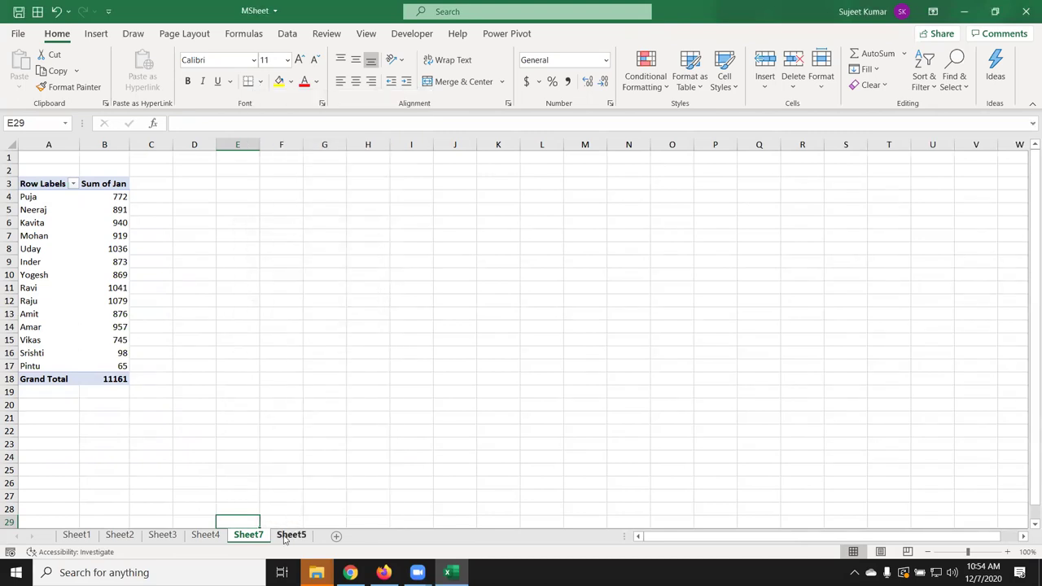
pyautogui.click(255, 447)
pyautogui.rightClick(258, 540)
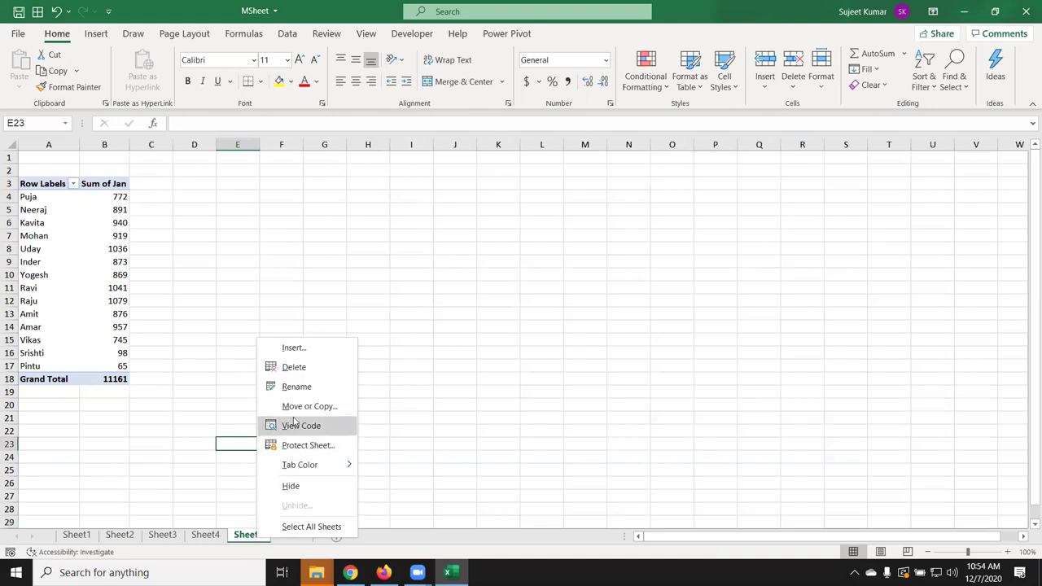
pyautogui.click(297, 368)
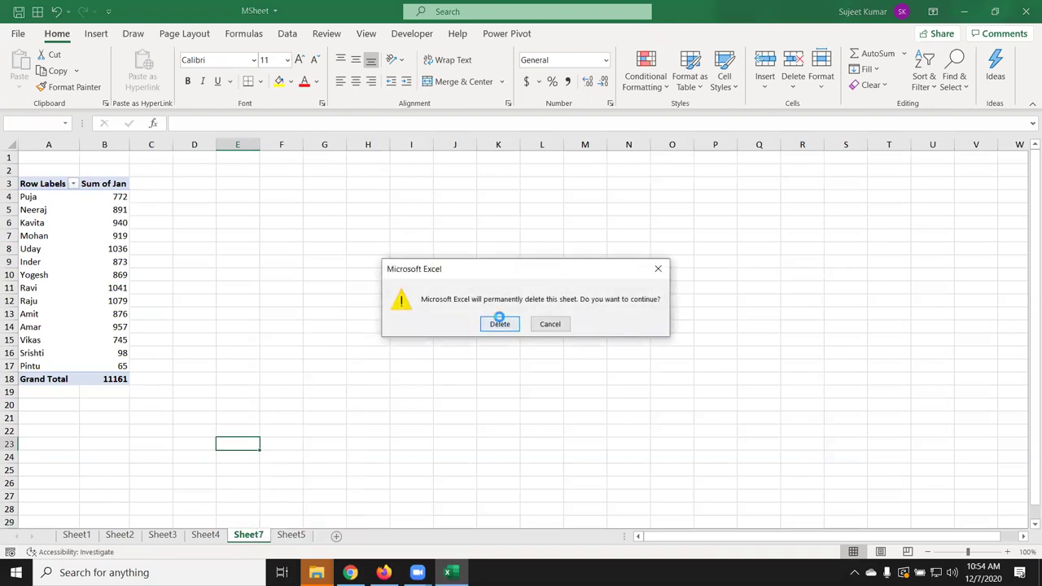
pyautogui.click(498, 324)
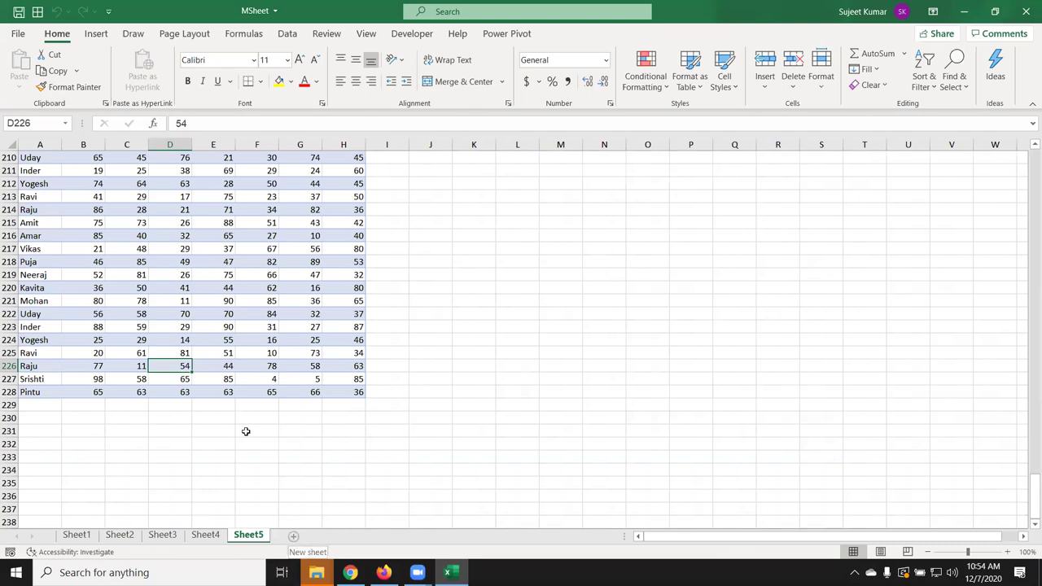
# - On a new sheet, start a PivotTable from an external connection and browse for the source file
pyautogui.click(295, 536)
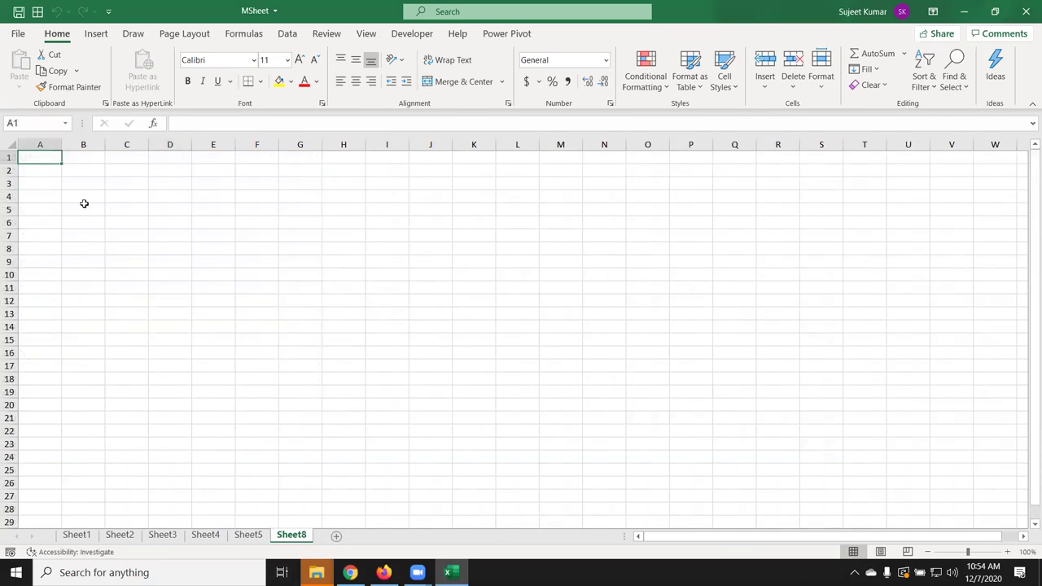
pyautogui.click(95, 34)
pyautogui.click(36, 79)
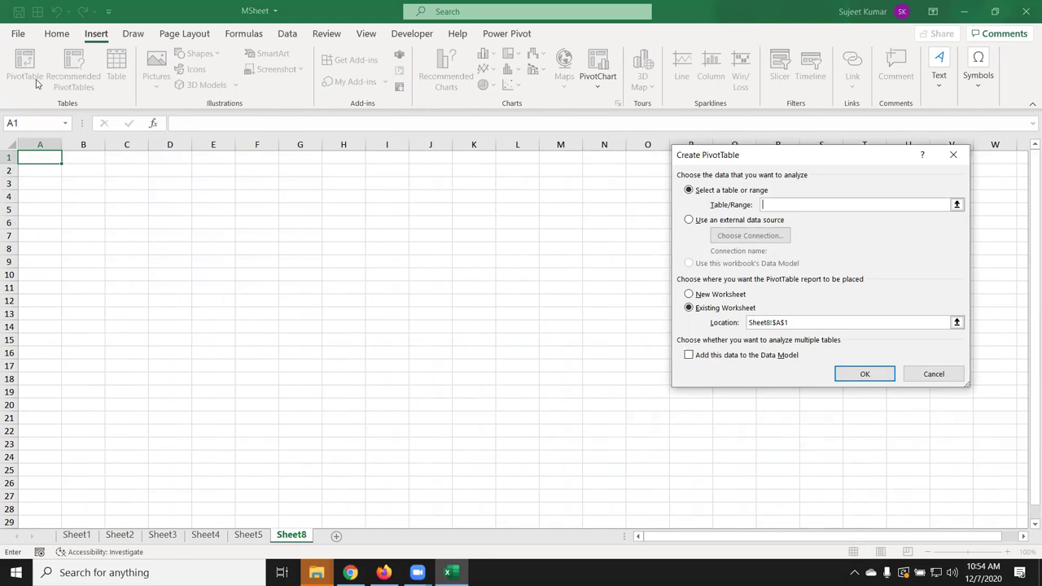
pyautogui.click(725, 221)
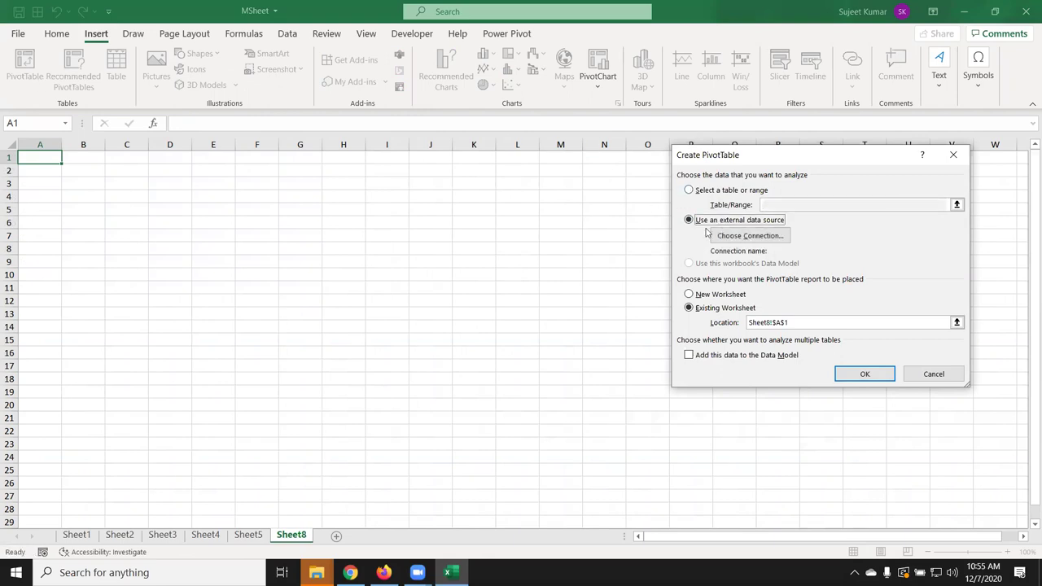
pyautogui.click(722, 238)
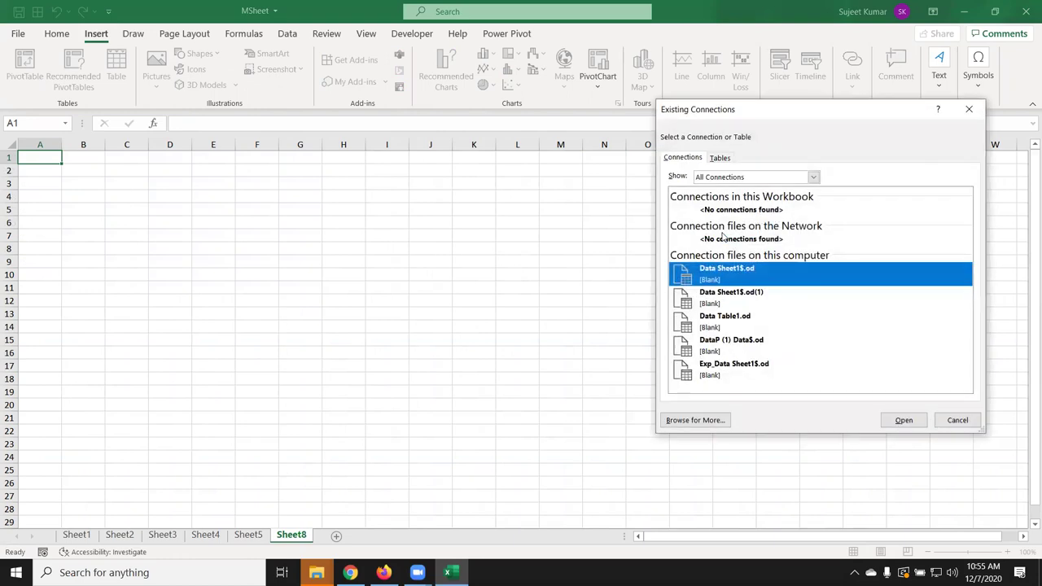
pyautogui.click(697, 418)
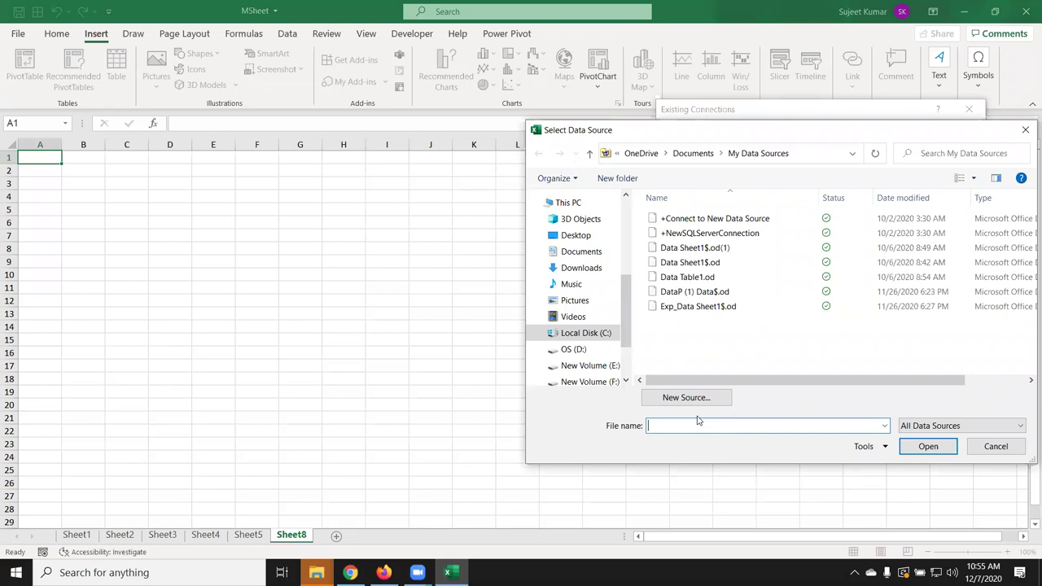
# - Open the MSheet workbook from the Downloads folder as the data source
pyautogui.click(604, 253)
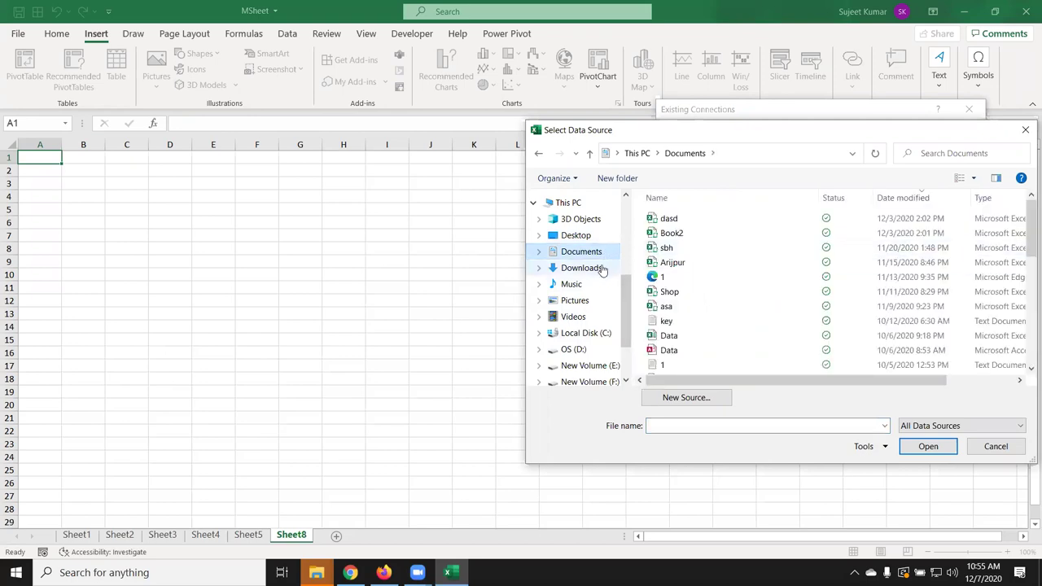
pyautogui.click(602, 270)
pyautogui.scroll(-1, 696, 324)
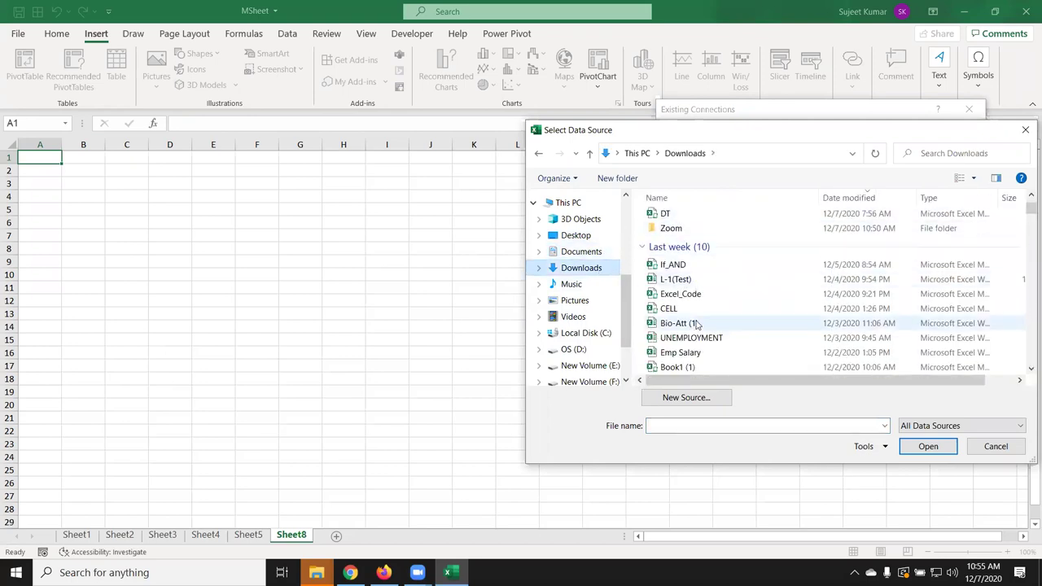
pyautogui.scroll(-1, 696, 324)
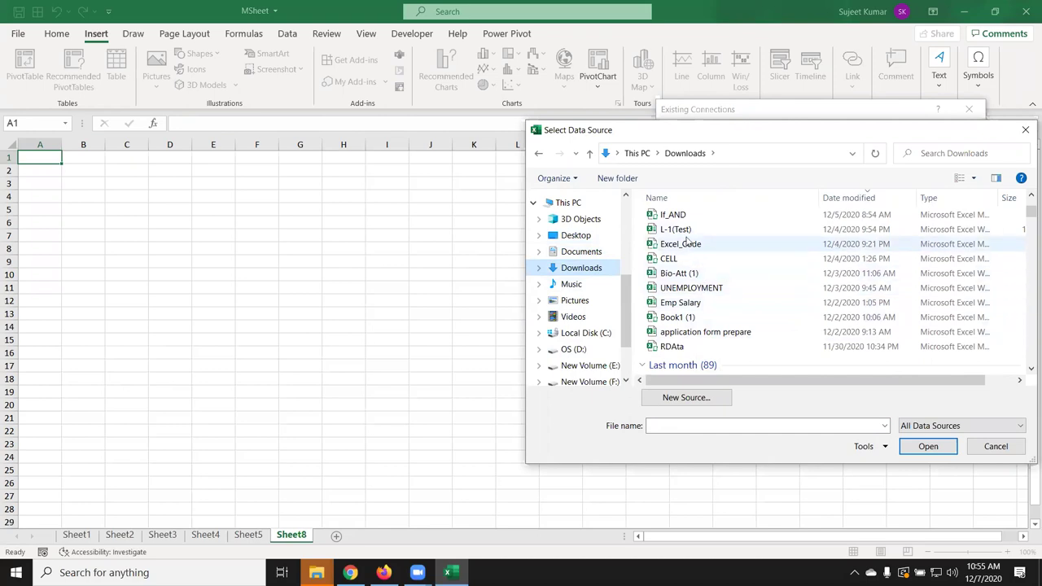
pyautogui.scroll(-3, 688, 244)
pyautogui.scroll(-5, 708, 277)
pyautogui.scroll(-2, 719, 299)
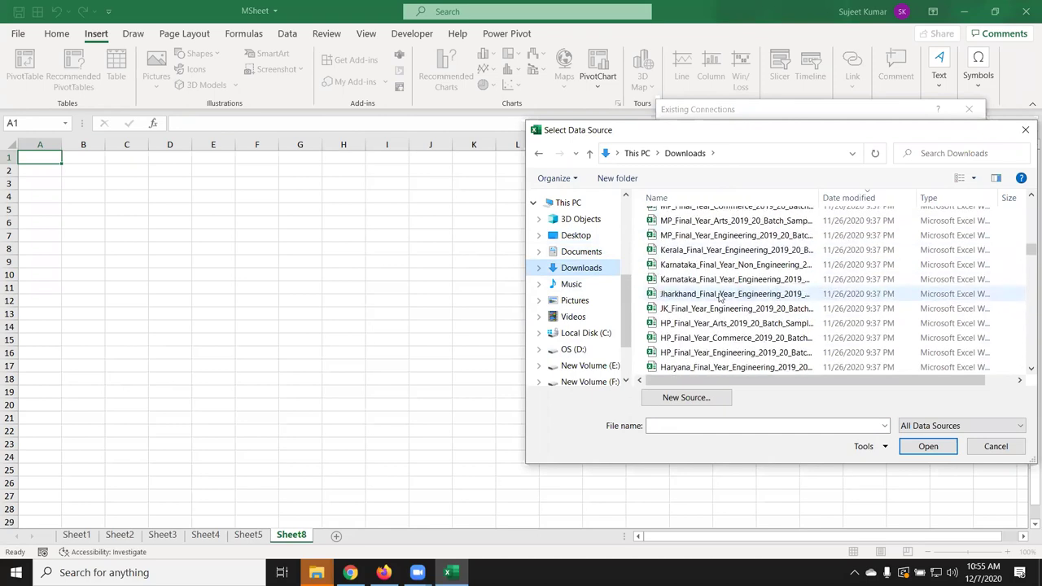
pyautogui.click(720, 296)
pyautogui.press('m')
pyautogui.press('m')
pyautogui.press('m')
pyautogui.press('m')
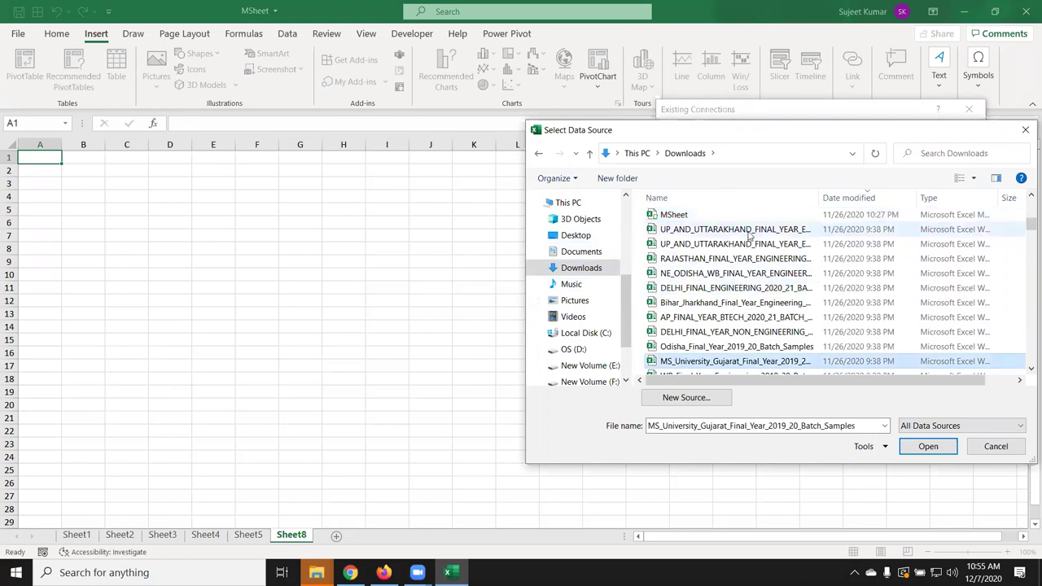
pyautogui.doubleClick(743, 216)
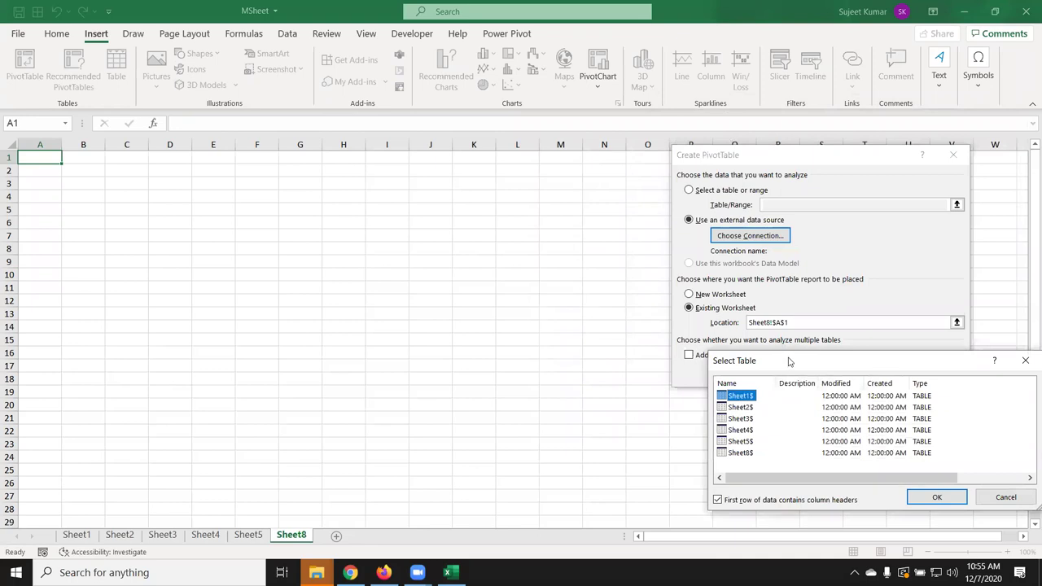
# - Choose the Sheet5$ table and create the PivotTable on Sheet8
pyautogui.moveTo(788, 360); pyautogui.dragTo(383, 173)
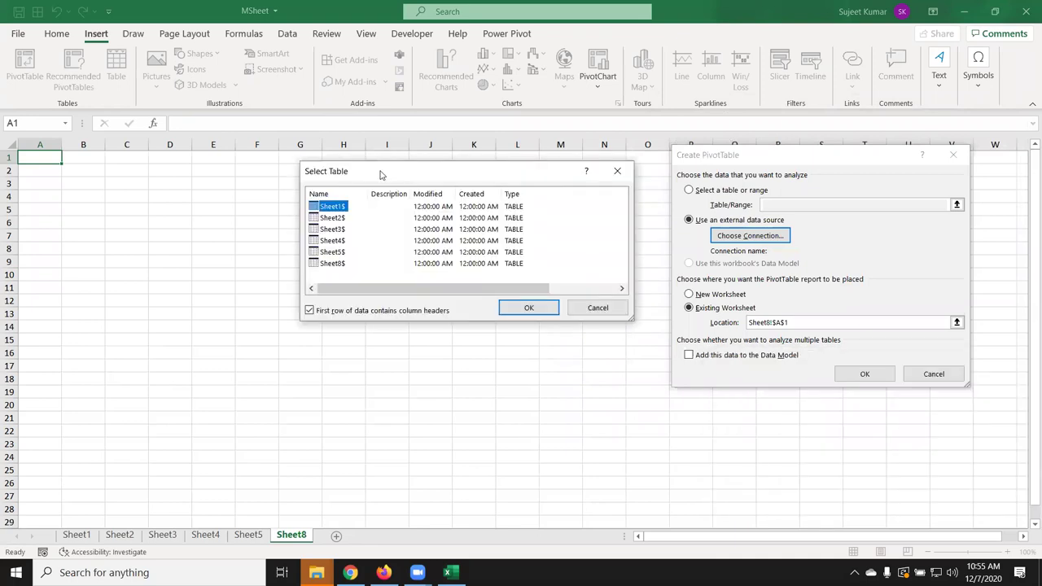
pyautogui.click(398, 253)
pyautogui.click(342, 252)
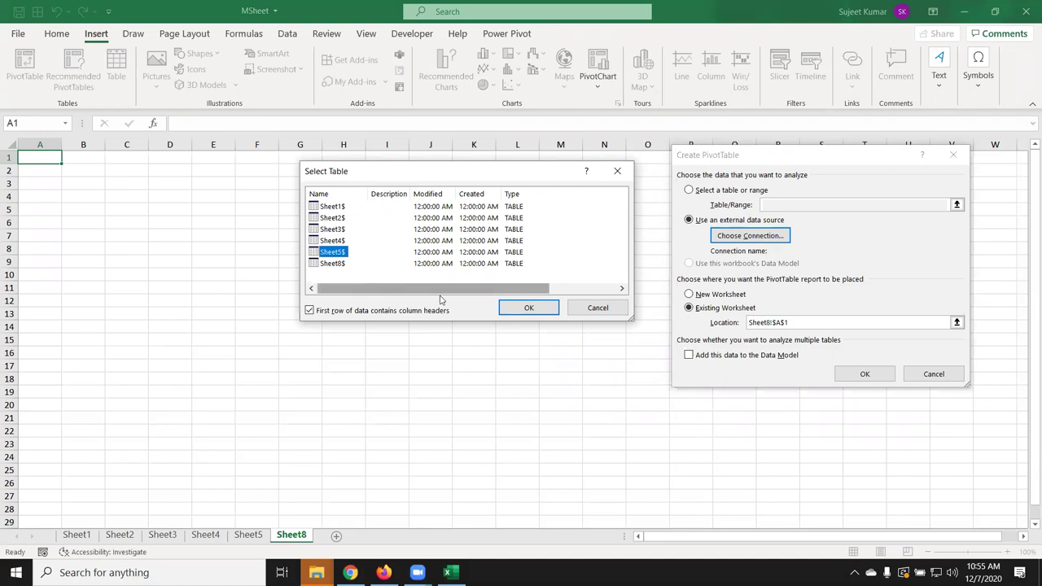
pyautogui.click(529, 308)
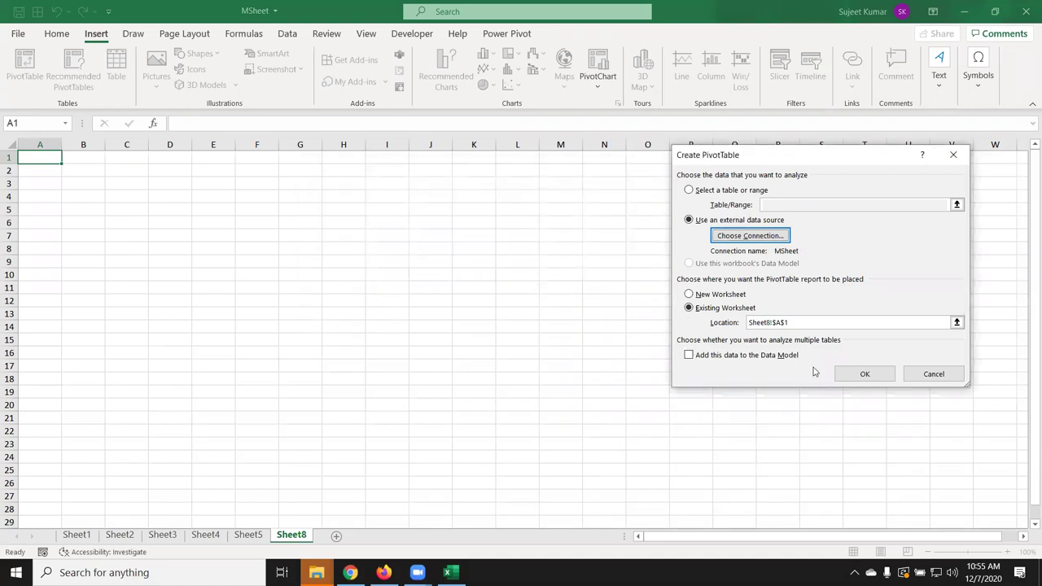
pyautogui.click(864, 374)
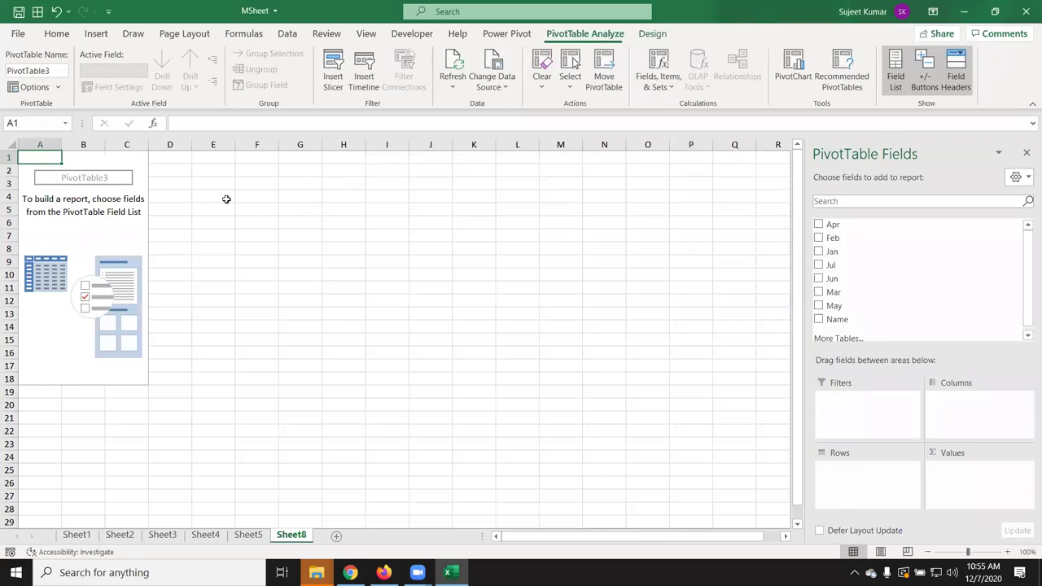
# - Put Name in Rows and Sum of Apr in Values, then select A229 on Sheet5
pyautogui.moveTo(838, 322); pyautogui.dragTo(853, 484)
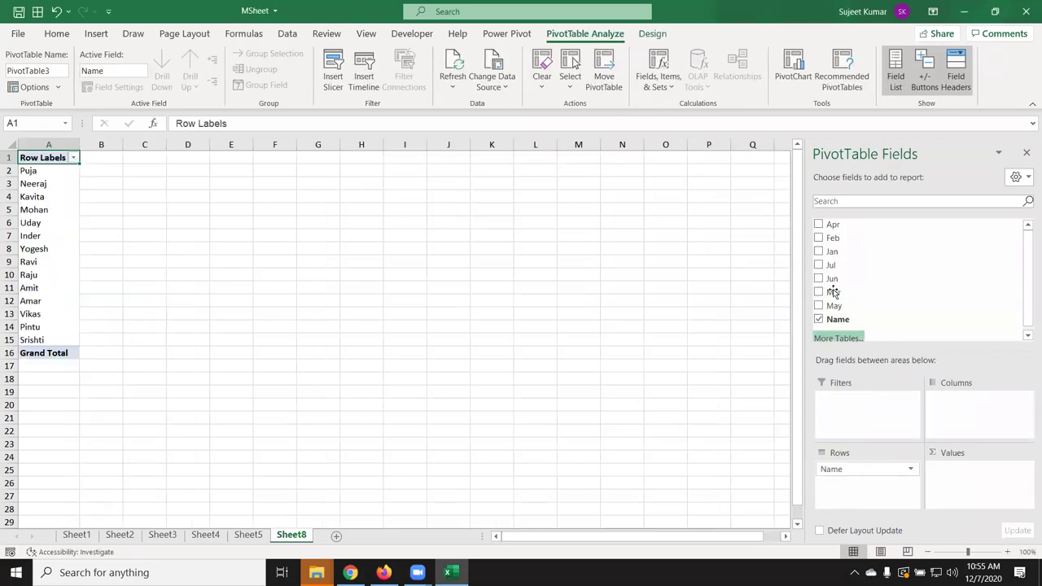
pyautogui.moveTo(832, 225); pyautogui.dragTo(975, 496)
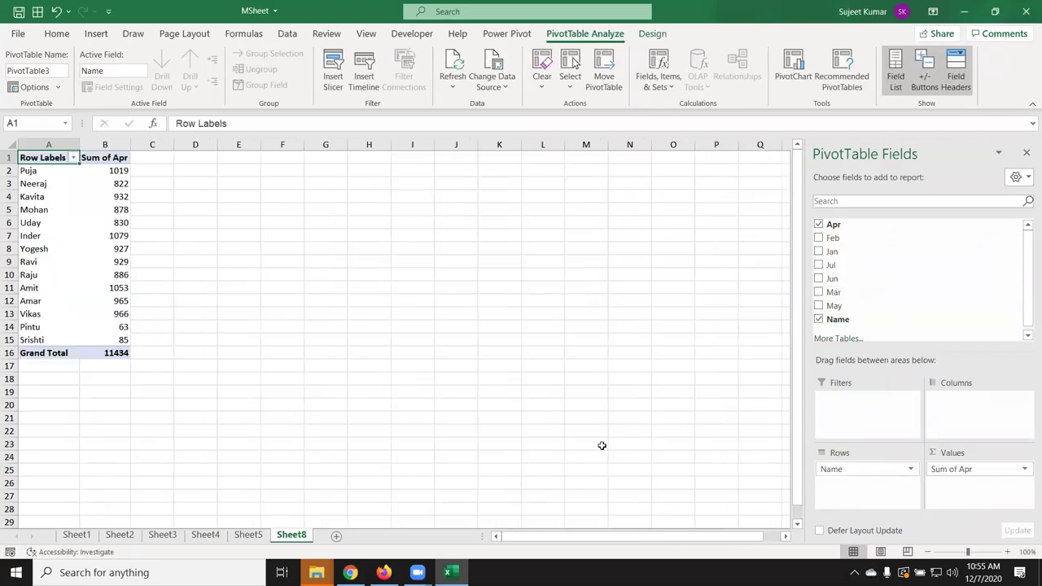
pyautogui.click(259, 537)
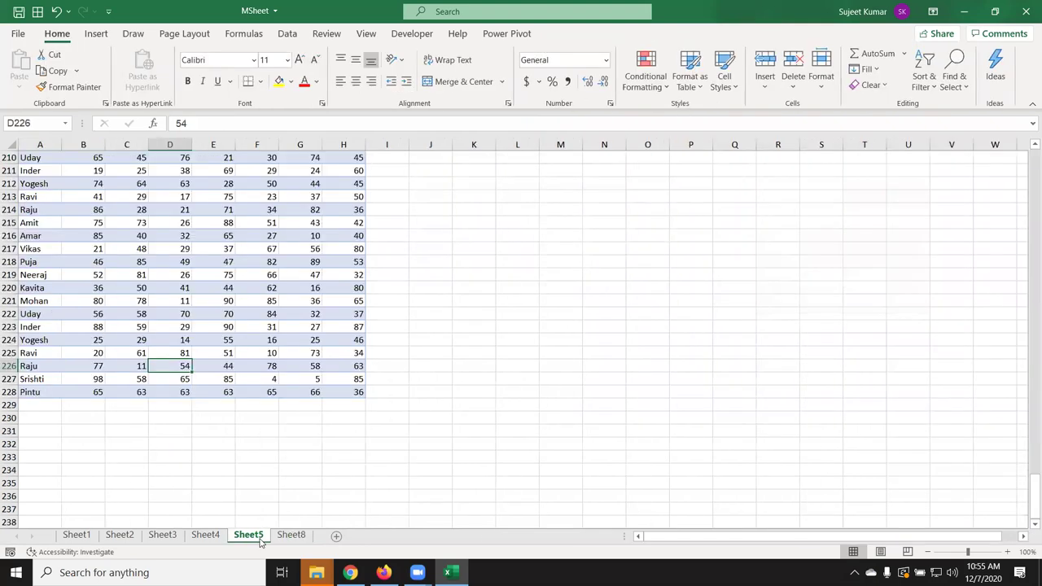
pyautogui.click(45, 403)
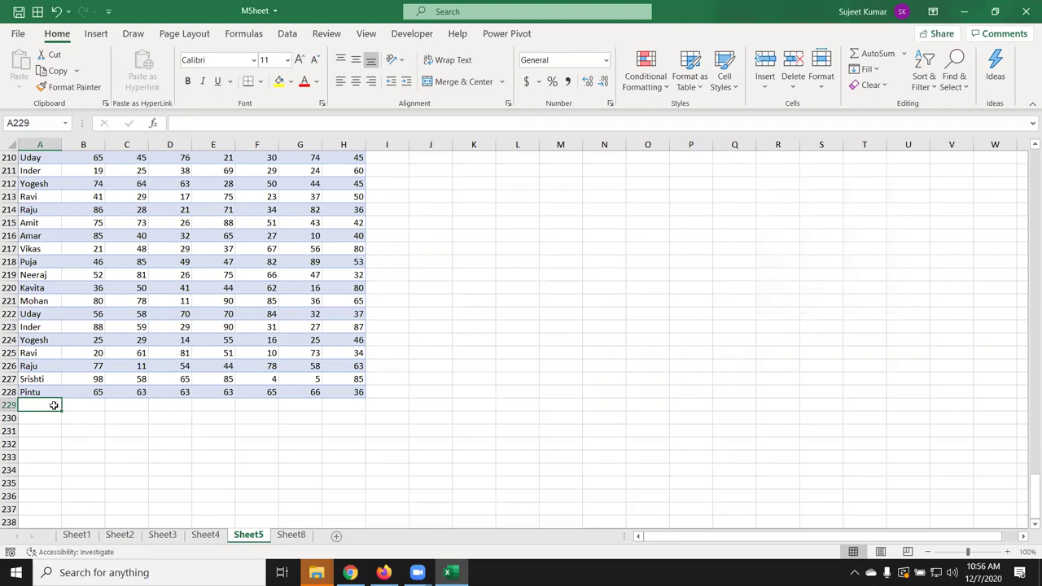
# - Enter row 229 as 'VAI - UP' with values 65, 25, 32, 52, 65, 85, 65
pyautogui.write('VAI -')
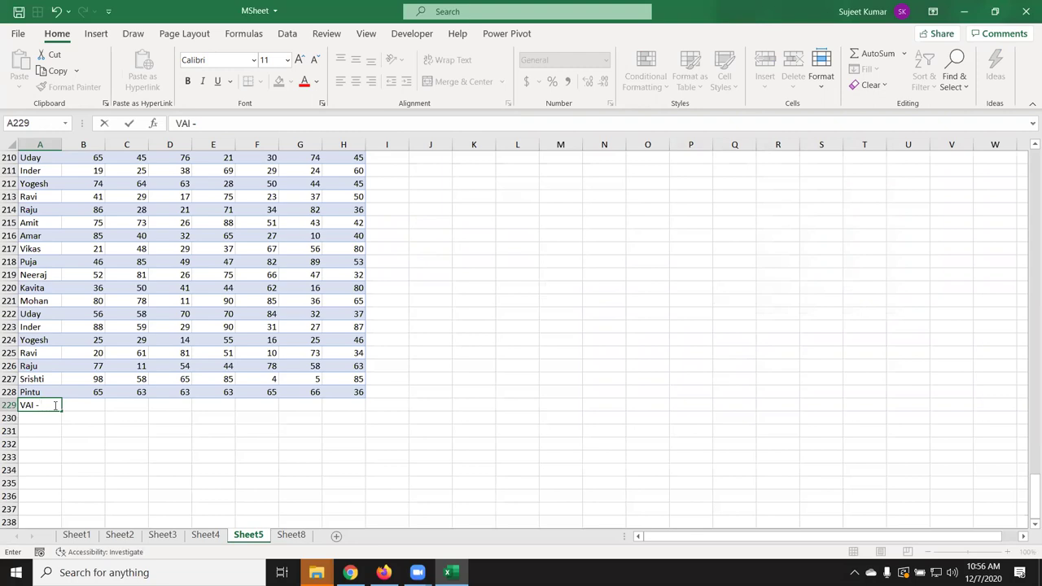
pyautogui.write('UP')
pyautogui.press('Tab')
pyautogui.write('65')
pyautogui.press('Tab')
pyautogui.write('25')
pyautogui.press('Tab')
pyautogui.write('32')
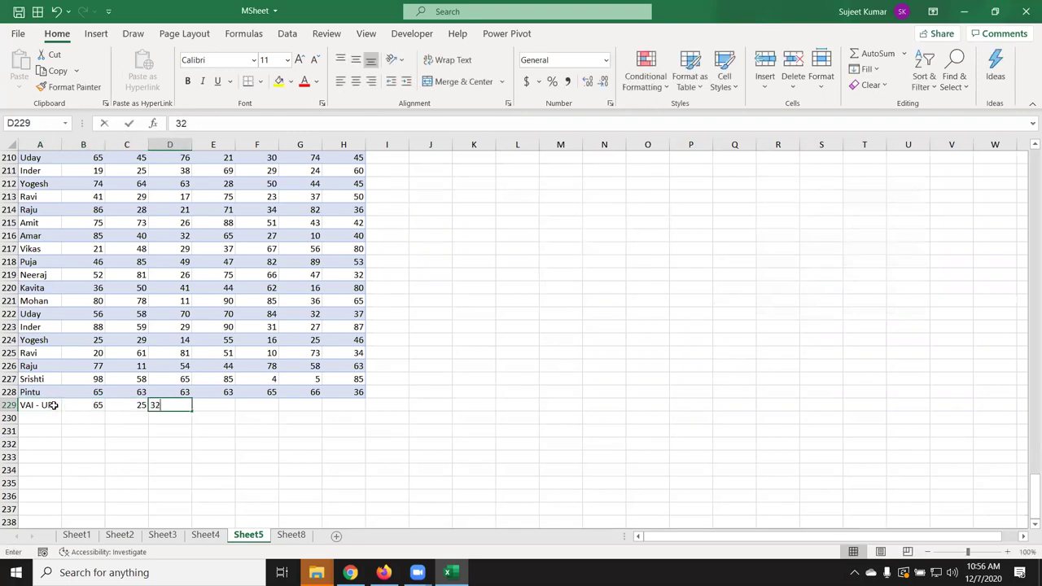
pyautogui.press('Tab')
pyautogui.write('52')
pyautogui.press('Tab')
pyautogui.write('65')
pyautogui.press('Tab')
pyautogui.write('85\t65')
pyautogui.press('Tab')
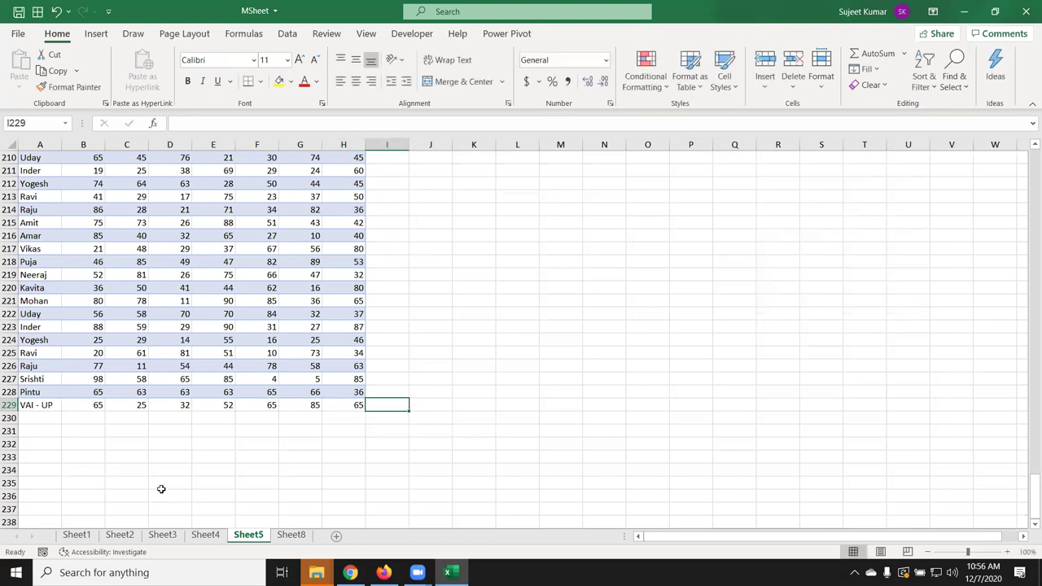
# - Refresh the Sheet8 pivot so the VAI - UP row appears, then return to Sheet5
pyautogui.click(290, 535)
pyautogui.click(96, 300)
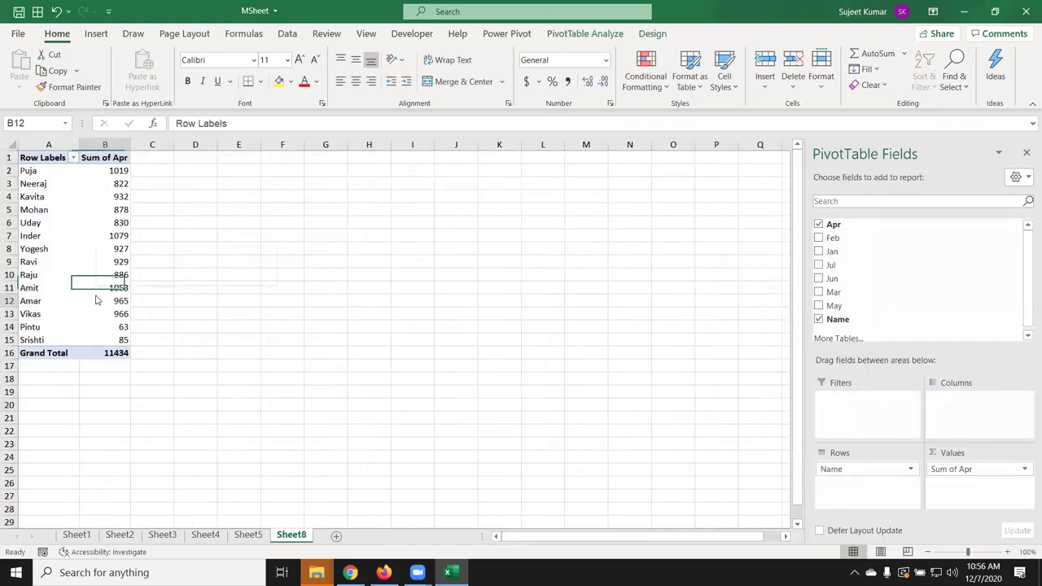
pyautogui.rightClick(96, 301)
pyautogui.click(140, 366)
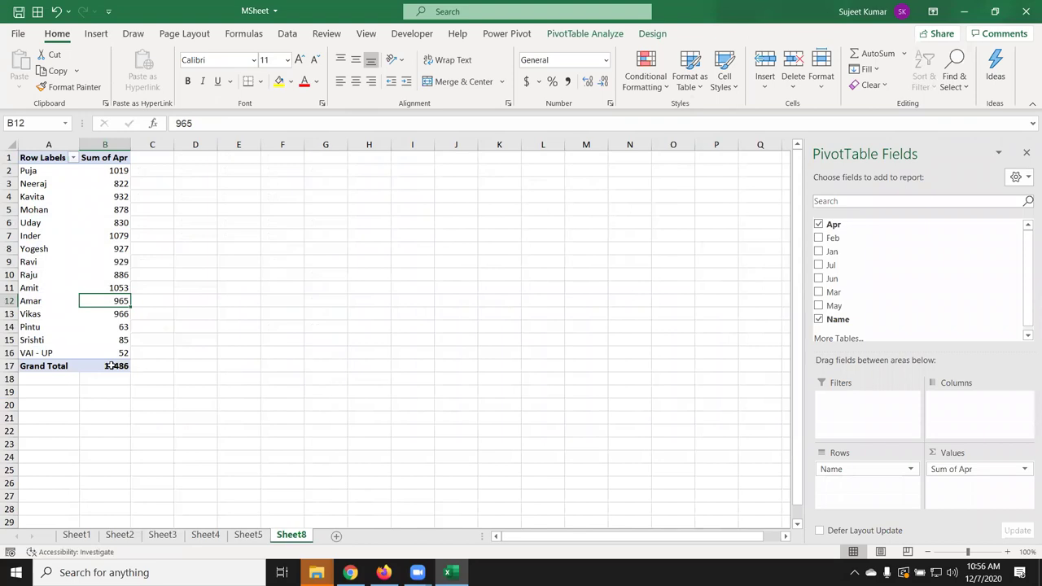
pyautogui.click(23, 354)
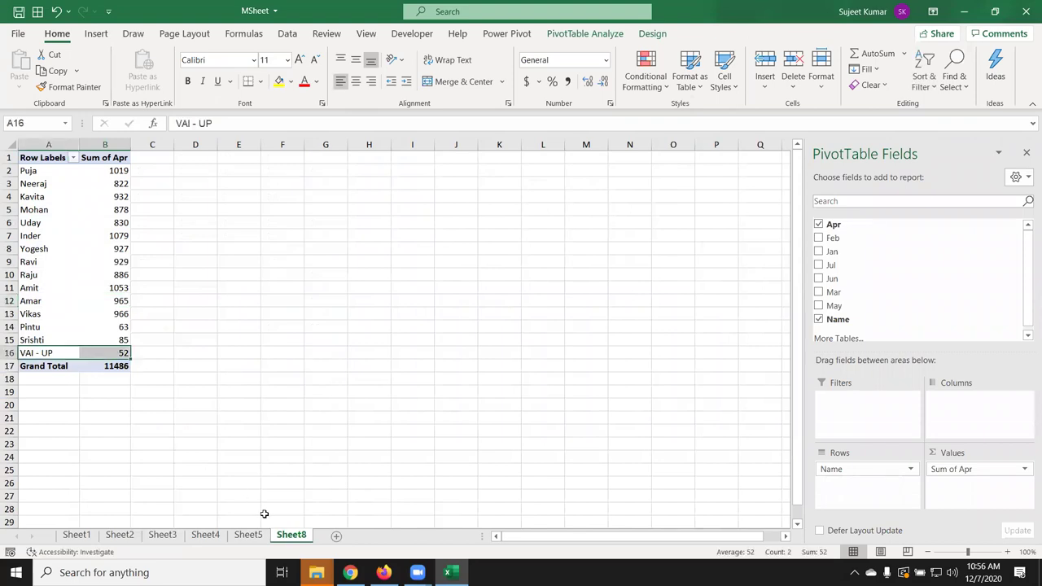
pyautogui.click(248, 535)
# - Extend the month headers from Jul in H1 to Aug in I1
pyautogui.click(371, 183)
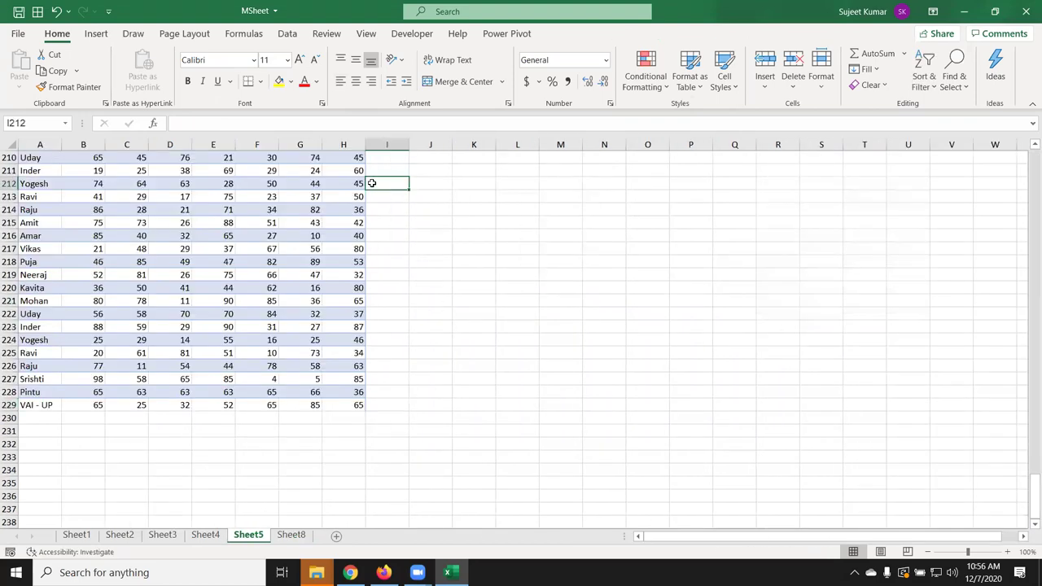
pyautogui.hotkey('ctrl', 'Up')
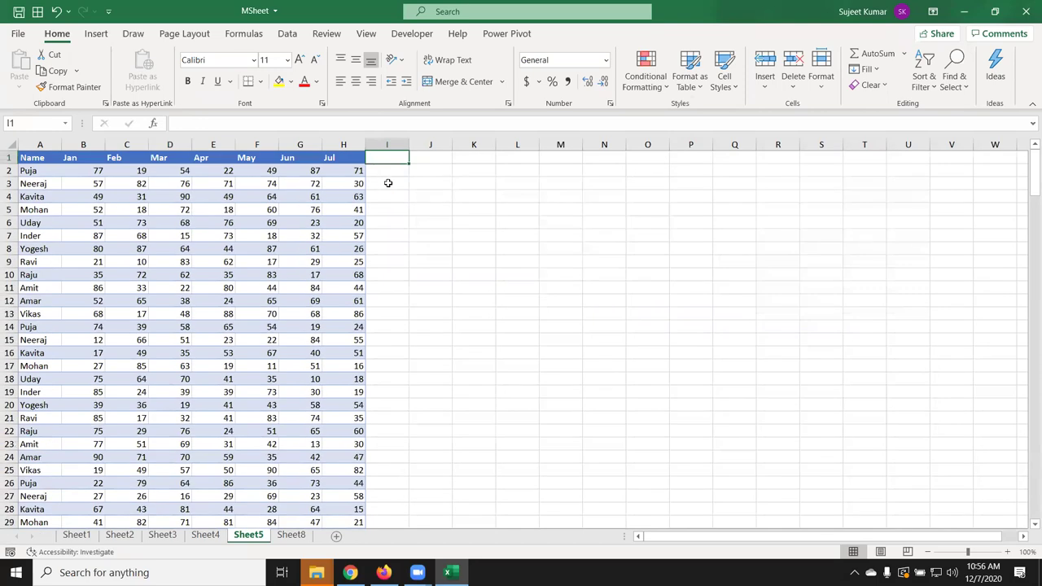
pyautogui.click(342, 153)
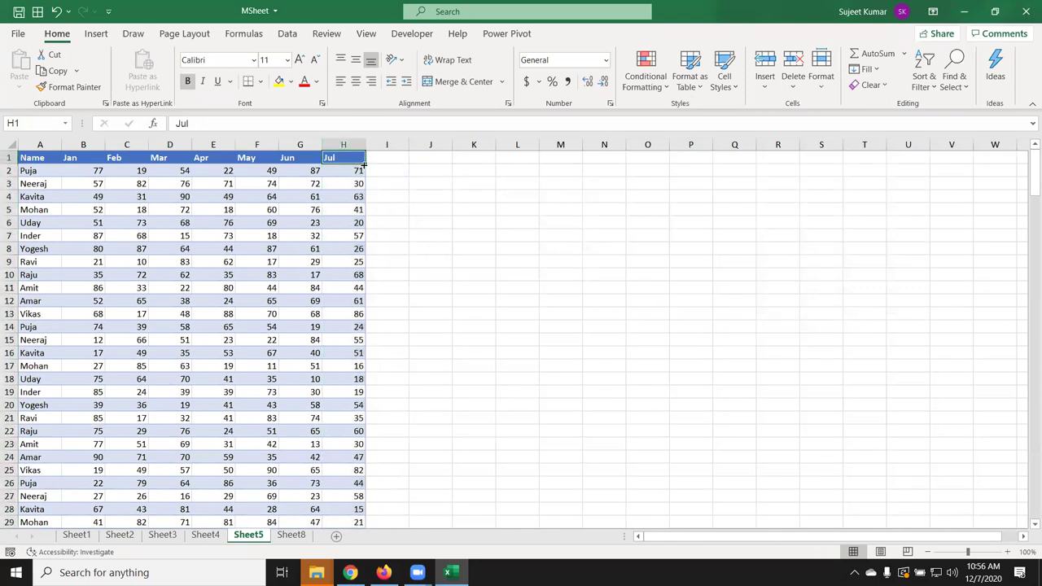
pyautogui.moveTo(363, 164); pyautogui.dragTo(399, 167)
# - Enter =RANDBETWEEN(10,92) in cell I2
pyautogui.click(399, 172)
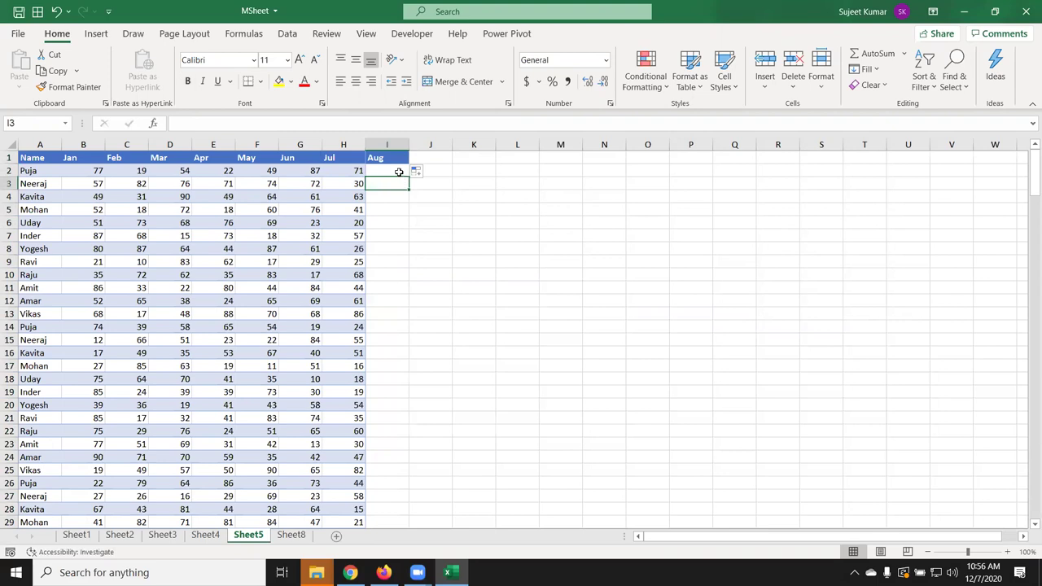
pyautogui.write('=ra')
pyautogui.press('Down')
pyautogui.press('Down')
pyautogui.press('Down')
pyautogui.press('Tab')
pyautogui.write('10,92')
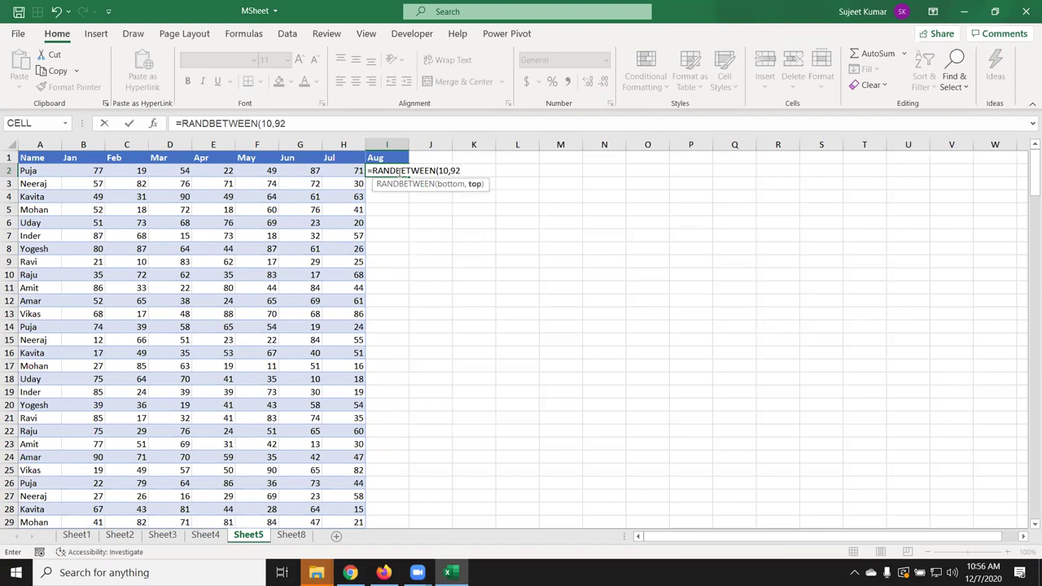
pyautogui.press('Return')
# - Fill the RANDBETWEEN formula down the Aug column and paste it back as fixed values
pyautogui.click(399, 169)
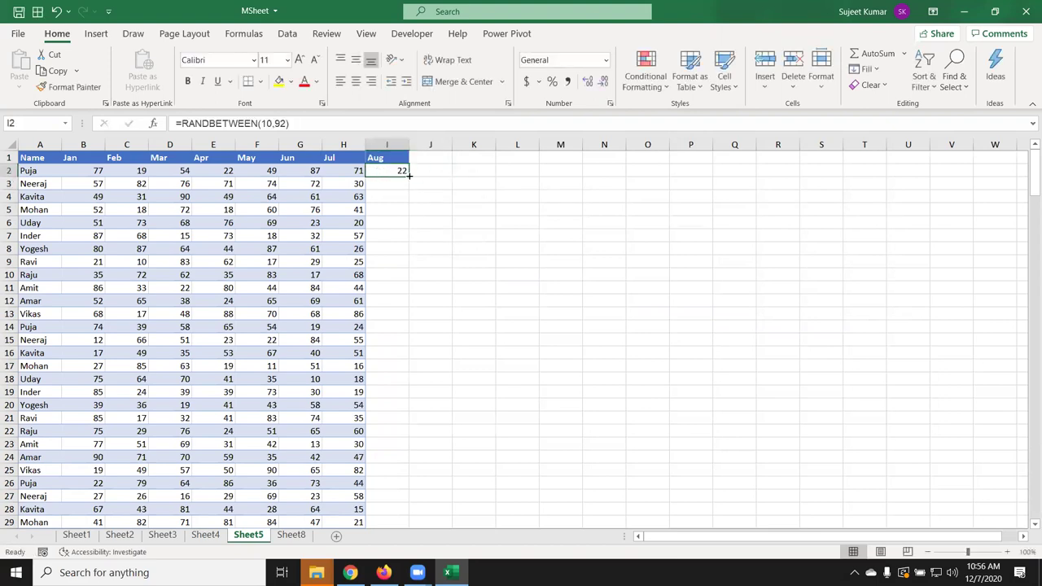
pyautogui.doubleClick(409, 175)
pyautogui.hotkey('ctrl', 'c')
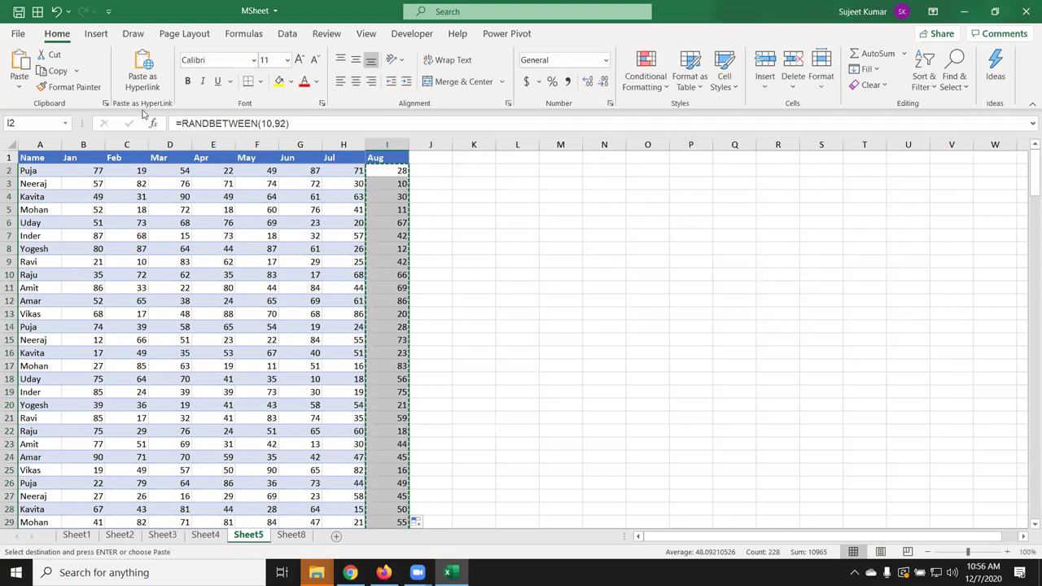
pyautogui.click(19, 87)
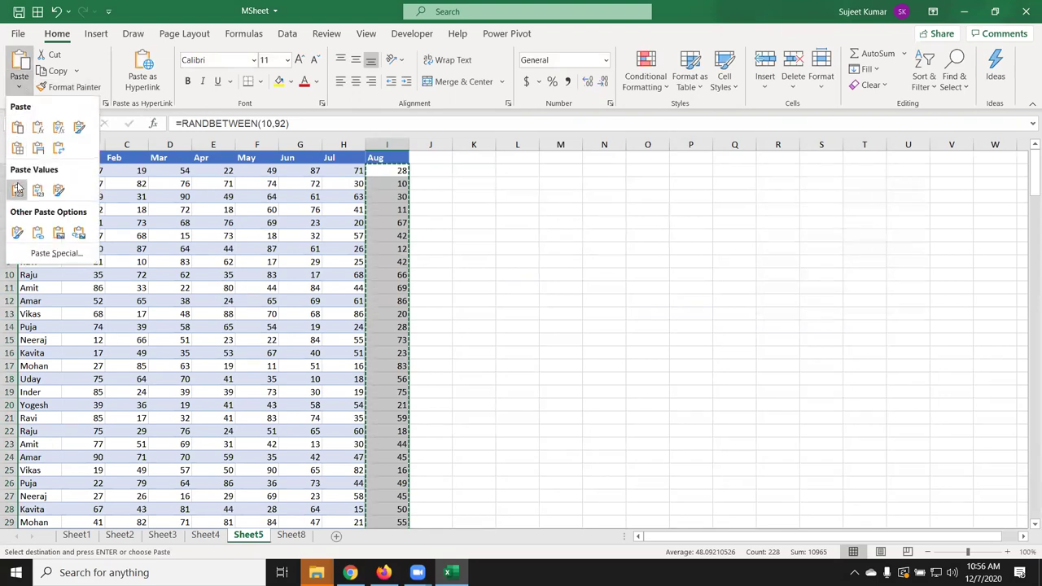
pyautogui.click(17, 189)
pyautogui.click(379, 222)
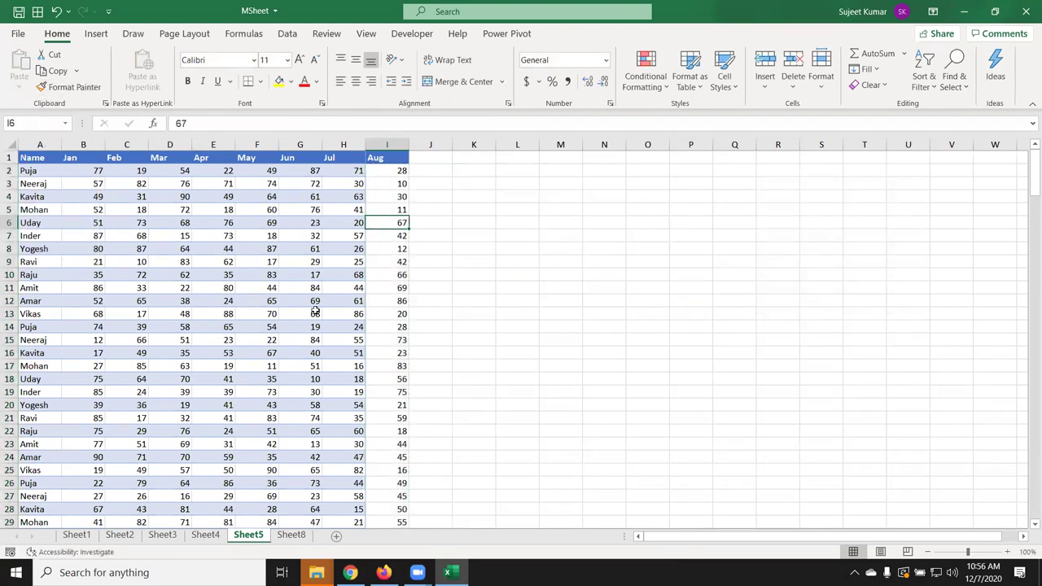
pyautogui.click(291, 535)
# - Refresh the Sheet8 pivot to pick up the Aug data, then return to Sheet5
pyautogui.rightClick(88, 244)
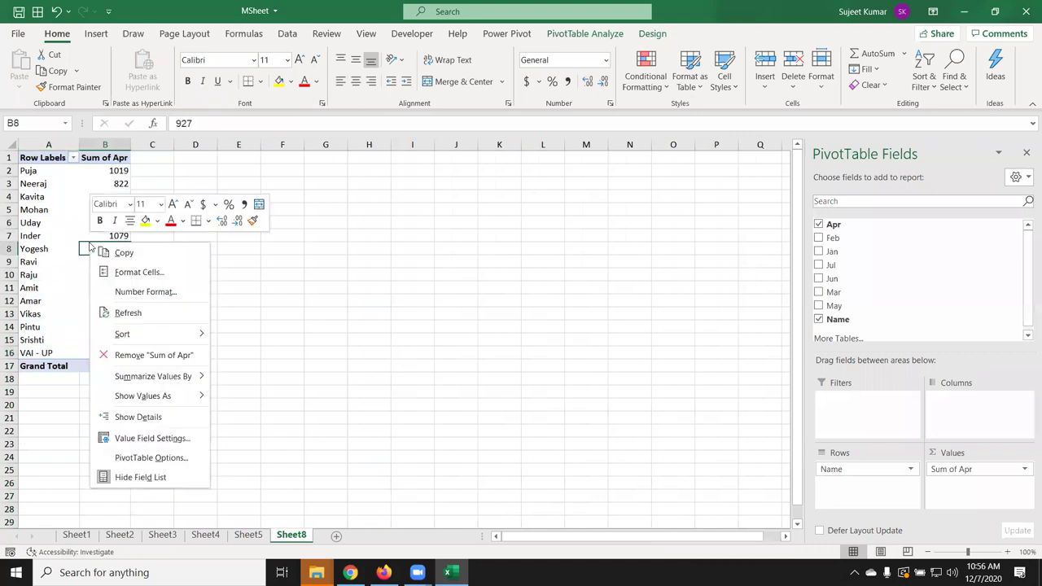
pyautogui.click(123, 311)
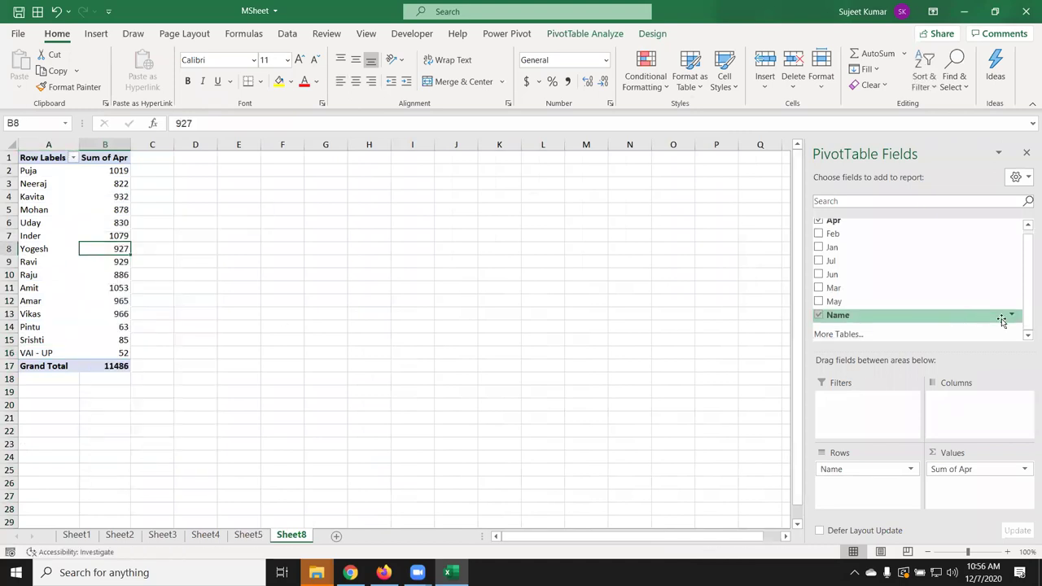
pyautogui.scroll(1, 884, 232)
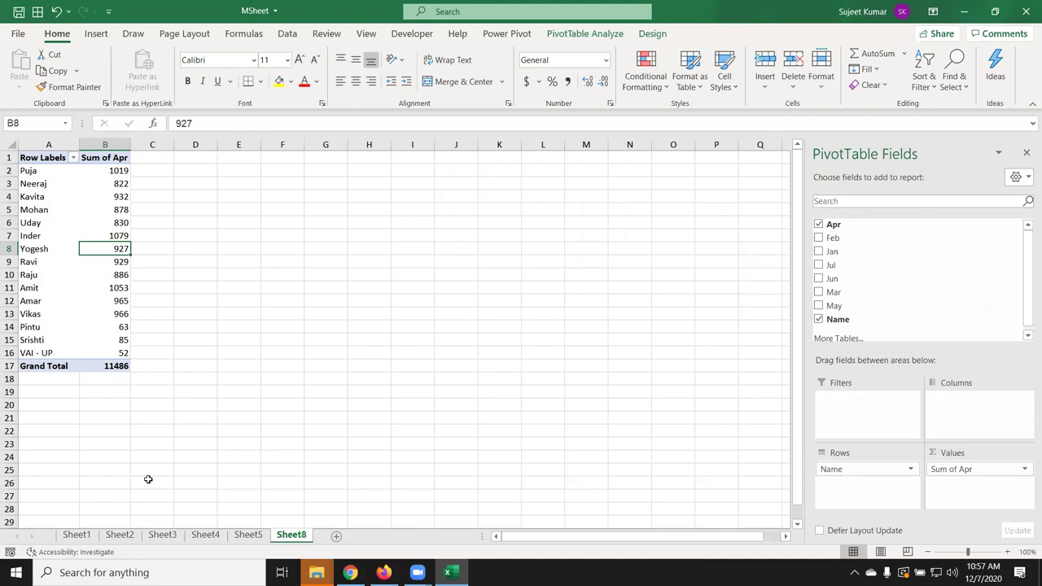
pyautogui.click(242, 542)
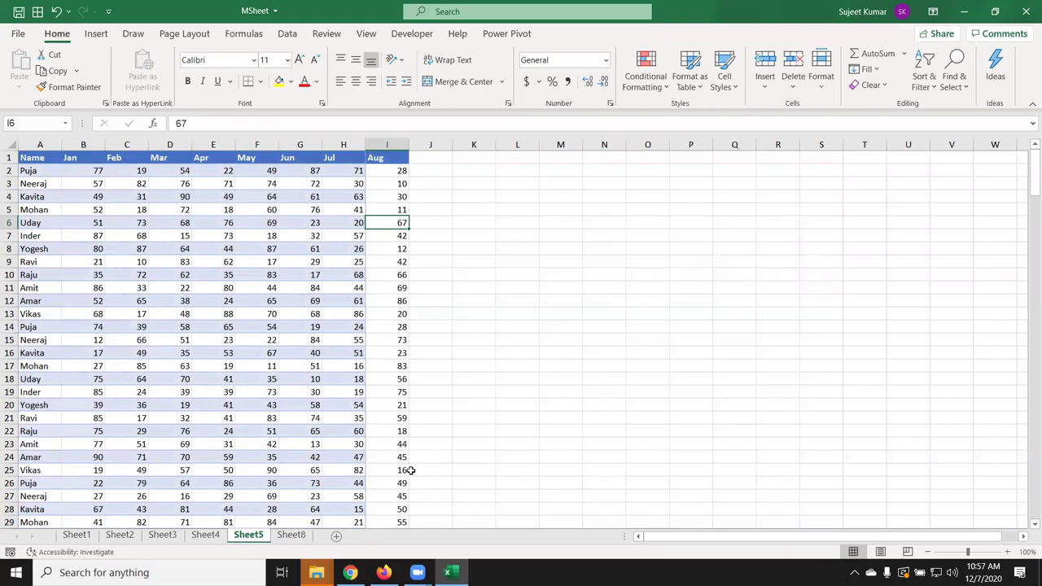
# - In K2, start an OFFSET formula anchored at A1 with COUNTA(A:A) as its height
pyautogui.click(477, 172)
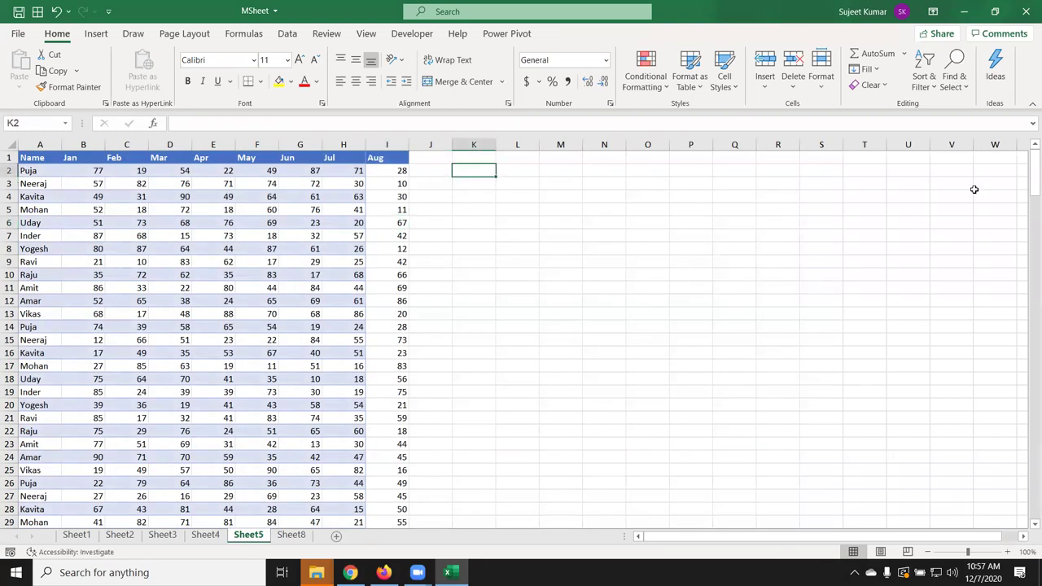
pyautogui.write('=')
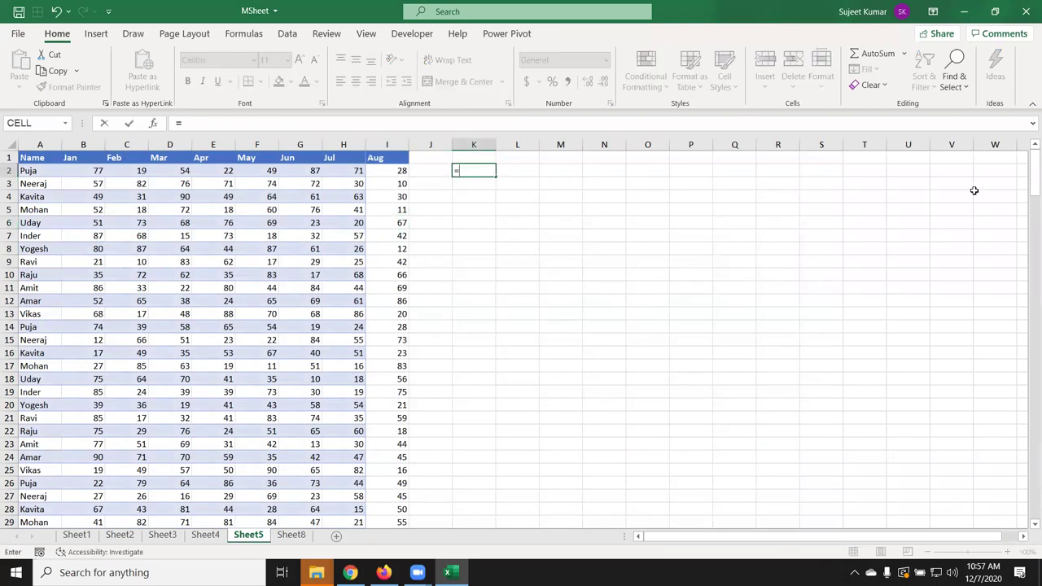
pyautogui.write('oo')
pyautogui.press('BackSpace')
pyautogui.write('f')
pyautogui.press('Tab')
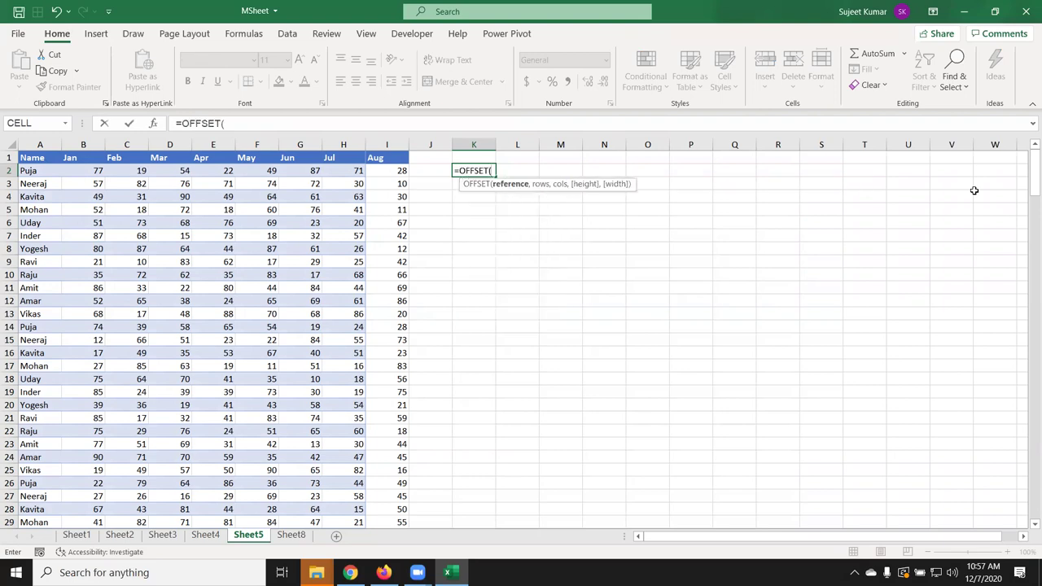
pyautogui.click(35, 159)
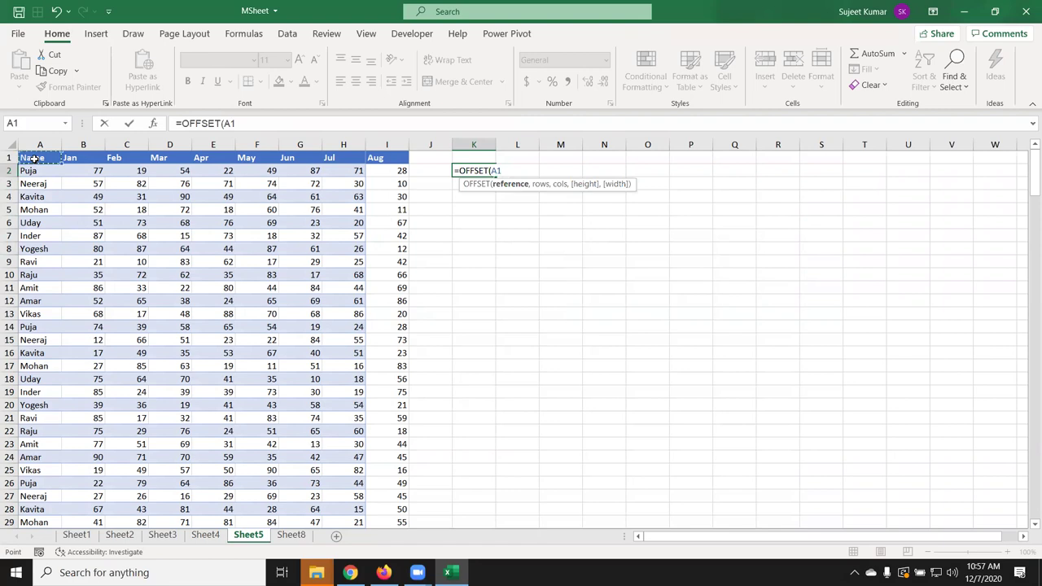
pyautogui.write(',0,')
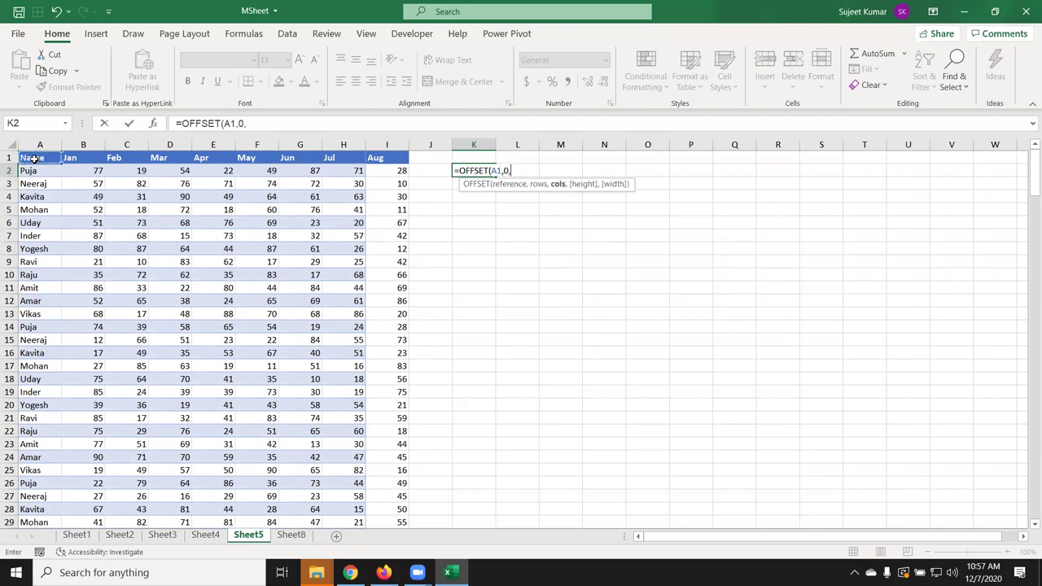
pyautogui.write('0,')
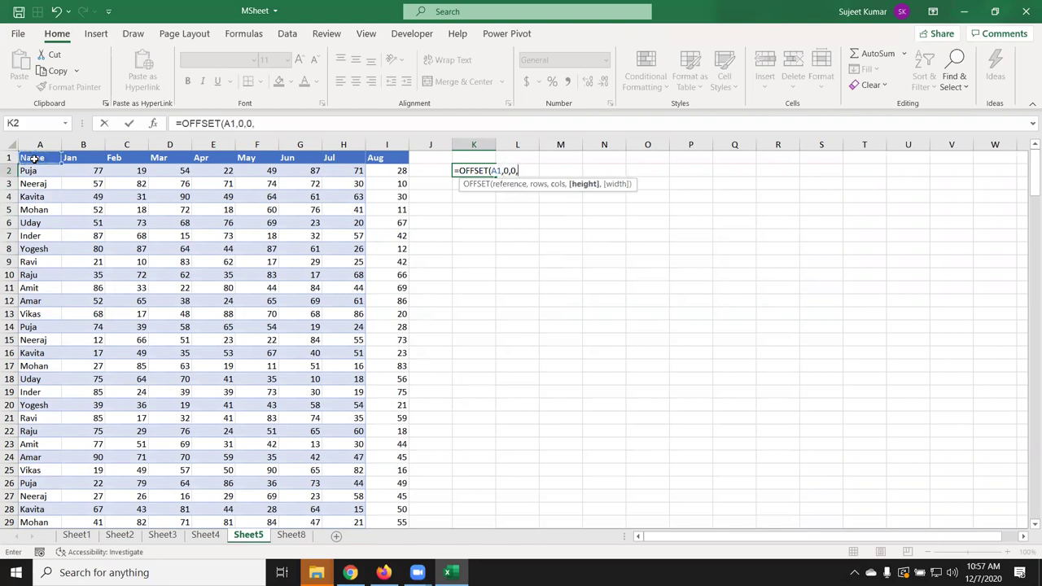
pyautogui.write('cou')
pyautogui.press('Down')
pyautogui.press('Tab')
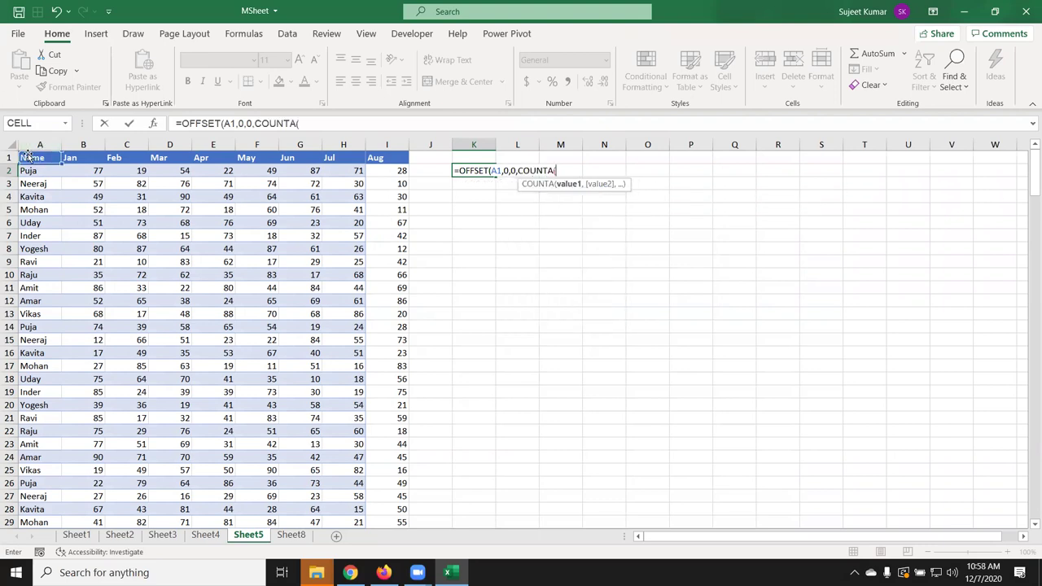
pyautogui.click(28, 145)
# - Add COUNTA(1:1) as the width and enter =OFFSET(A1,0,0,COUNTA(A:A),COUNTA(1:1))
pyautogui.write(',')
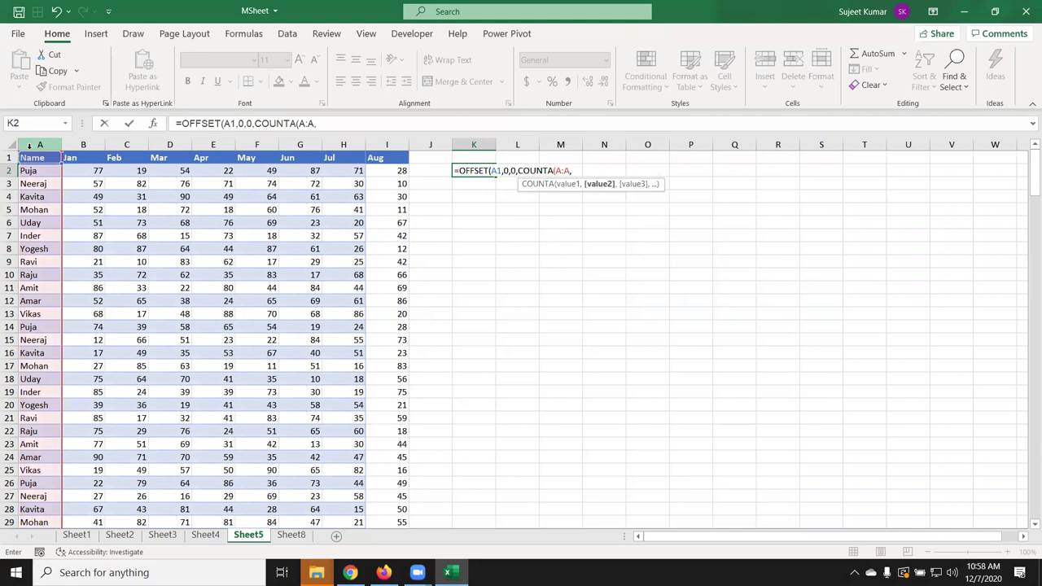
pyautogui.press('BackSpace')
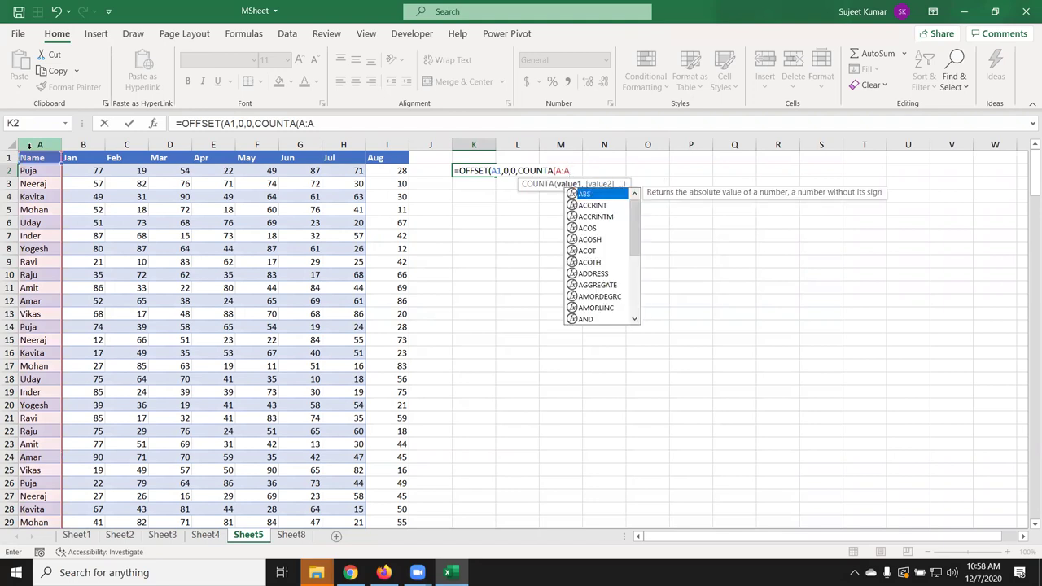
pyautogui.write('),cou')
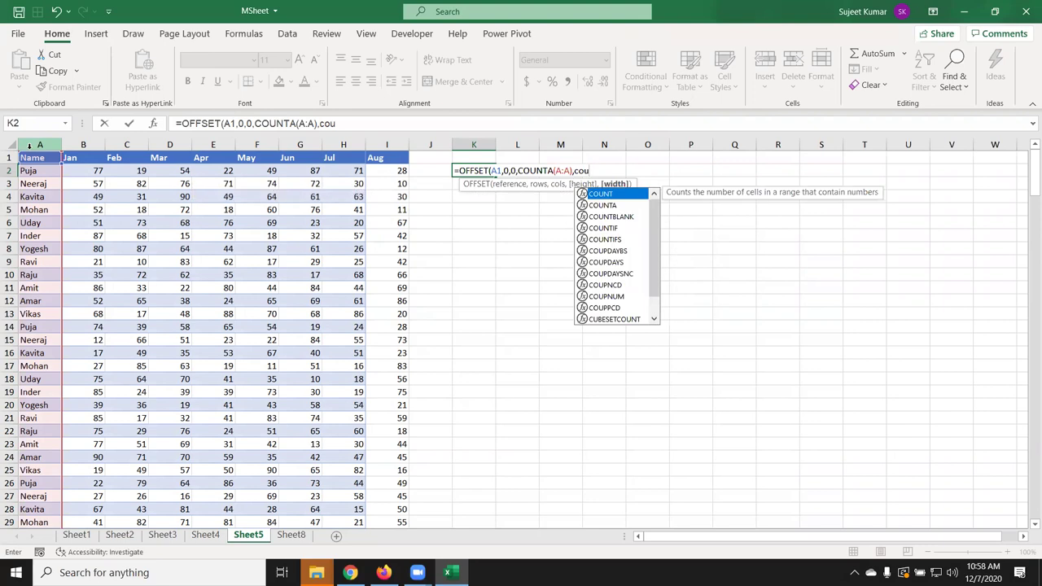
pyautogui.press('Down')
pyautogui.press('Tab')
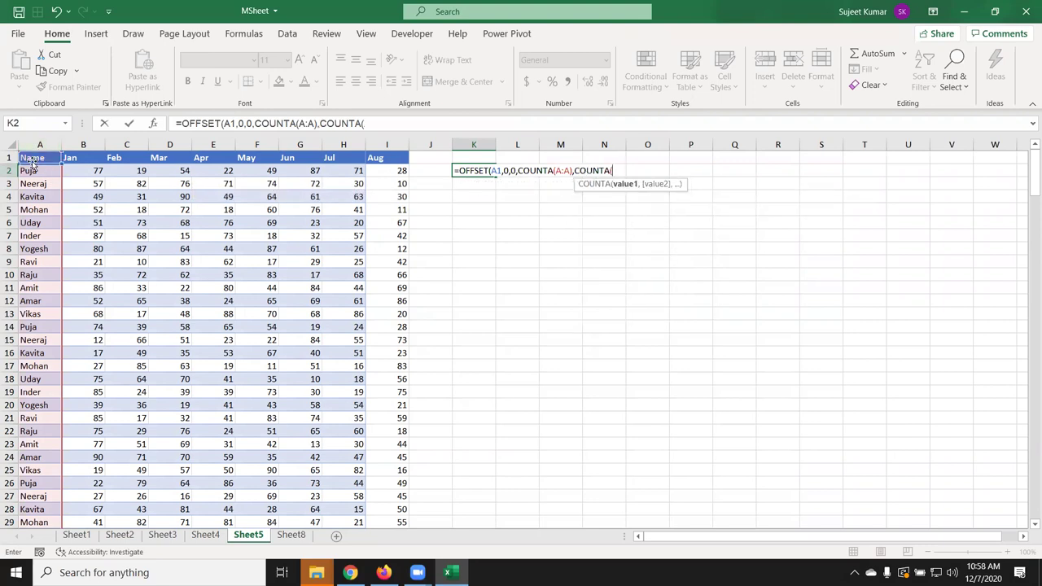
pyautogui.click(8, 157)
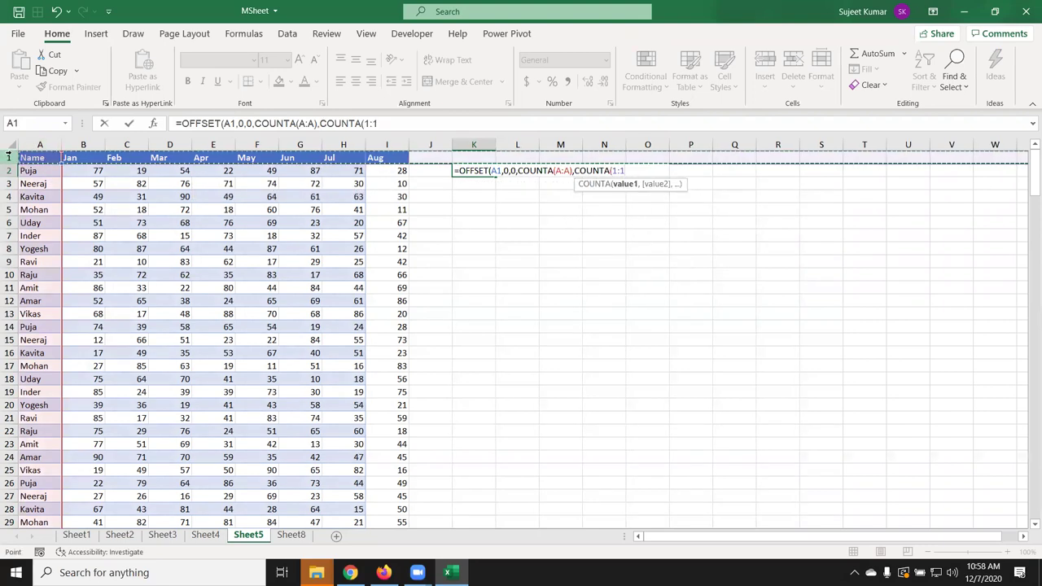
pyautogui.press('Return')
pyautogui.press('Return')
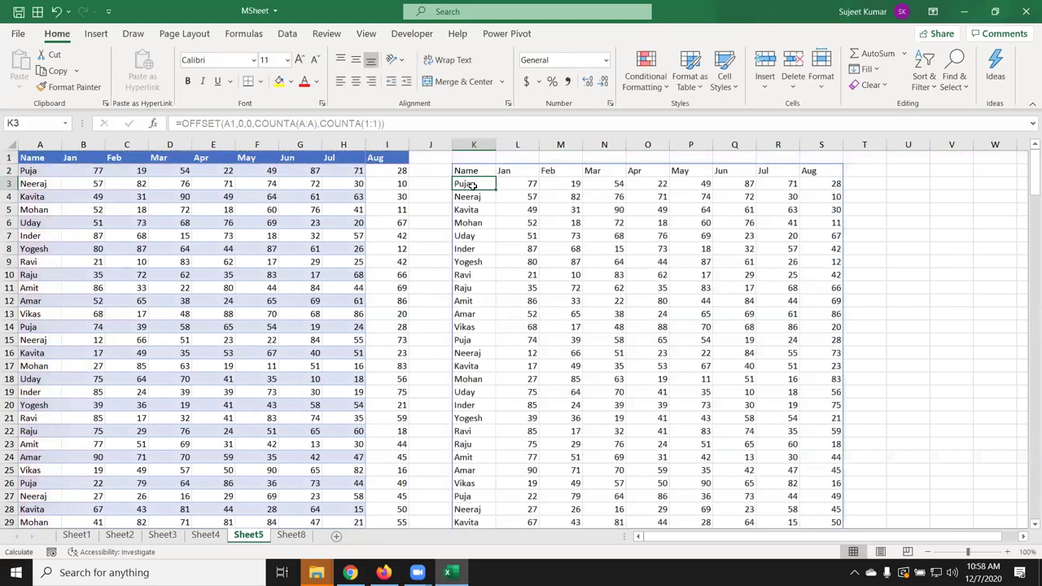
# - Wrap the K2 formula in SUM so it returns 90861
pyautogui.doubleClick(479, 171)
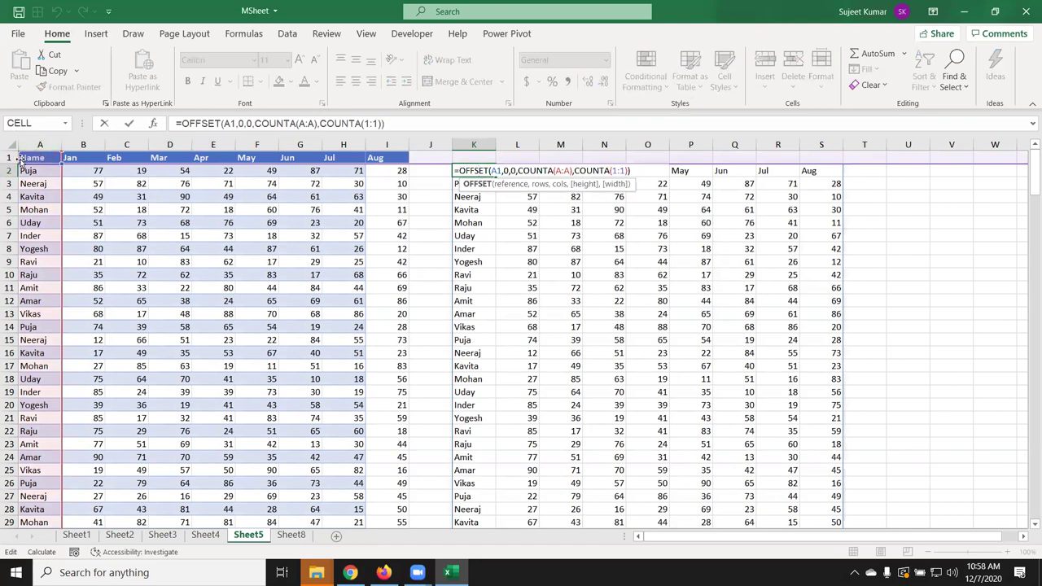
pyautogui.click(178, 123)
pyautogui.write('SUM(')
pyautogui.press('Return')
pyautogui.press('Return')
pyautogui.press('Up')
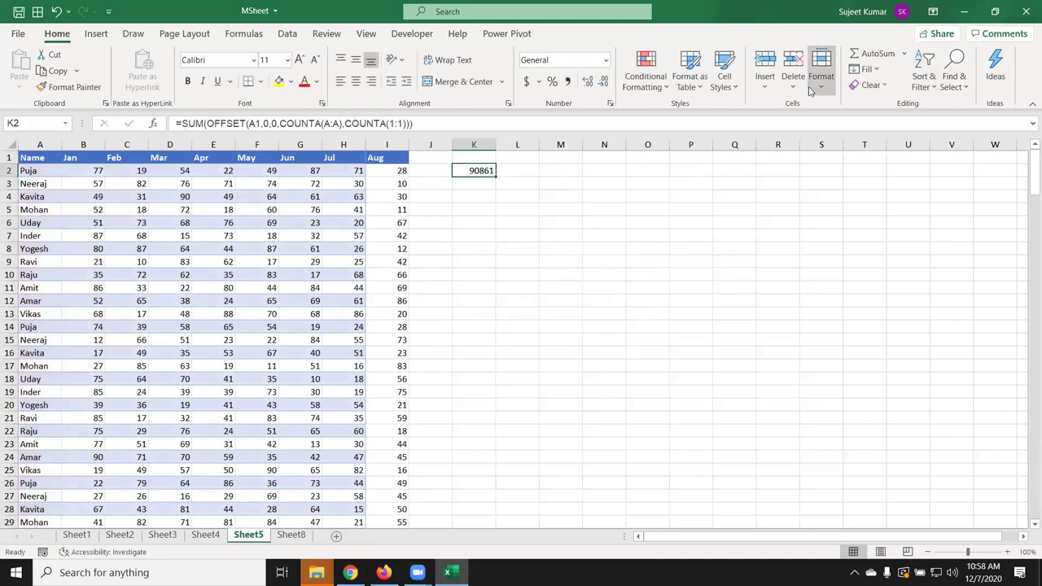
pyautogui.click(244, 34)
pyautogui.click(639, 87)
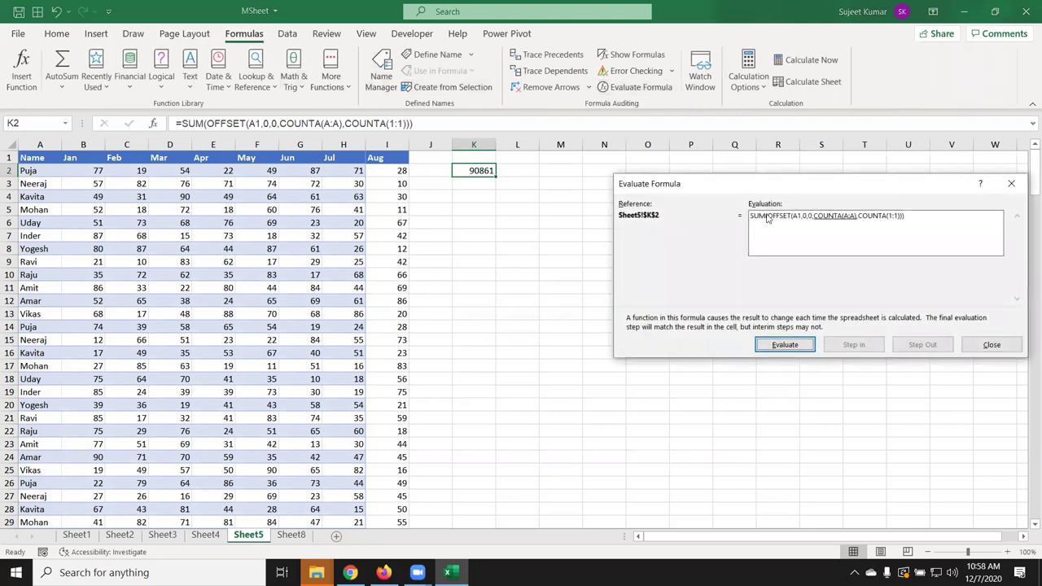
pyautogui.click(674, 379)
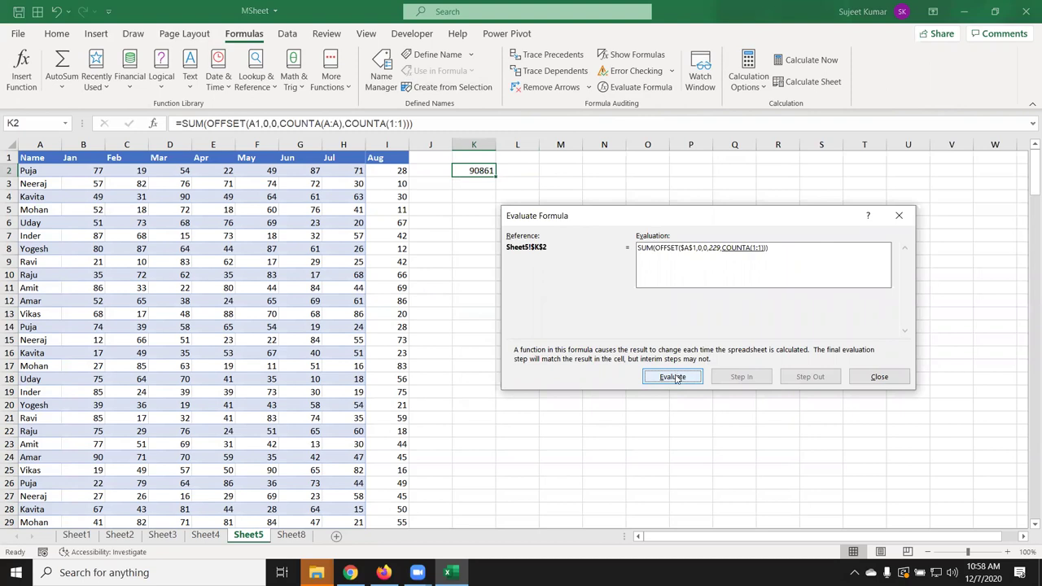
pyautogui.click(675, 378)
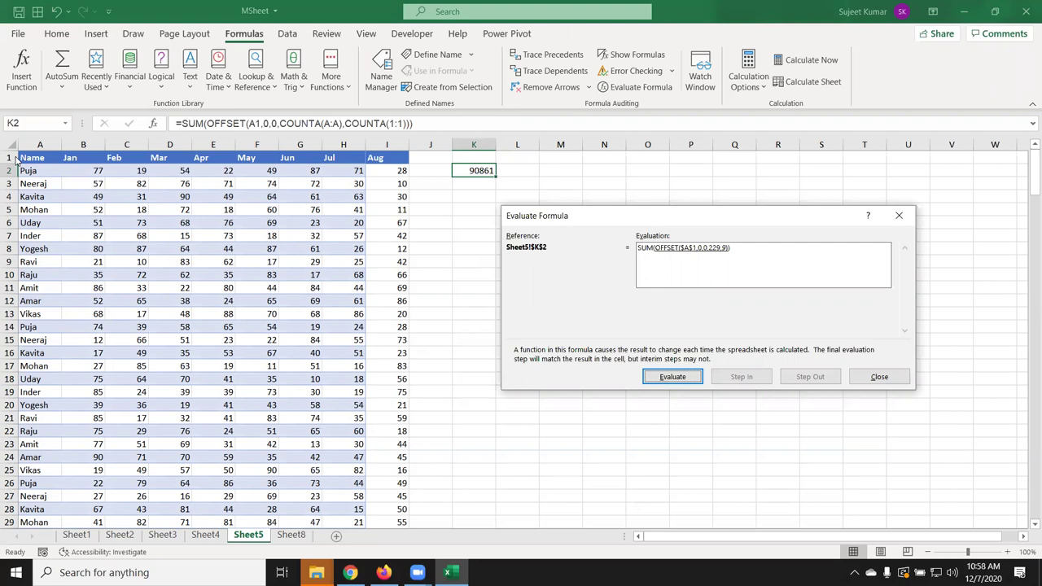
pyautogui.click(671, 383)
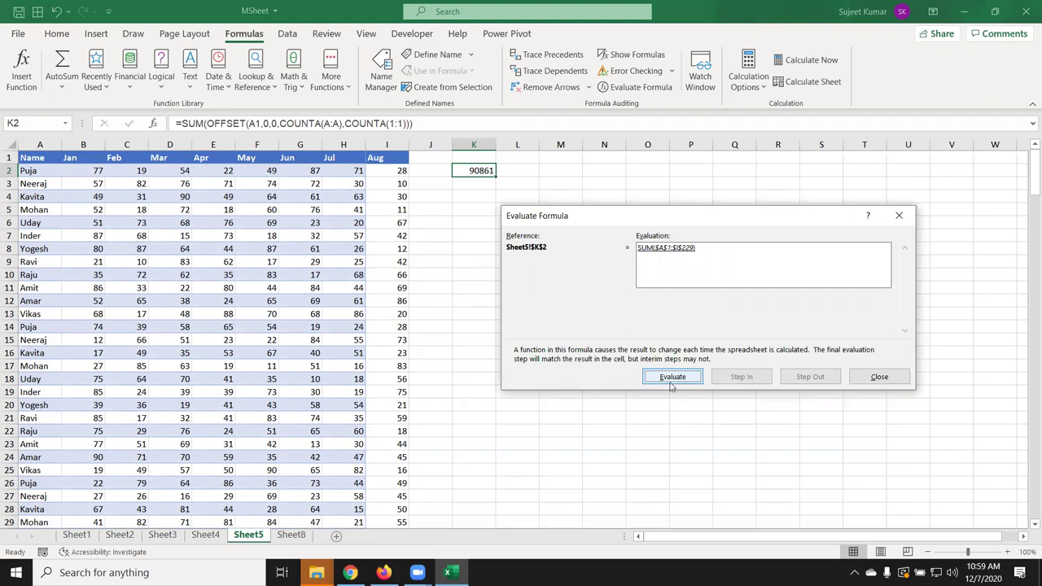
pyautogui.press('Escape')
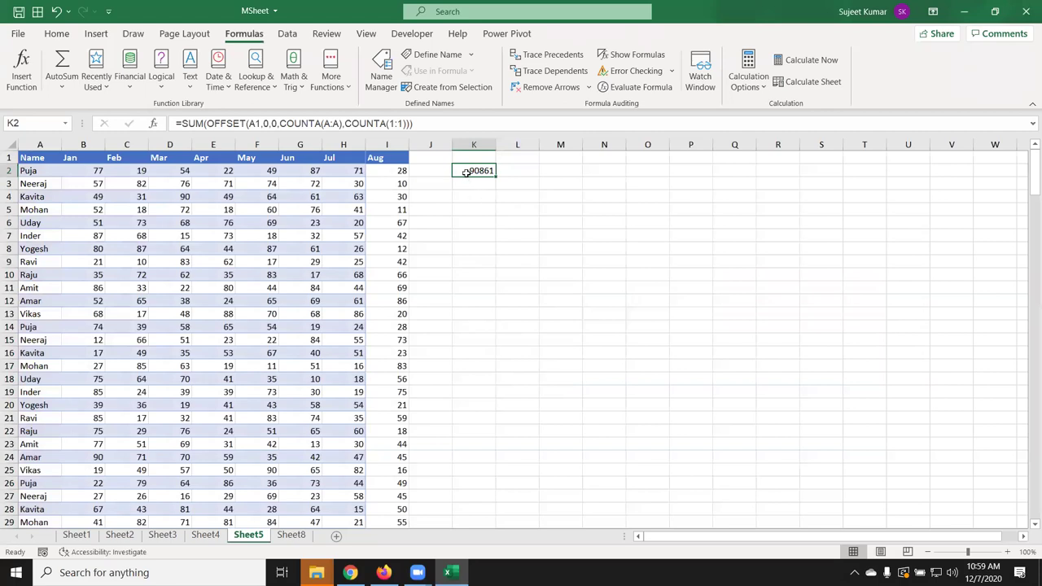
pyautogui.click(618, 88)
pyautogui.click(770, 348)
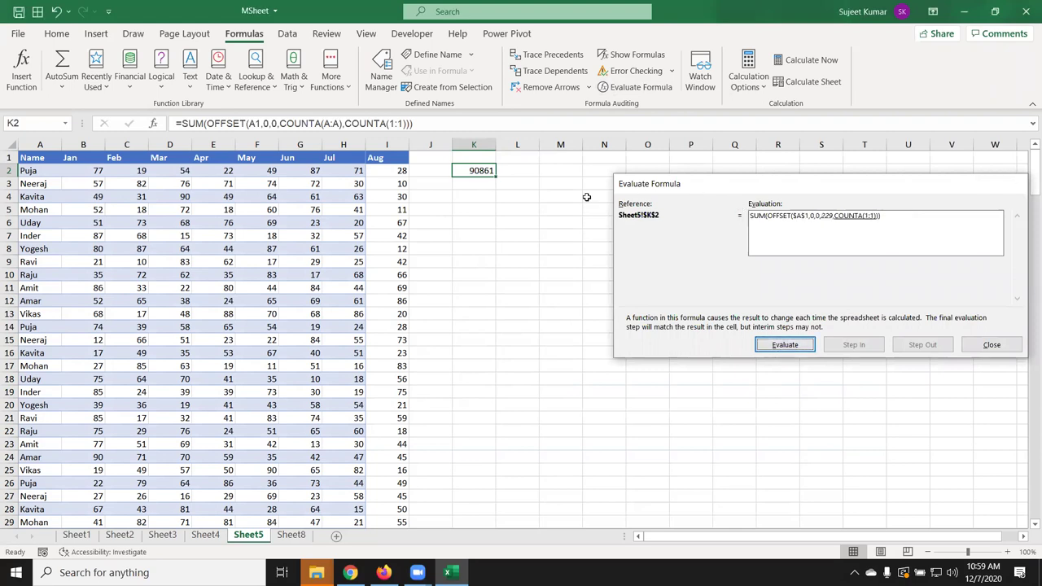
pyautogui.press('Escape')
pyautogui.click(489, 206)
# - Build =OFFSET(A1,2,3,1,1) in K5 and compare its result with the value in D3
pyautogui.write('=off')
pyautogui.press('Tab')
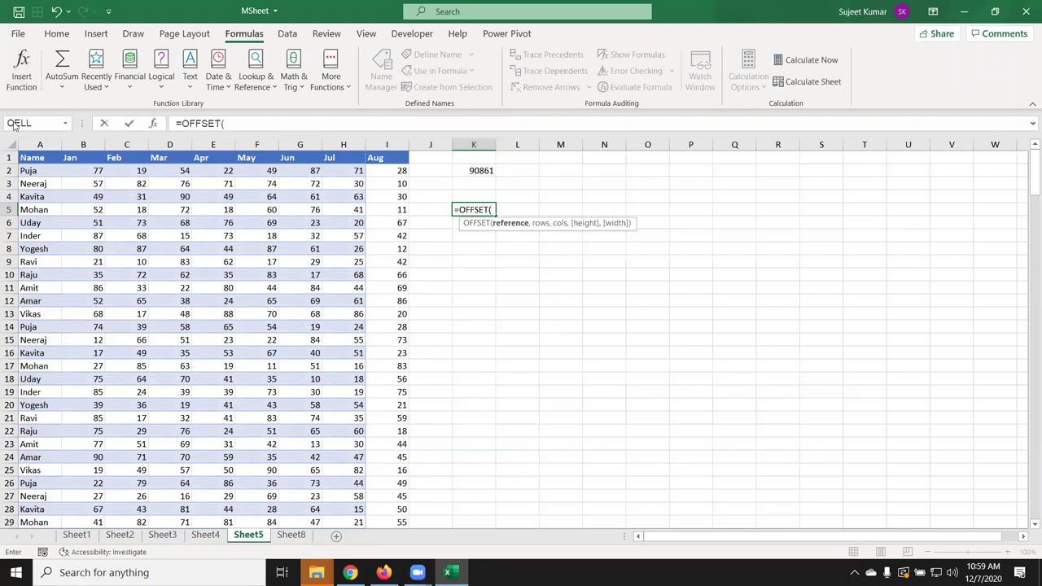
pyautogui.click(42, 158)
pyautogui.write(',')
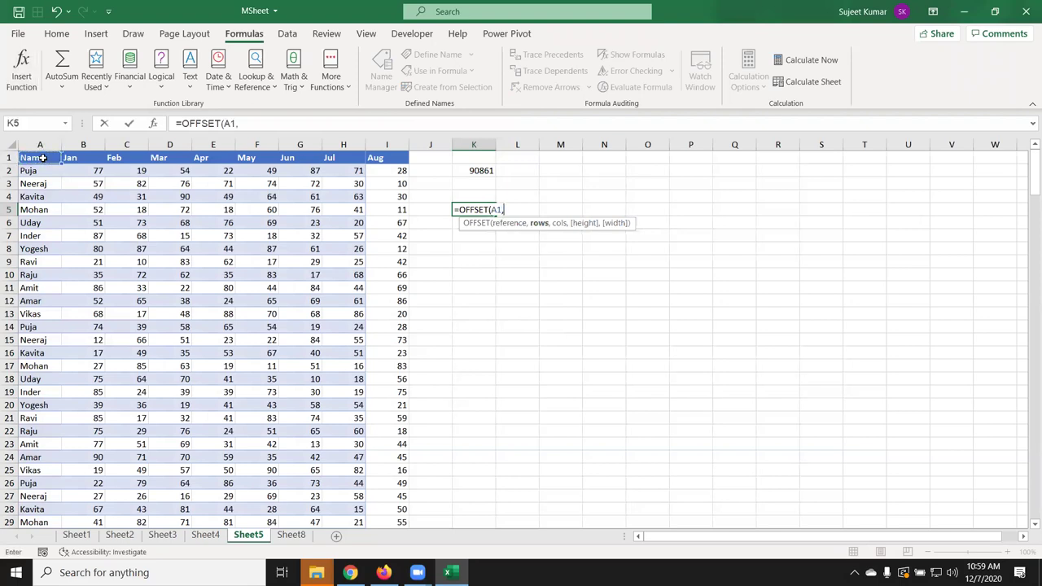
pyautogui.write('2,')
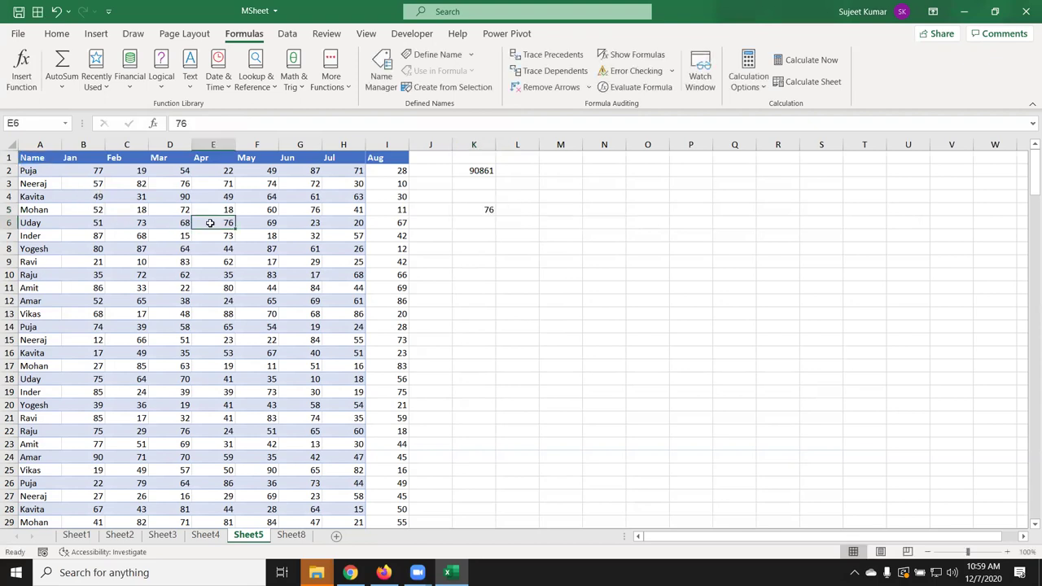
pyautogui.click(472, 205)
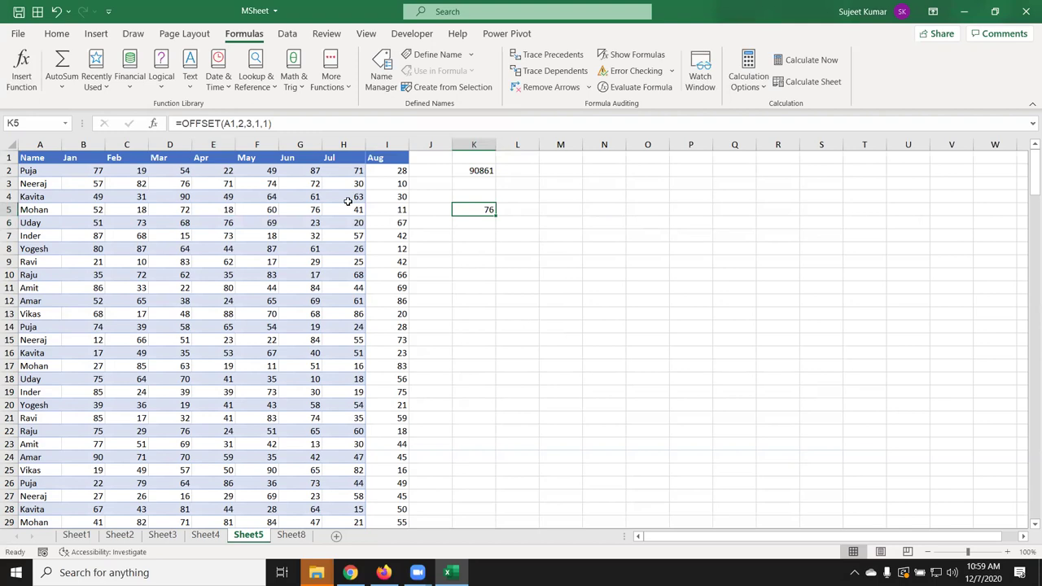
pyautogui.click(184, 183)
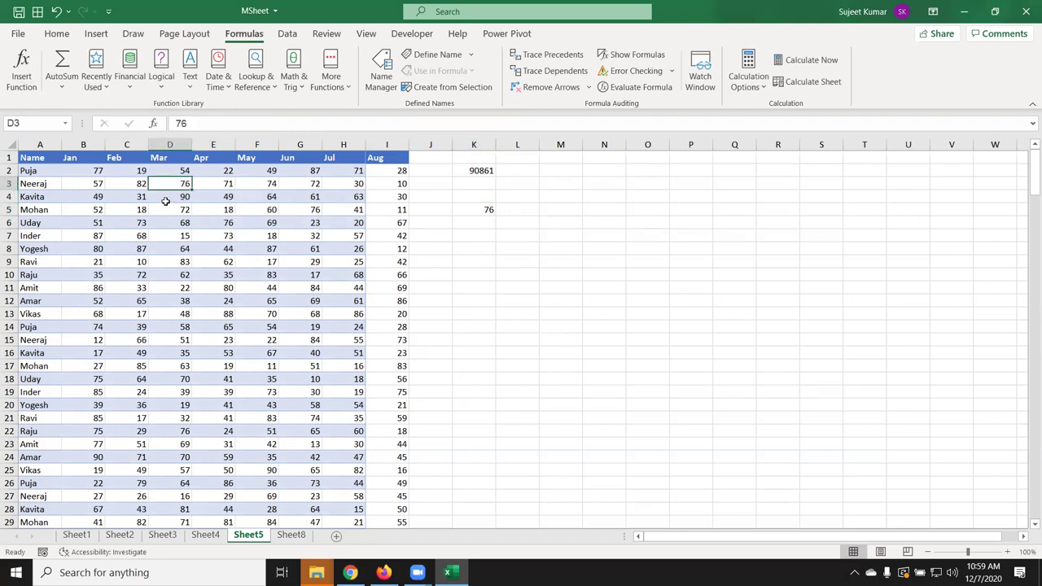
pyautogui.click(482, 211)
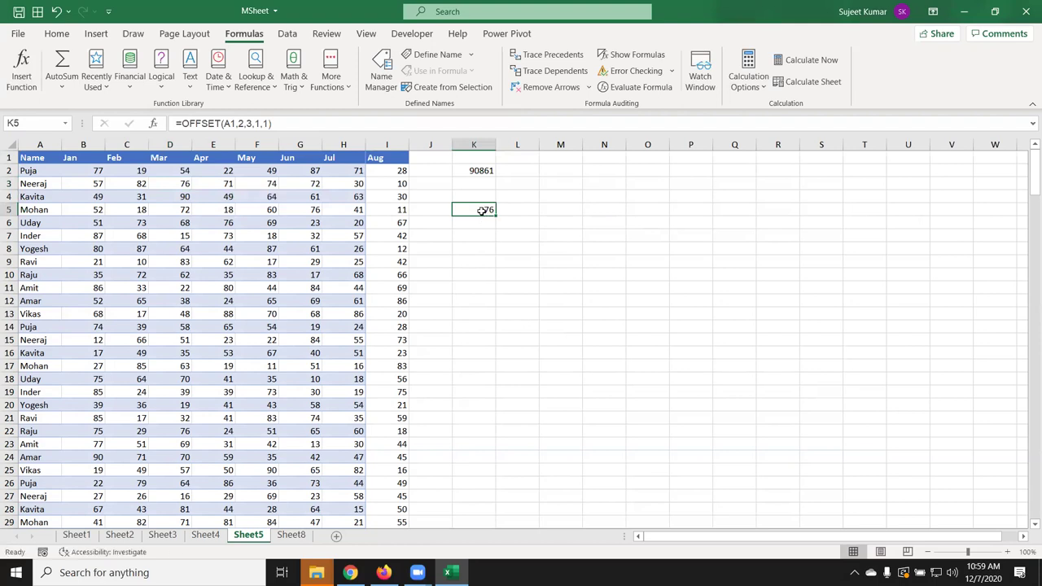
pyautogui.doubleClick(484, 211)
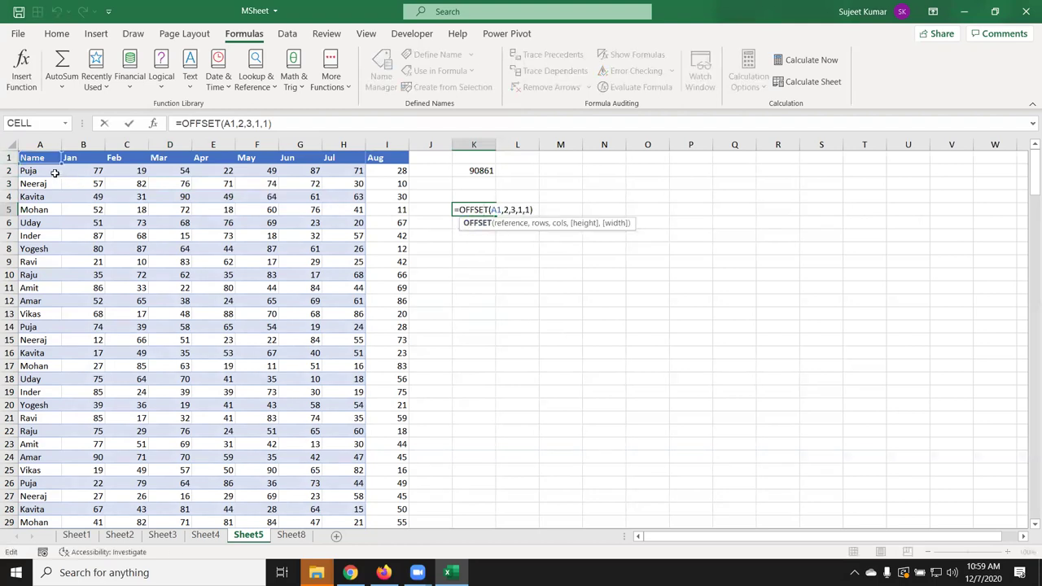
# - Move from A1 to Neeraj's Mar value in D3, cancelling an accidental entry
pyautogui.click(28, 157)
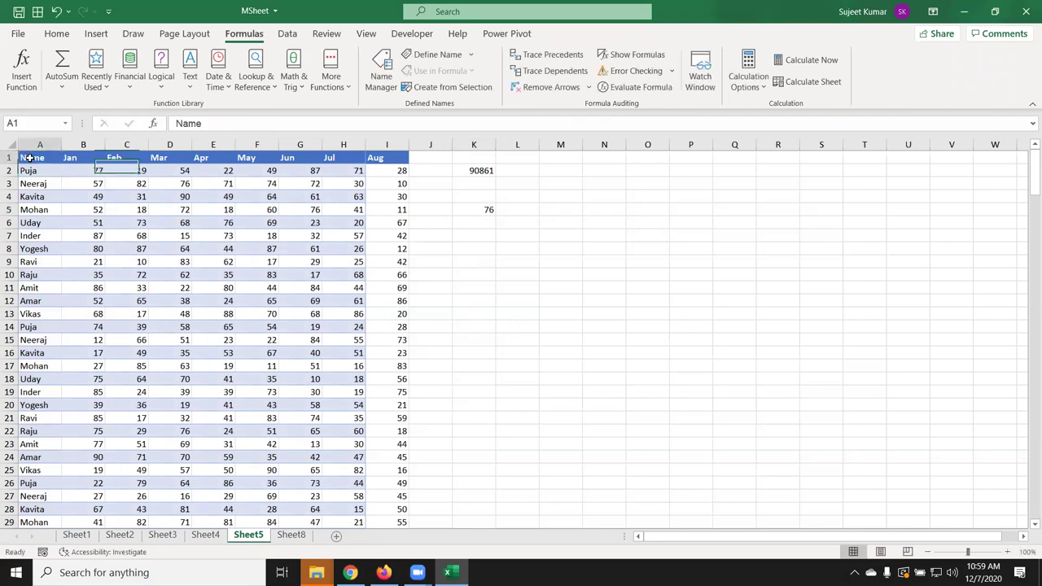
pyautogui.write('0')
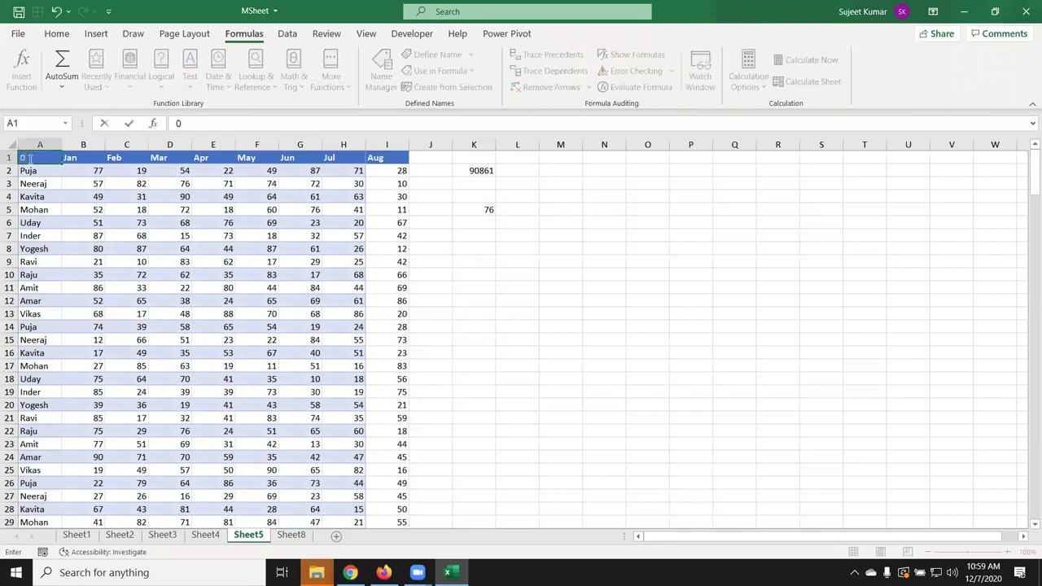
pyautogui.press('Escape')
pyautogui.press('Down')
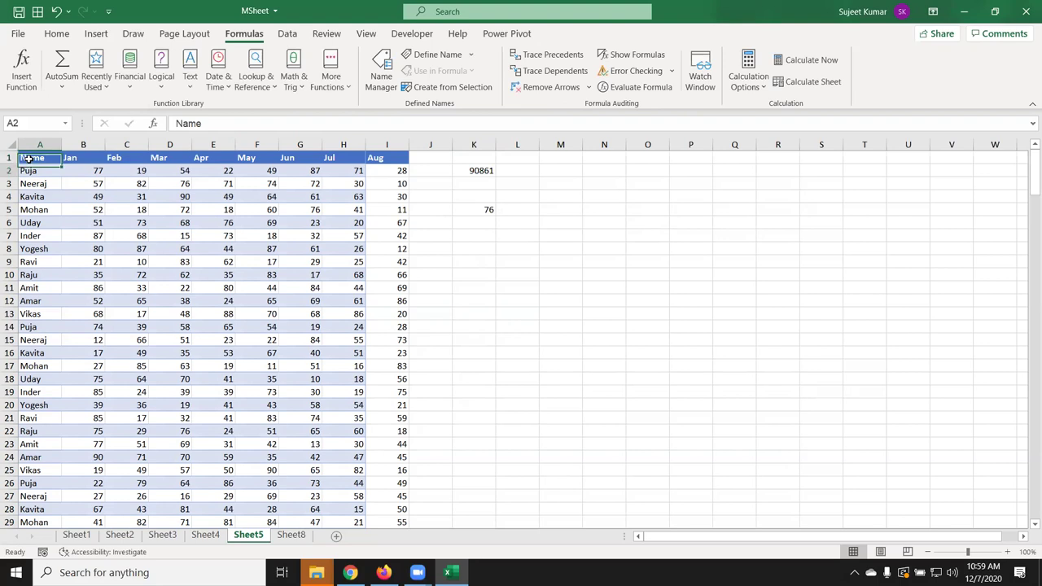
pyautogui.press('Down')
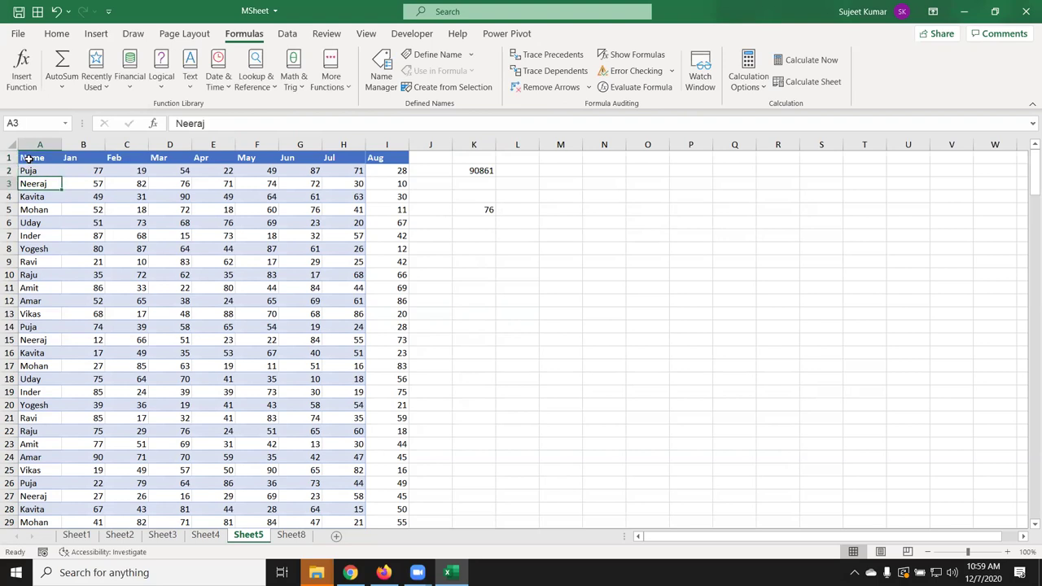
pyautogui.press('Right')
pyautogui.press('Right')
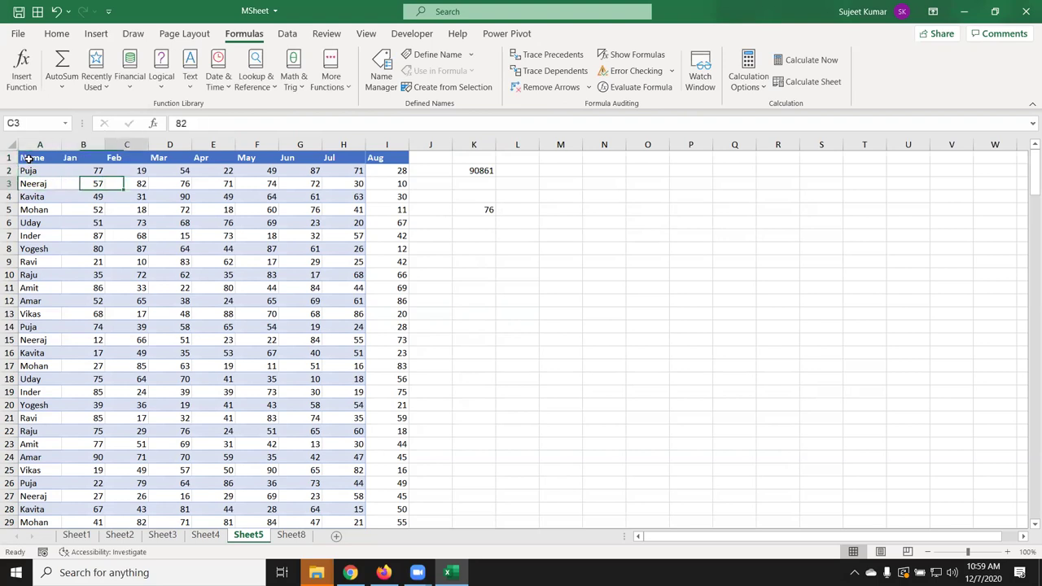
pyautogui.press('Right')
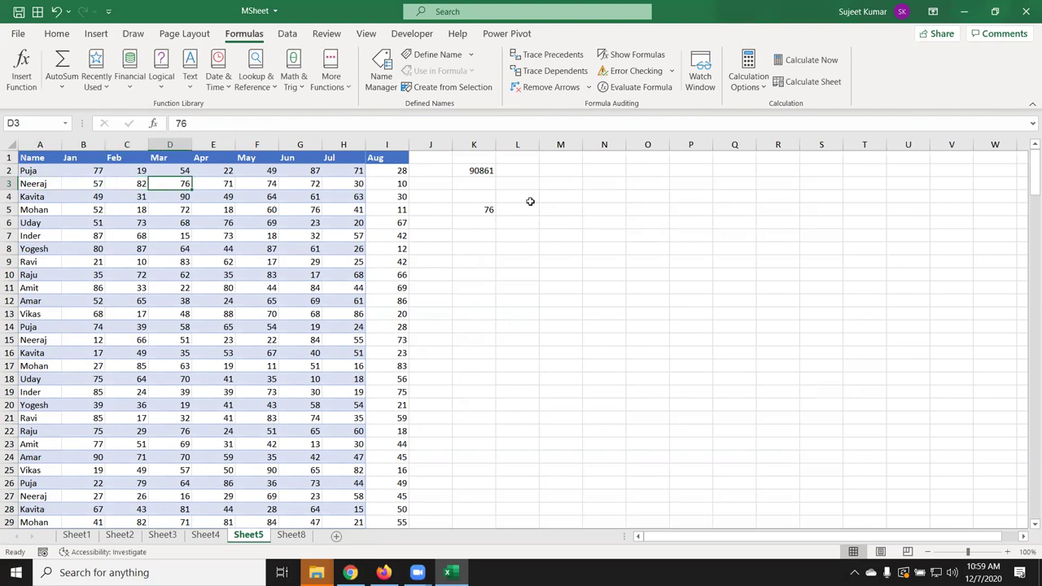
# - Enter =D3 in L5 so it shows 76 beside K5's OFFSET result
pyautogui.click(529, 206)
pyautogui.write('=d3')
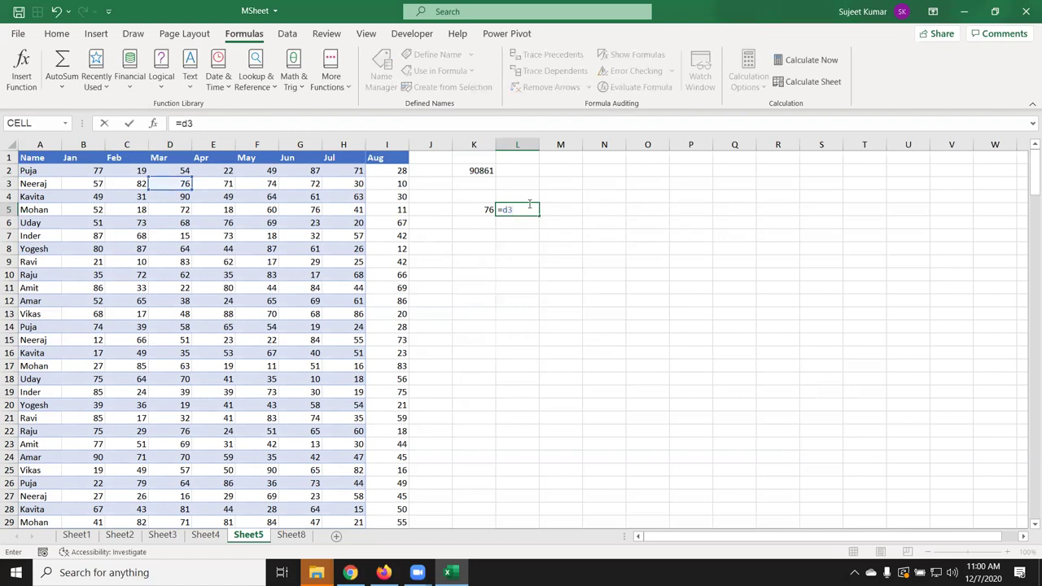
pyautogui.press('Return')
pyautogui.click(530, 208)
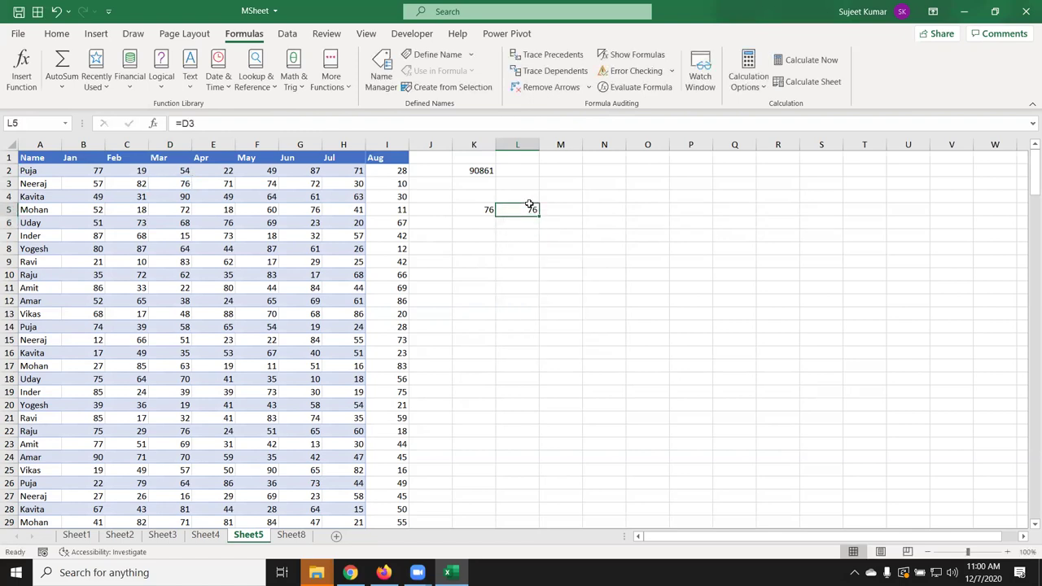
pyautogui.click(475, 209)
# - Edit K5 to =OFFSET(A1,2,3,1,2) and delete L5 so 76 and 71 spill
pyautogui.doubleClick(475, 209)
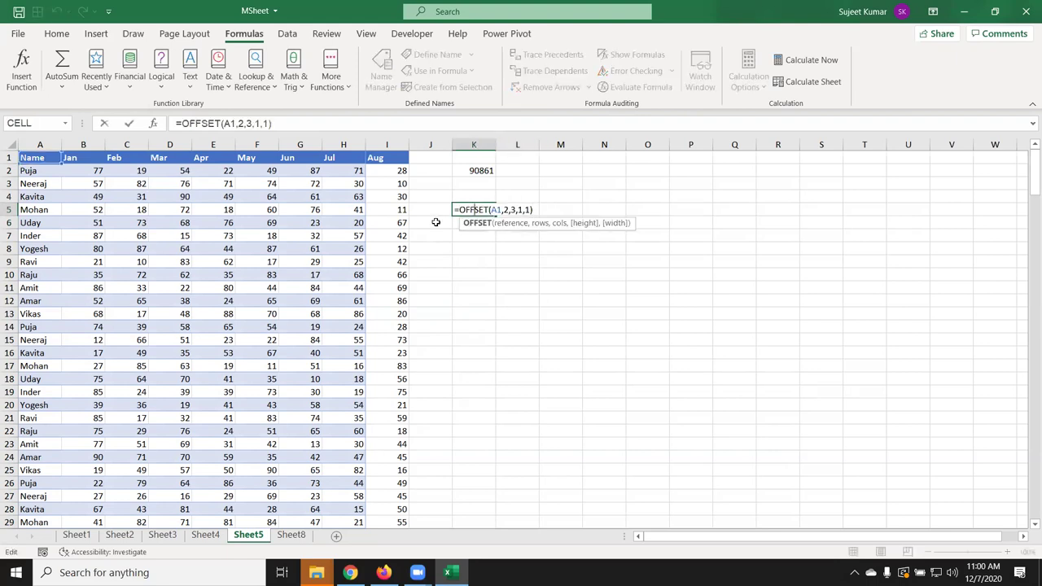
pyautogui.press('Escape')
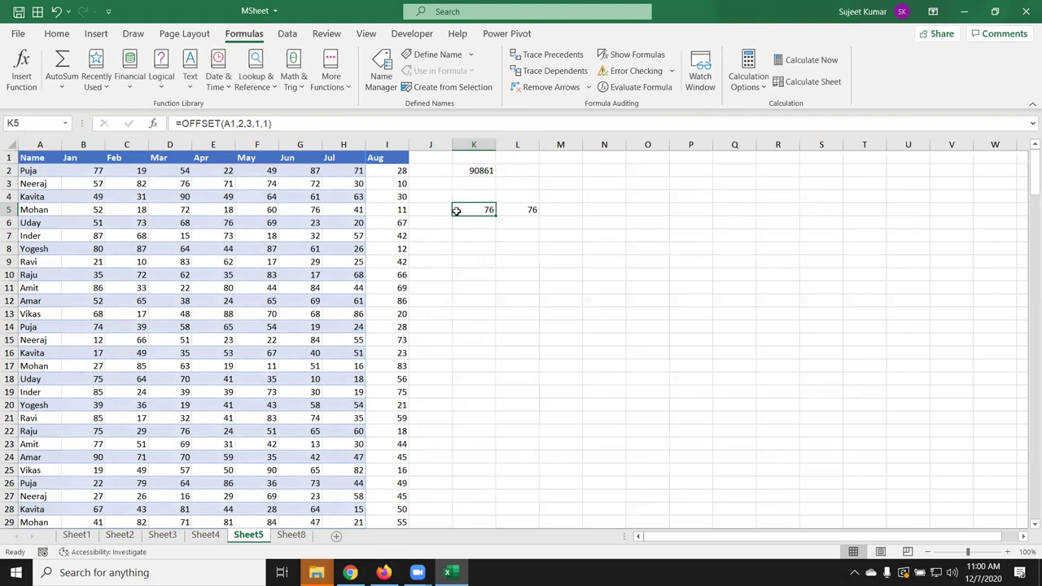
pyautogui.doubleClick(488, 209)
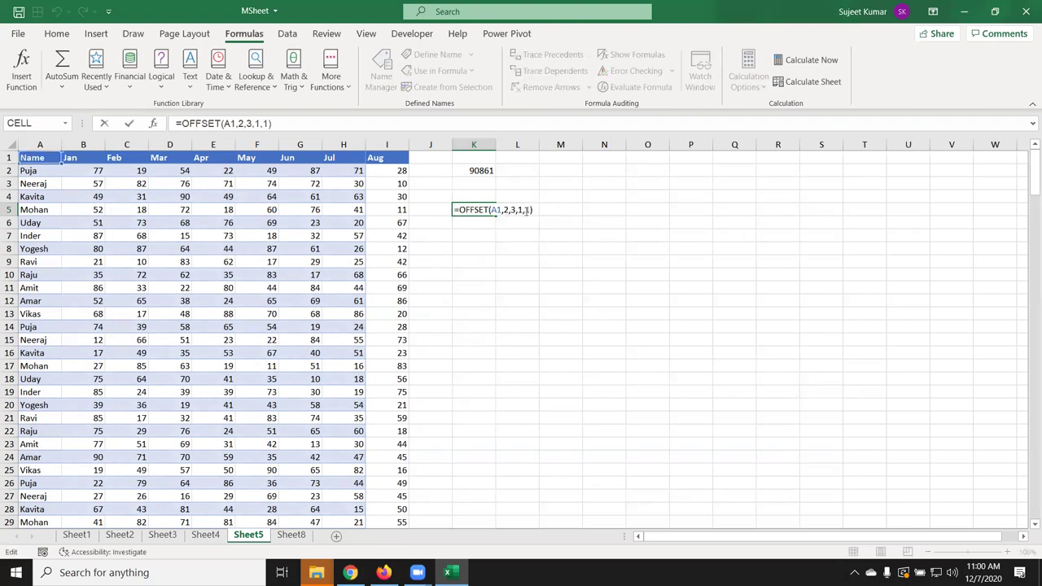
pyautogui.click(527, 210)
pyautogui.press('BackSpace')
pyautogui.write('2')
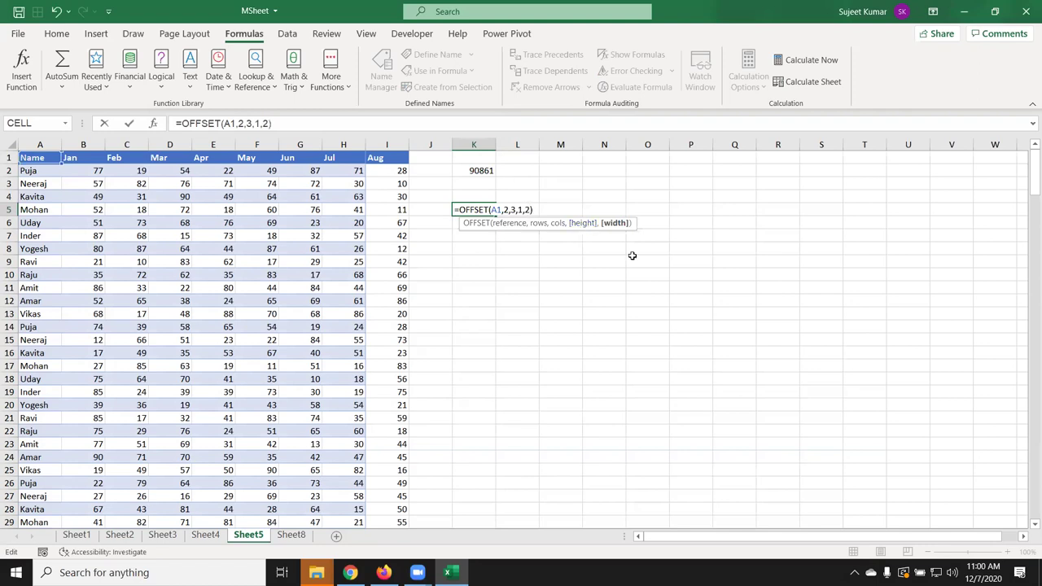
pyautogui.hotkey('ctrl', 'Return')
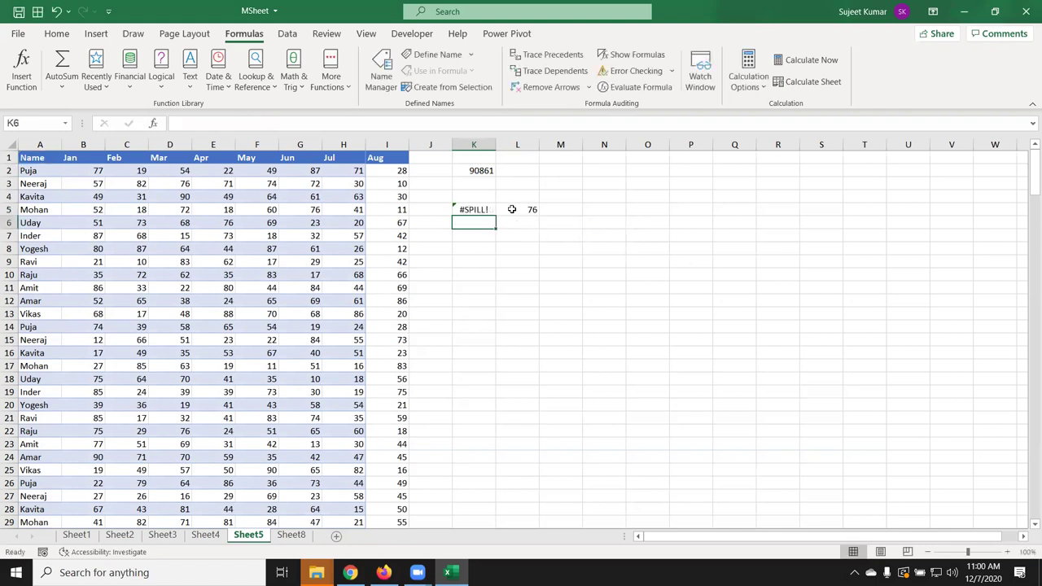
pyautogui.click(511, 210)
pyautogui.press('Delete')
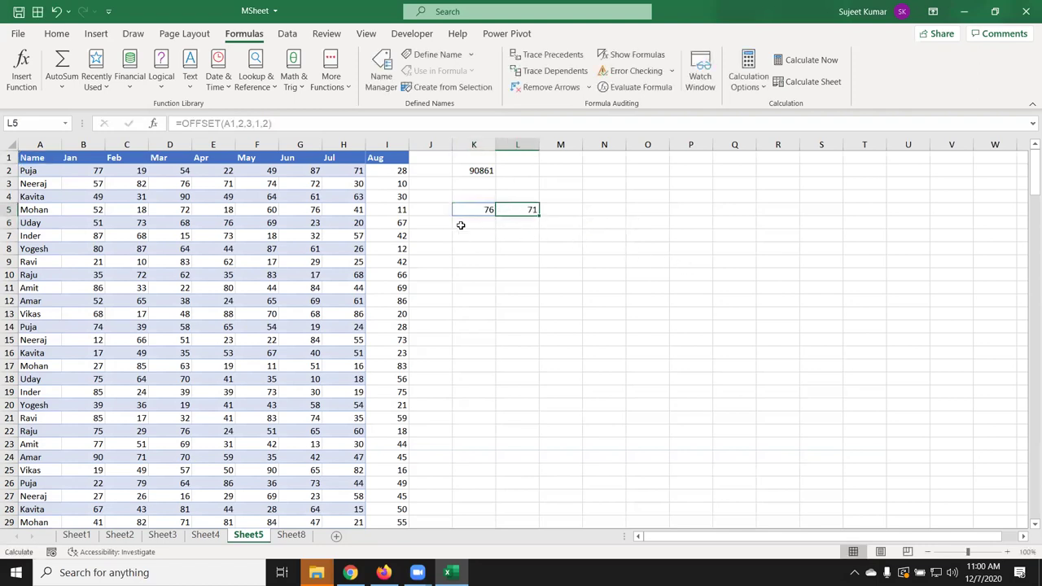
pyautogui.click(469, 204)
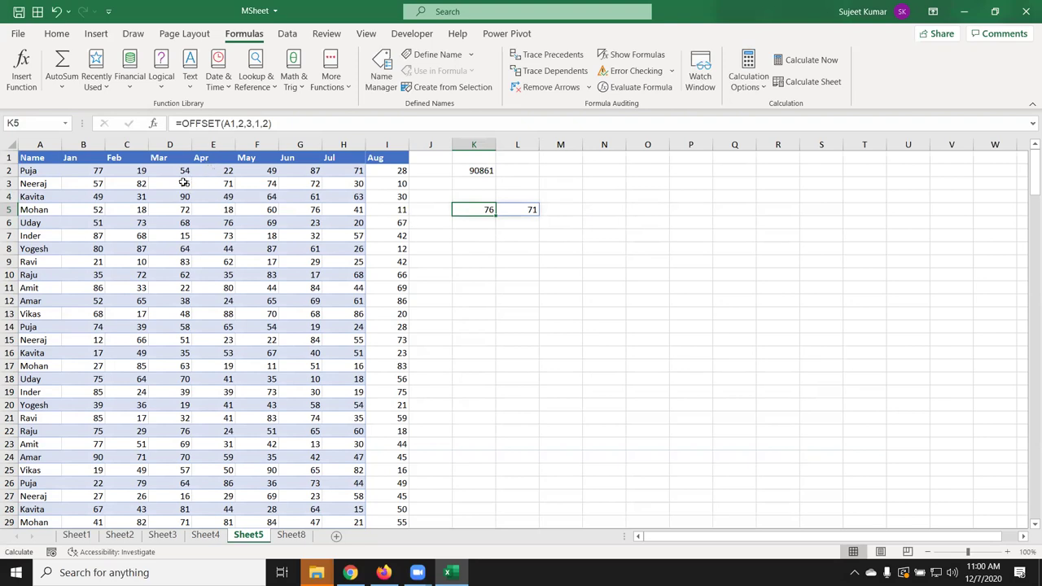
# - Abandon a trial =D3:E3 formula in K6 and clear cells K4:L8
pyautogui.click(486, 223)
pyautogui.write('=d3:e4')
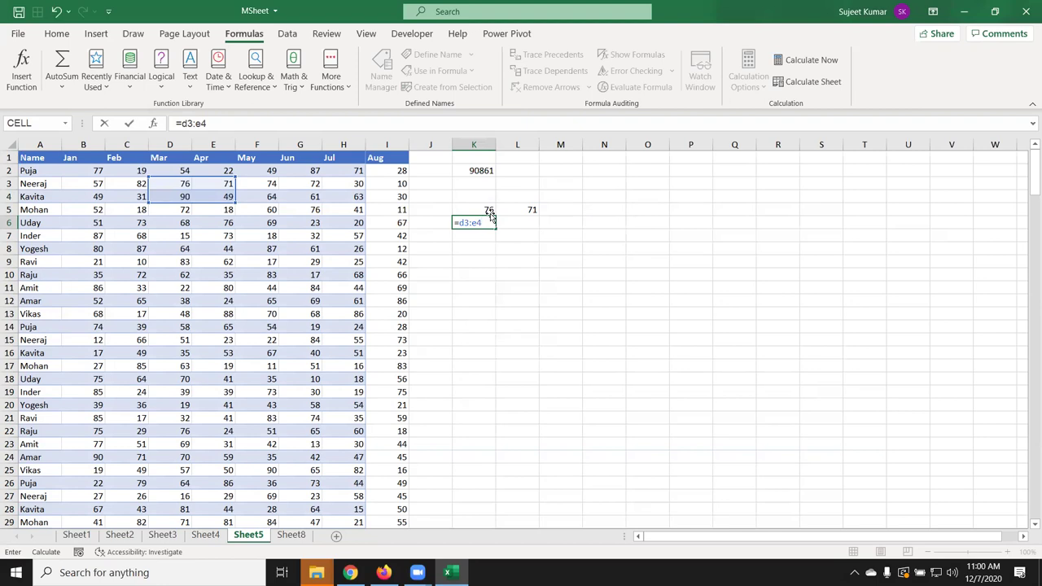
pyautogui.press('BackSpace')
pyautogui.write('3')
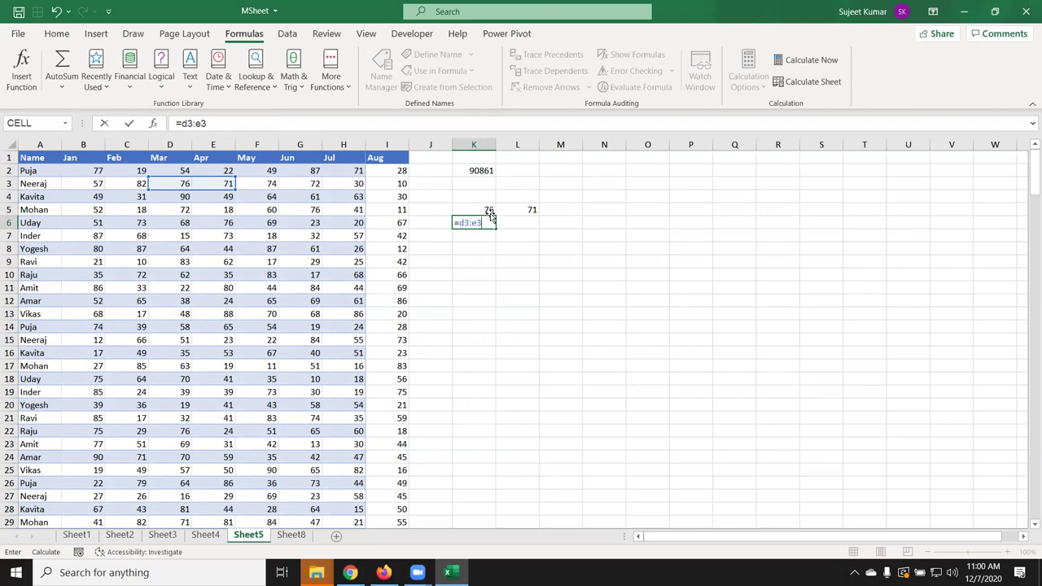
pyautogui.press('Escape')
pyautogui.moveTo(489, 198); pyautogui.dragTo(513, 247)
pyautogui.press('Delete')
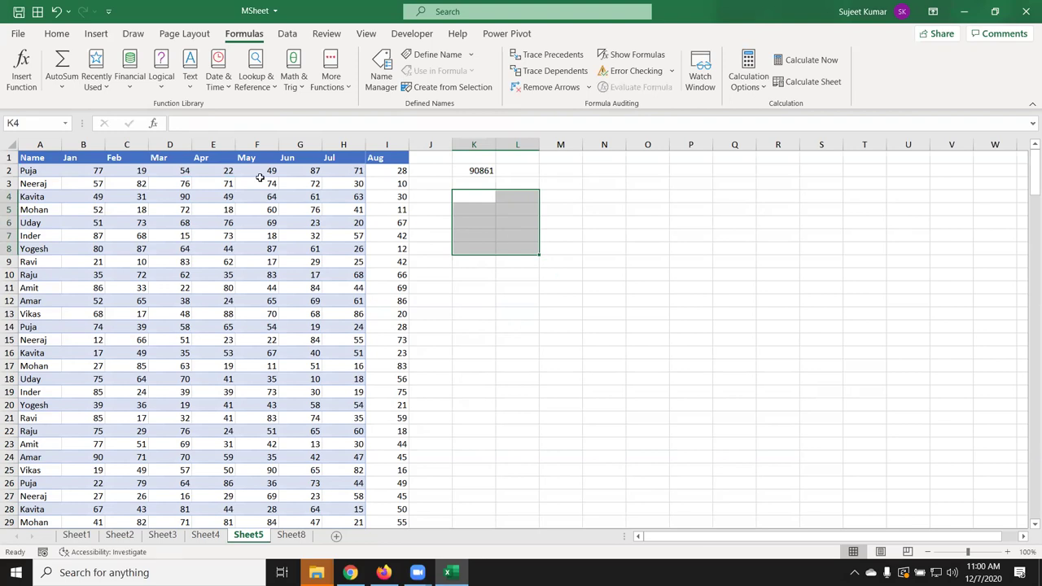
# - Select A1:B3, the Name and Jan entries at the top of the data
pyautogui.moveTo(36, 158)
pyautogui.mouseDown()
pyautogui.moveTo(61, 153)
pyautogui.moveTo(81, 186)
pyautogui.mouseUp()
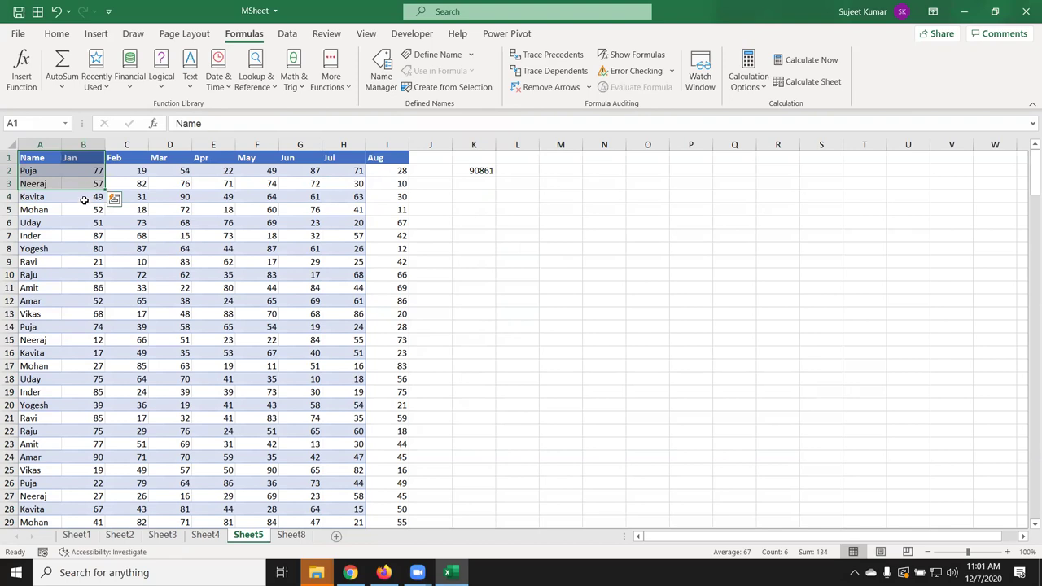
pyautogui.click(35, 160)
pyautogui.moveTo(70, 158); pyautogui.dragTo(81, 183)
# - Enter =A1:B3 in K5 so the headers and two rows spill into K5:L7
pyautogui.click(490, 209)
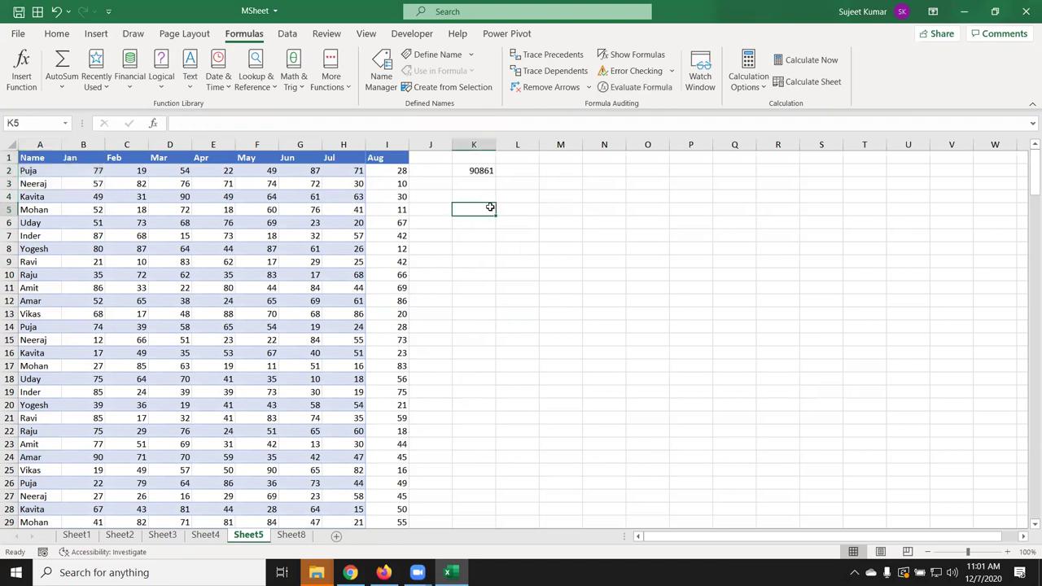
pyautogui.write('=a1:B3')
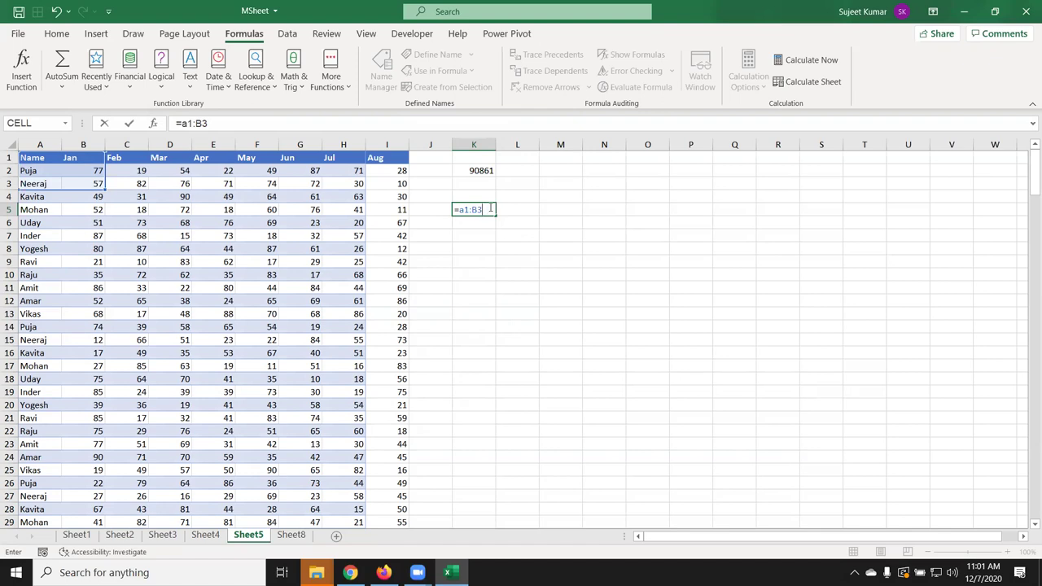
pyautogui.press('Return')
pyautogui.press('Down')
pyautogui.press('Down')
pyautogui.press('Down')
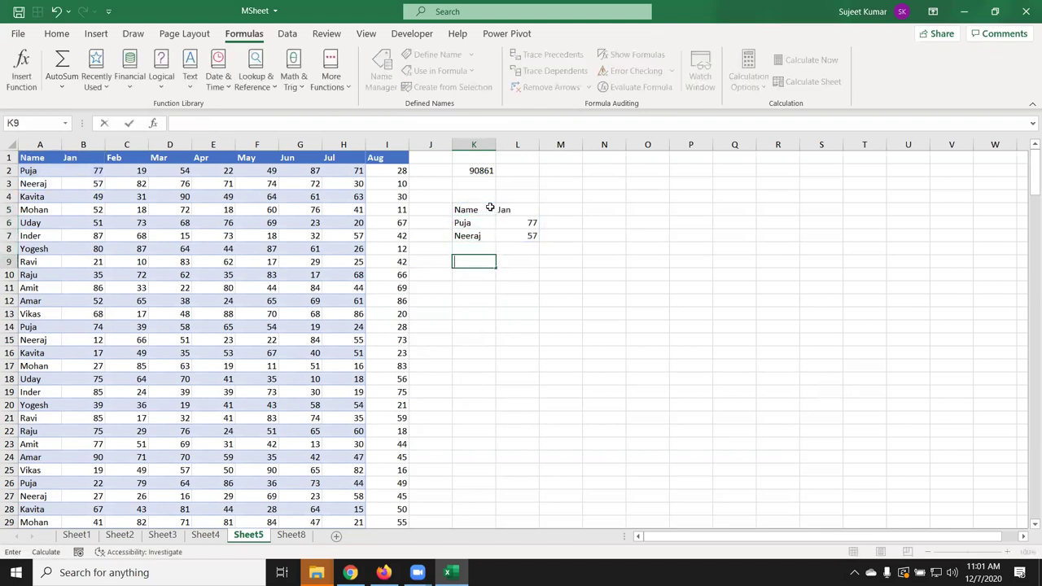
# - Enter =OFFSET(A1,0,0,2,3) in K9 to spill two rows by three columns
pyautogui.write('=off')
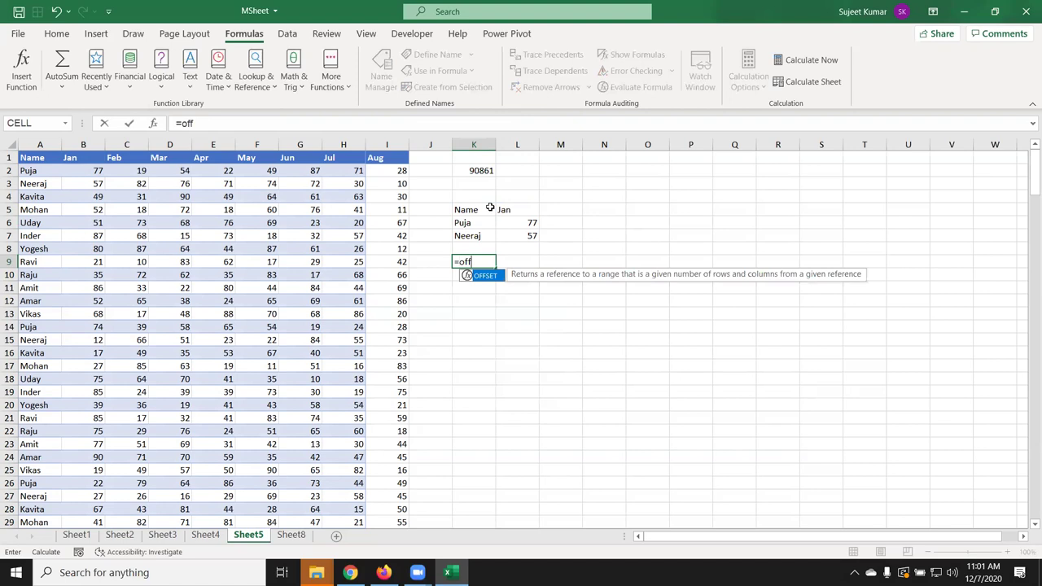
pyautogui.press('Tab')
pyautogui.click(35, 159)
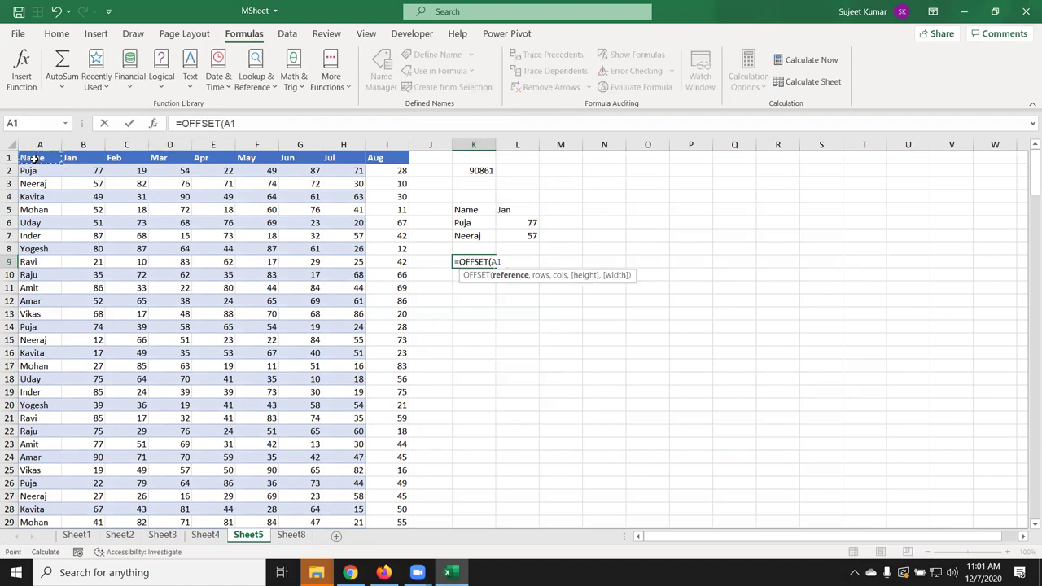
pyautogui.write(',0')
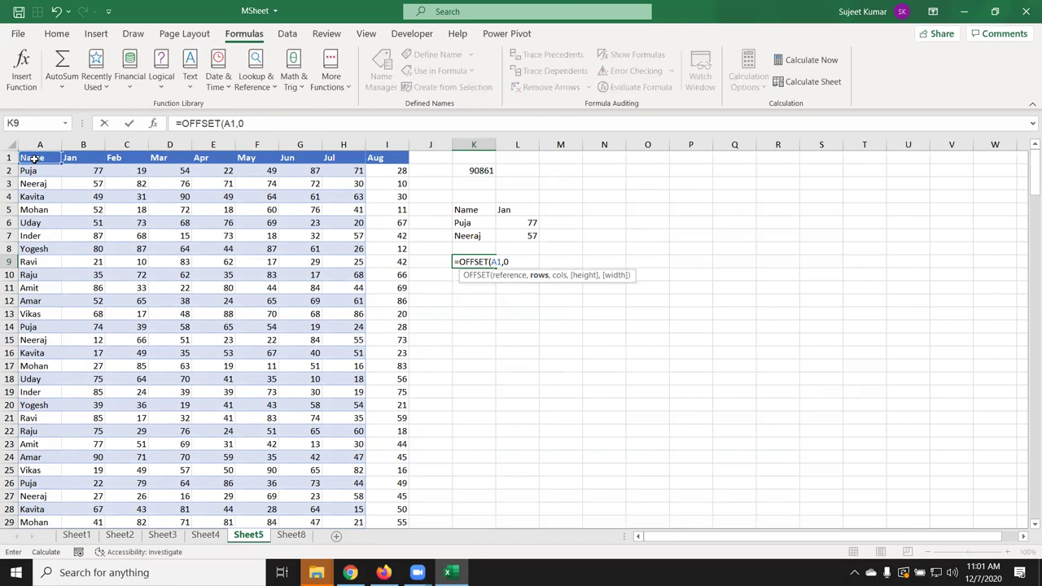
pyautogui.write(',0')
pyautogui.write(',2,3')
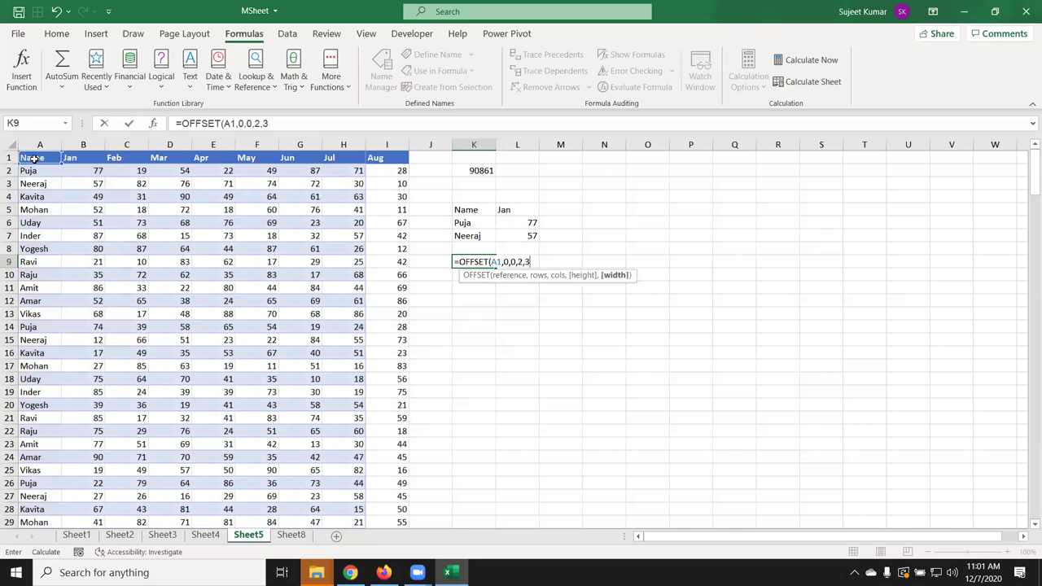
pyautogui.hotkey('ctrl', 'Return')
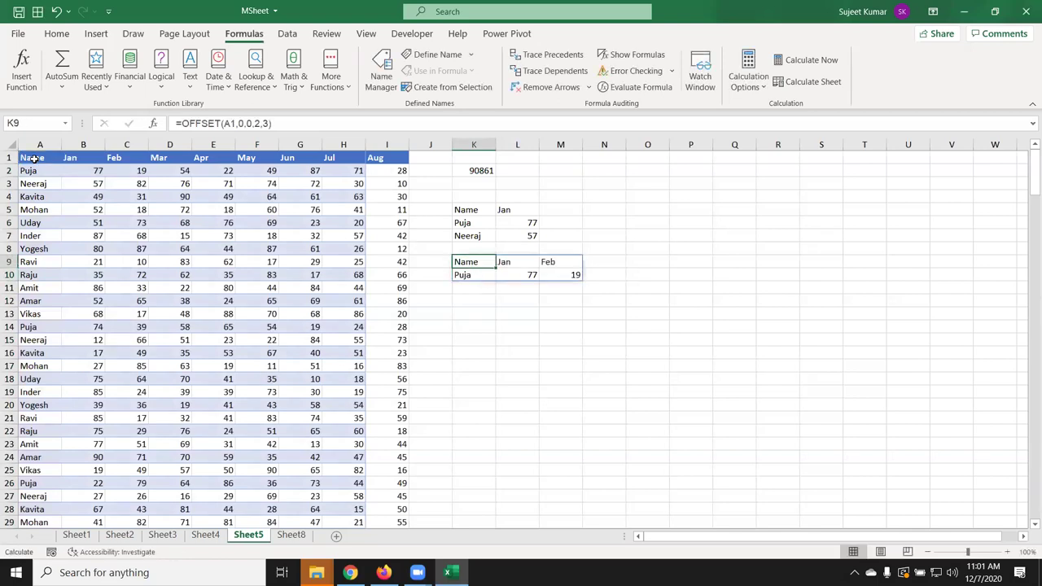
# - Change the OFFSET height from 2 to 3 so the result spills across K9:M11
pyautogui.doubleClick(468, 261)
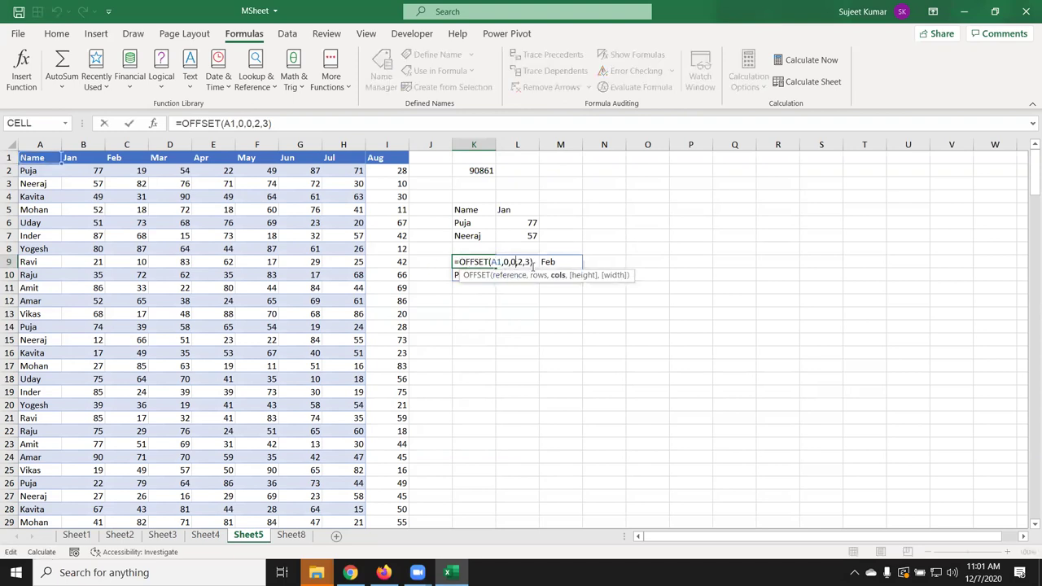
pyautogui.press('BackSpace')
pyautogui.write('3')
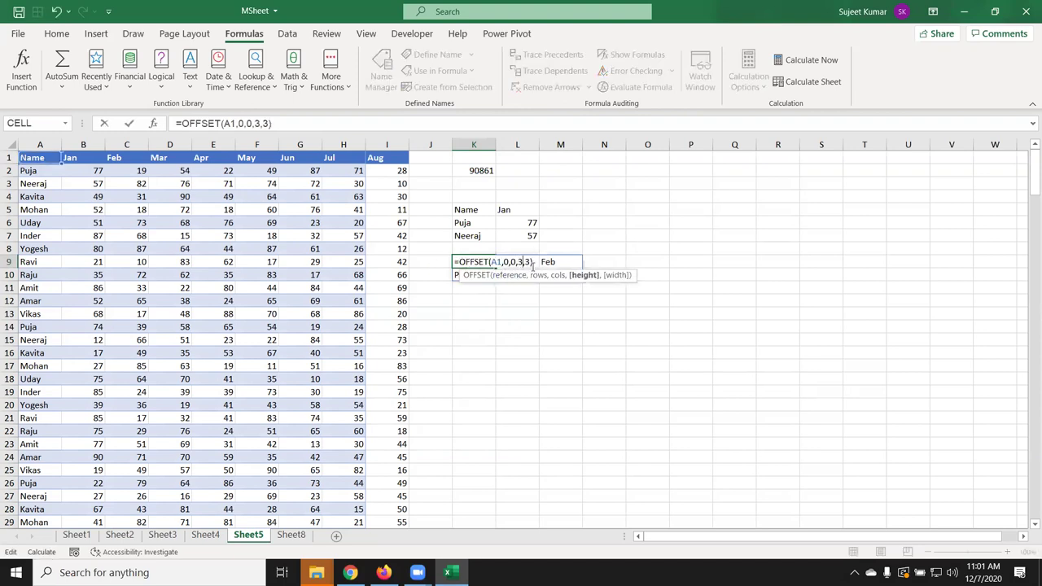
pyautogui.press('Return')
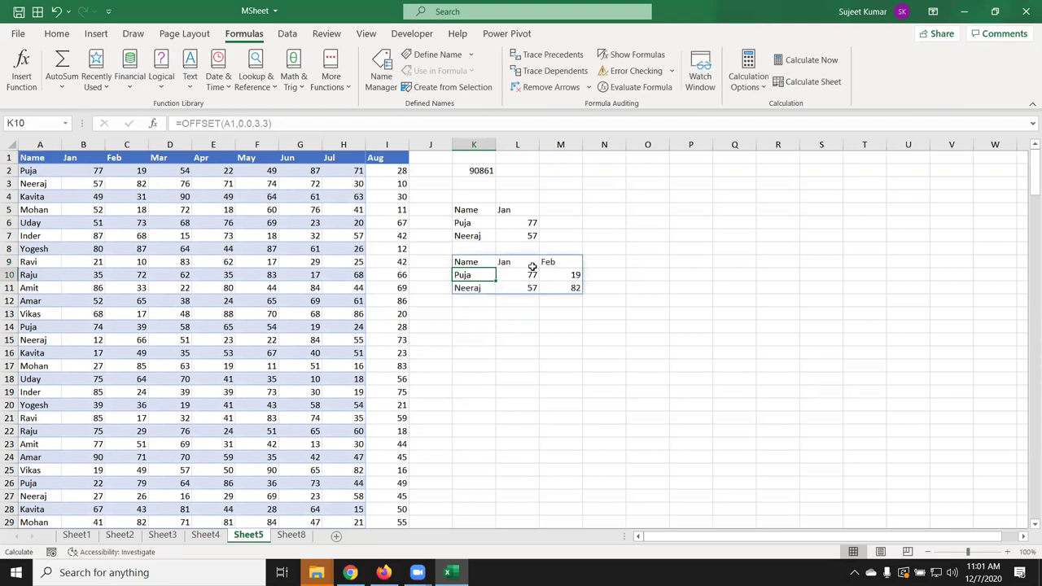
pyautogui.press('Up')
pyautogui.press('Up')
pyautogui.press('Down')
pyautogui.press('Down')
pyautogui.press('Down')
pyautogui.press('Down')
pyautogui.press('Up')
pyautogui.press('Up')
pyautogui.press('Up')
pyautogui.press('Up')
pyautogui.press('Up')
pyautogui.press('Up')
pyautogui.press('Up')
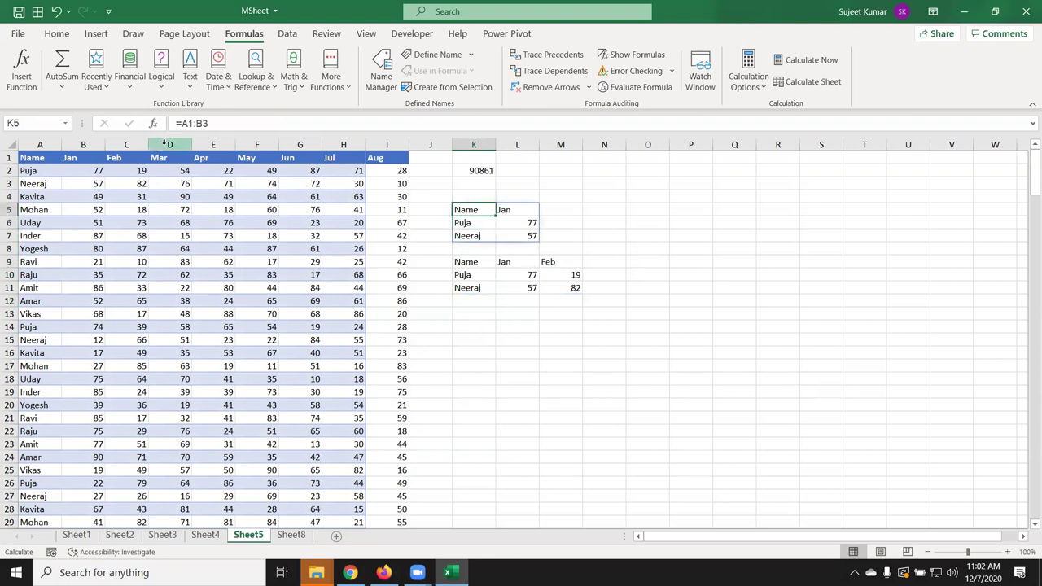
# - Inspect K5's formula without changing it and select an empty cell
pyautogui.press('F2')
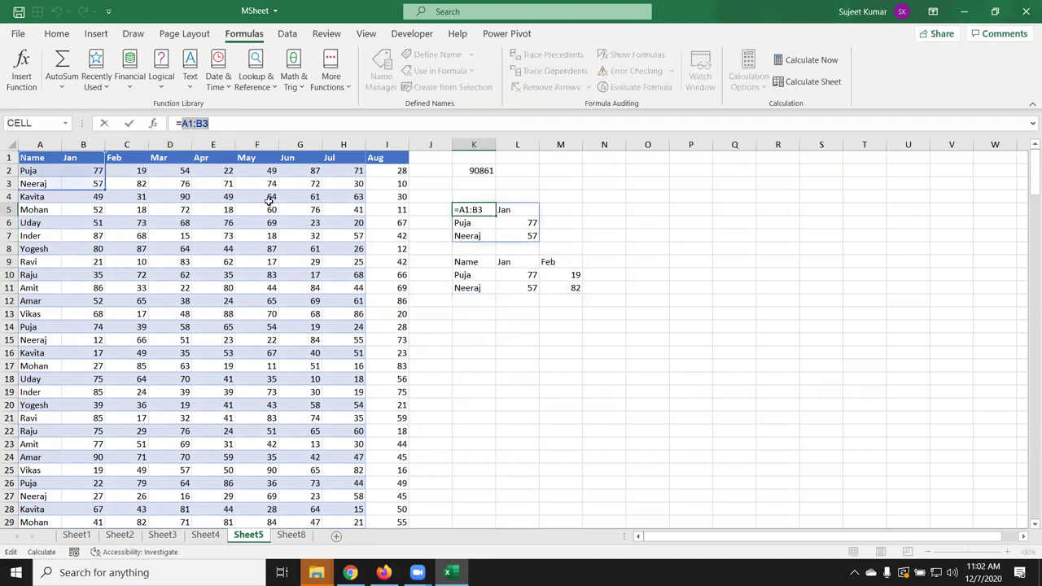
pyautogui.press('Escape')
pyautogui.click(649, 195)
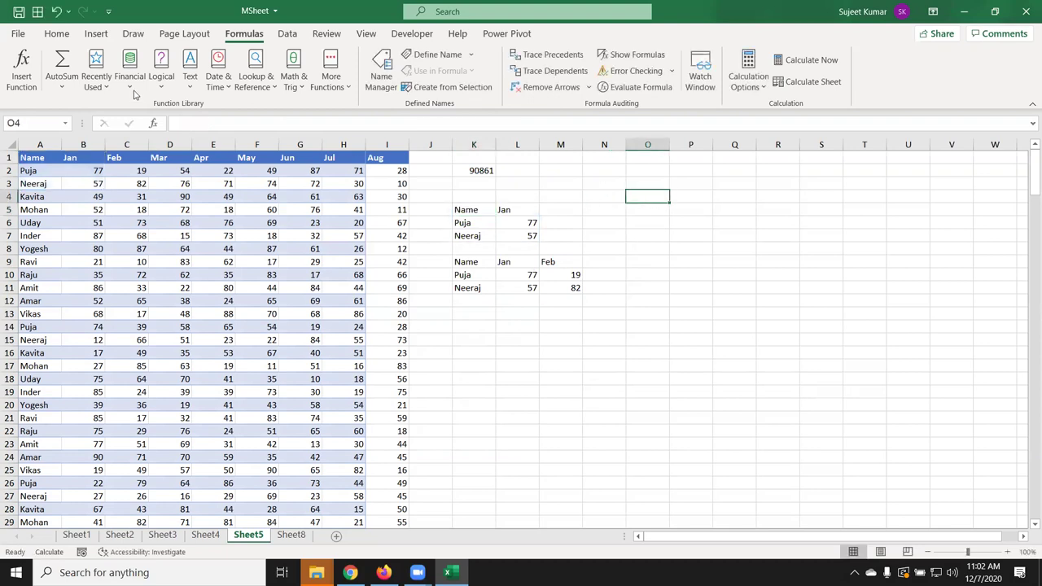
# - Start a PivotTable, trying 'a1:d3' and 'off' as the source range, then clearing the field
pyautogui.click(96, 33)
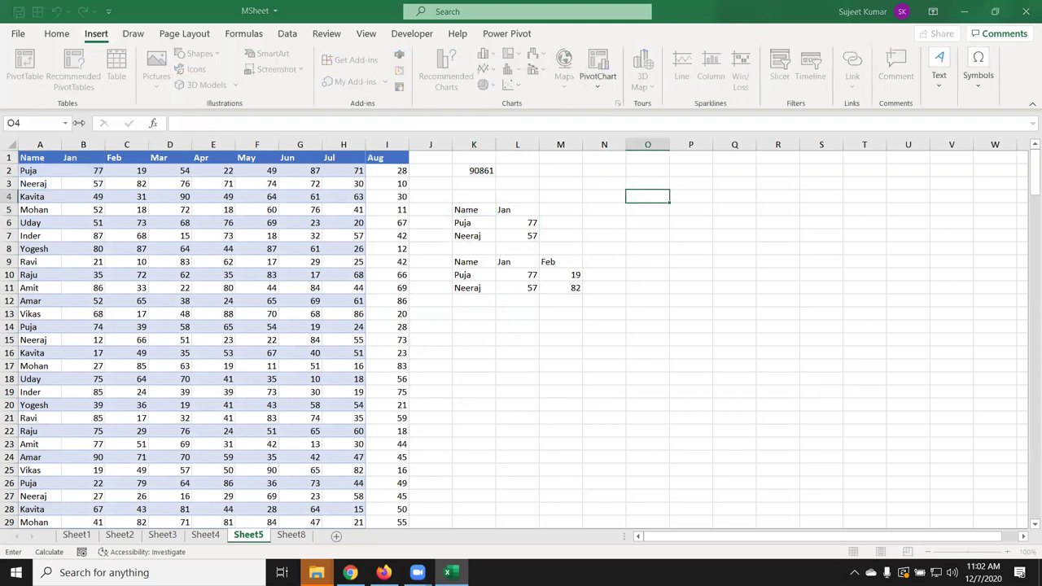
pyautogui.write('a1:d3')
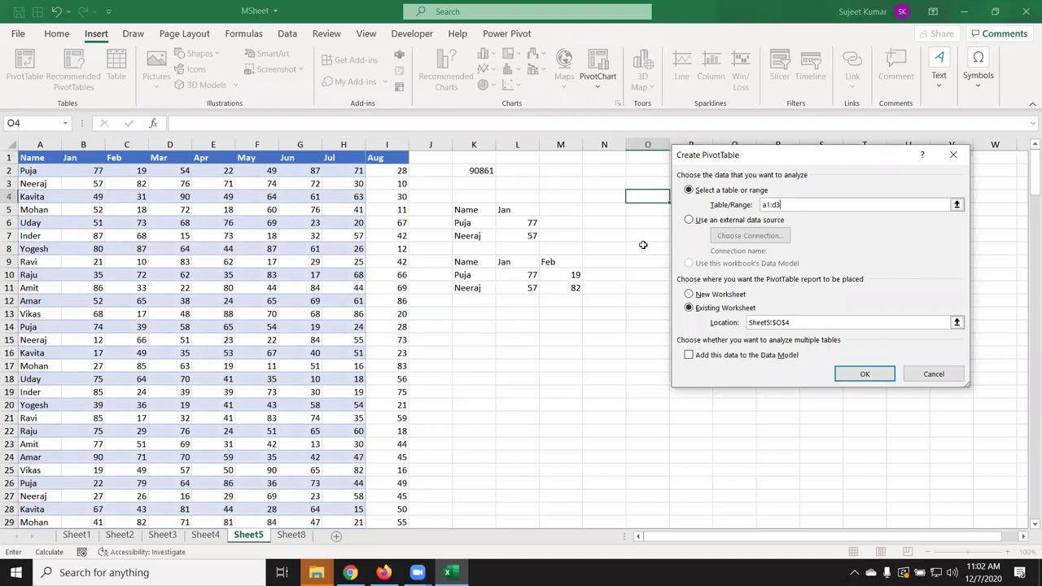
pyautogui.press('BackSpace')
pyautogui.press('BackSpace')
pyautogui.press('BackSpace')
pyautogui.press('BackSpace')
pyautogui.press('BackSpace')
pyautogui.write('off')
pyautogui.press('BackSpace')
pyautogui.press('BackSpace')
pyautogui.press('BackSpace')
pyautogui.press('BackSpace')
# - Cancel the pivot setup and switch K2's A1 and A:A references to $A$1 and $A:$A with F4
pyautogui.press('Escape')
pyautogui.click(472, 170)
pyautogui.doubleClick(473, 170)
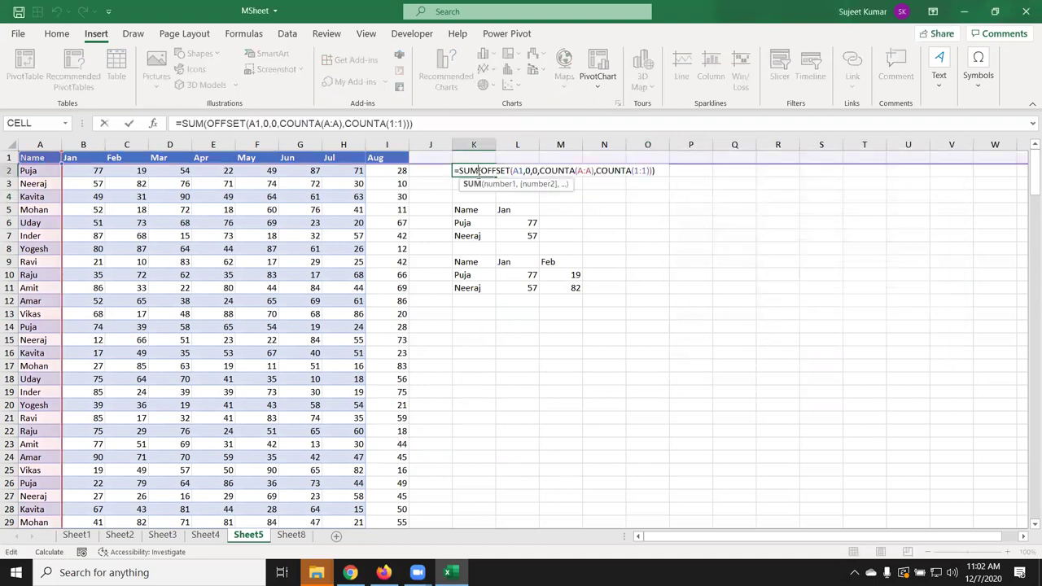
pyautogui.doubleClick(521, 171)
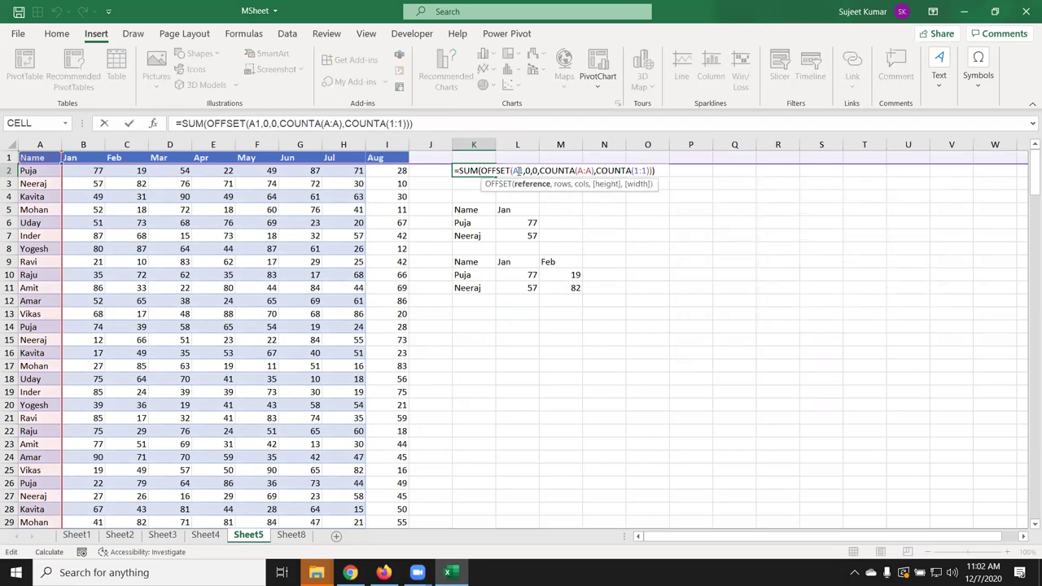
pyautogui.press('F4')
pyautogui.doubleClick(595, 171)
pyautogui.press('F4')
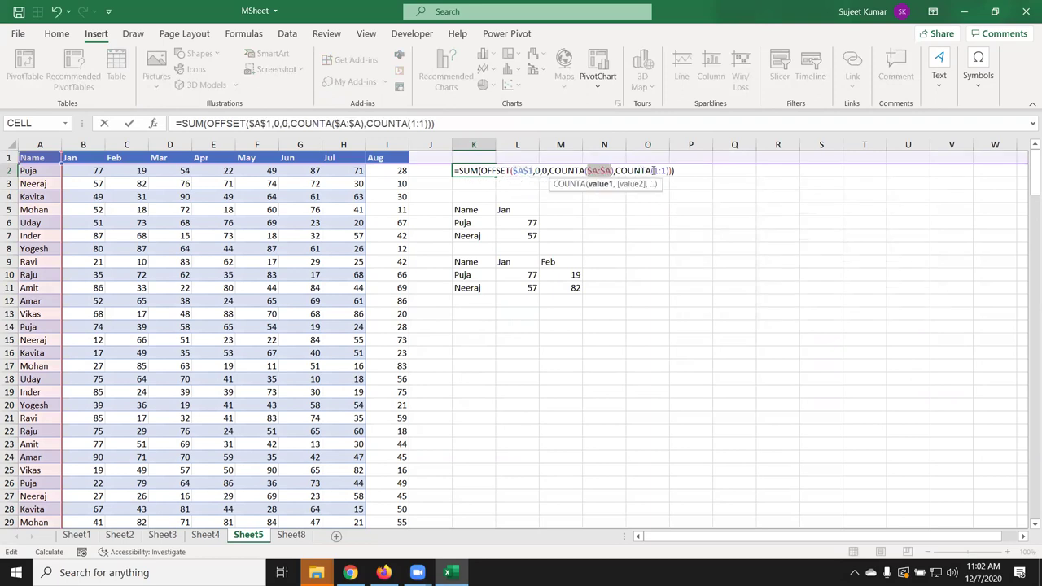
pyautogui.click(655, 171)
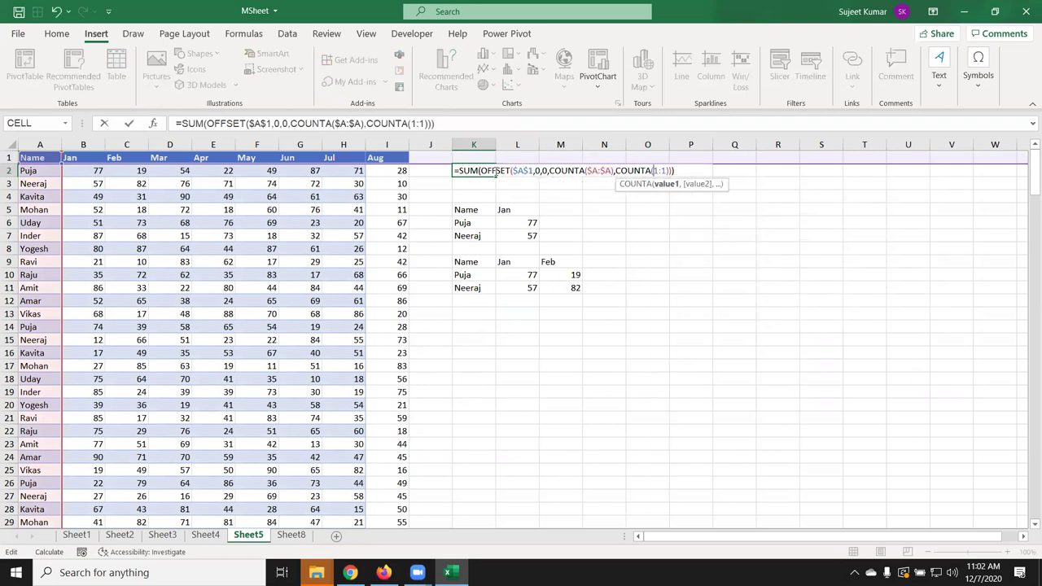
pyautogui.moveTo(479, 171); pyautogui.dragTo(737, 180)
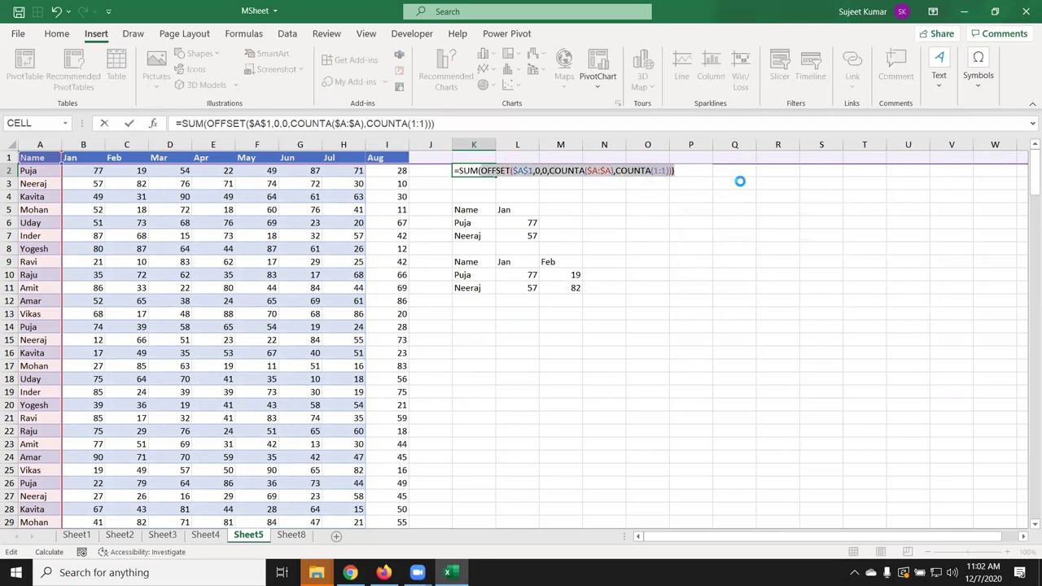
pyautogui.press('Return')
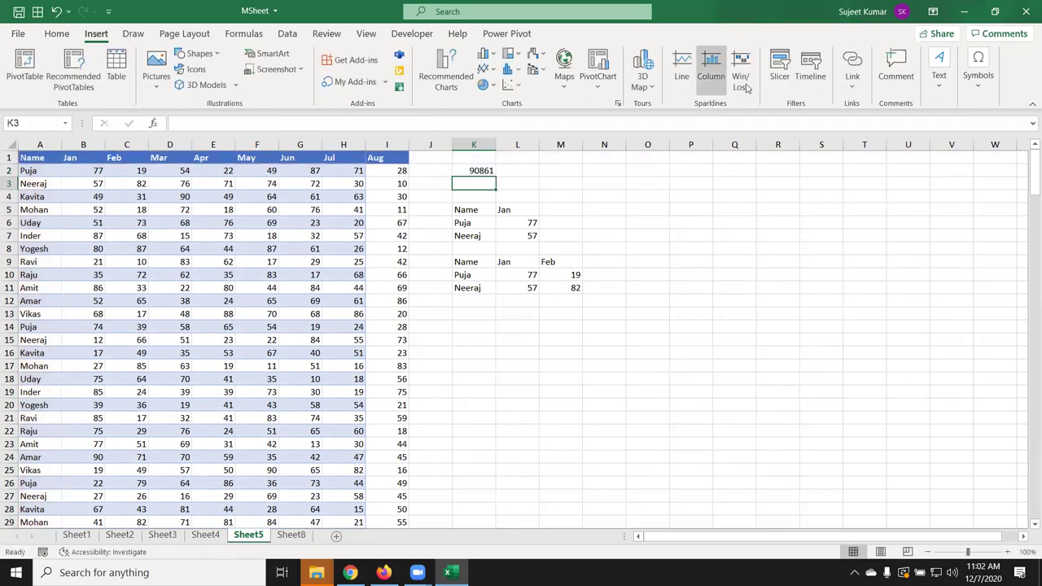
# - Define the name DT as =OFFSET($A$1,0,0,COUNTA($A:$A),COUNTA(1:1)) using the pasted expression
pyautogui.click(243, 34)
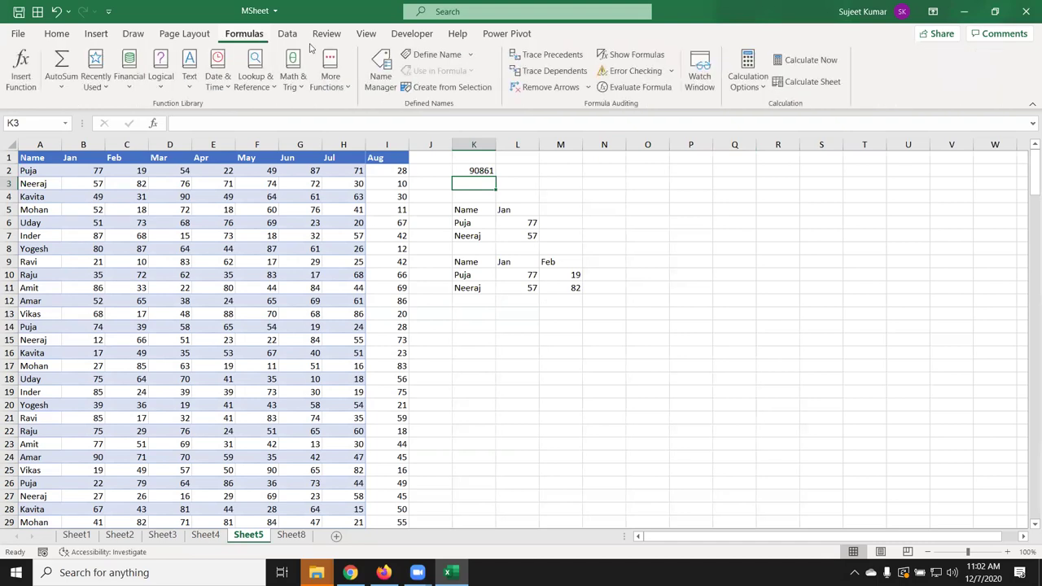
pyautogui.click(432, 54)
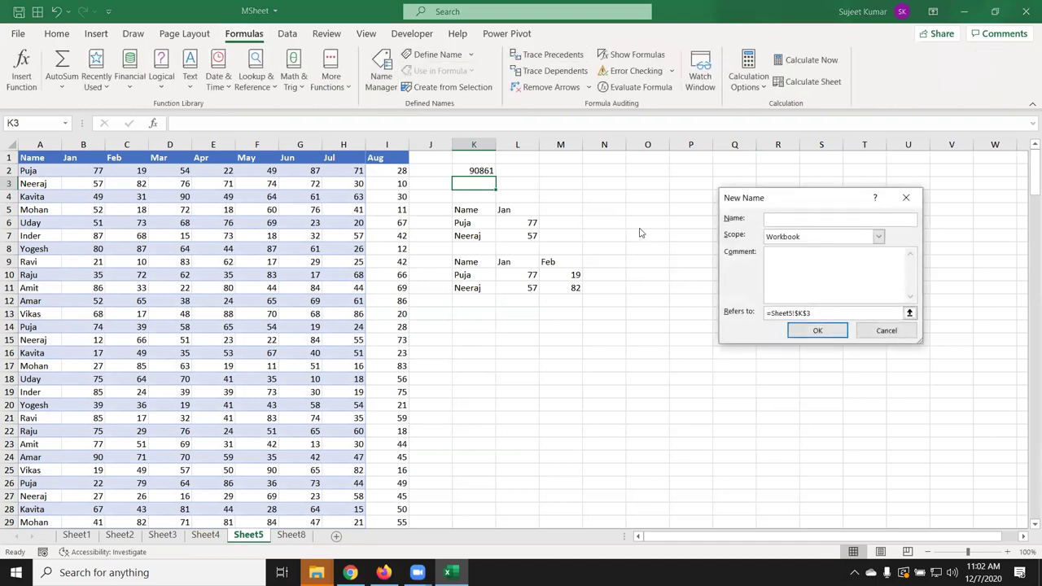
pyautogui.write('DT')
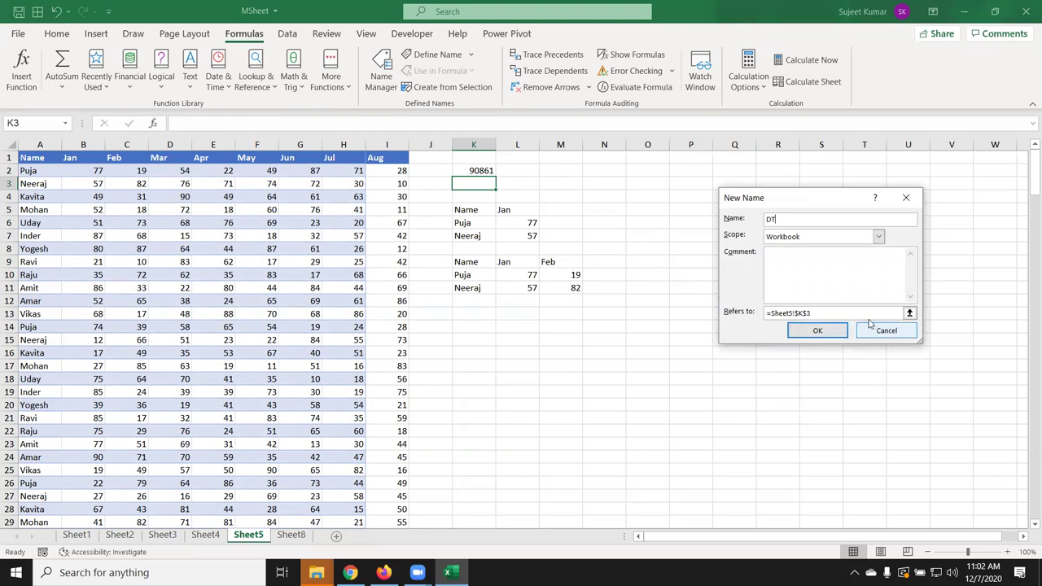
pyautogui.moveTo(896, 313); pyautogui.dragTo(721, 312)
pyautogui.write('=')
pyautogui.hotkey('ctrl', 'v')
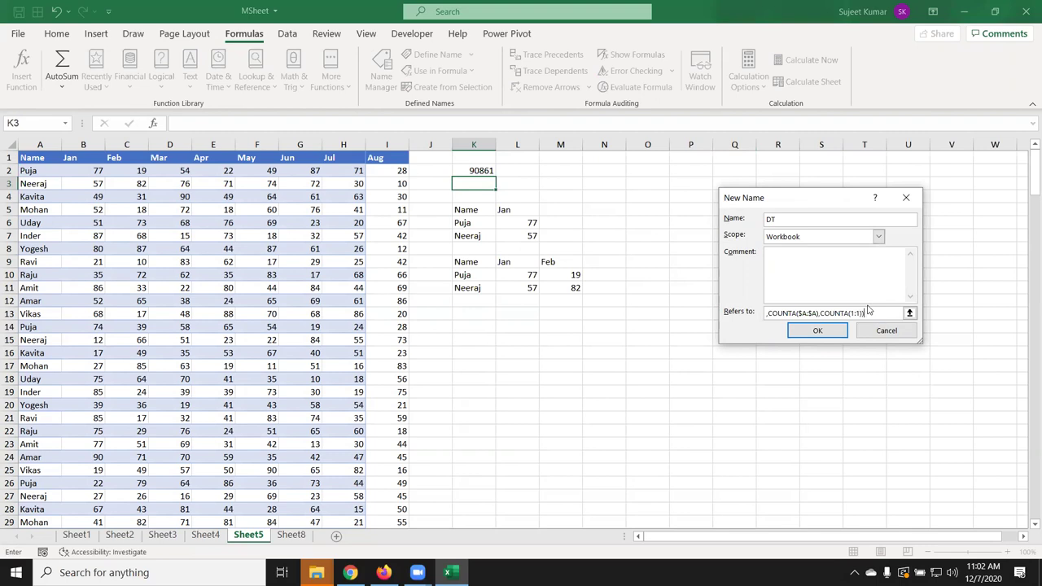
pyautogui.moveTo(868, 312); pyautogui.dragTo(520, 350)
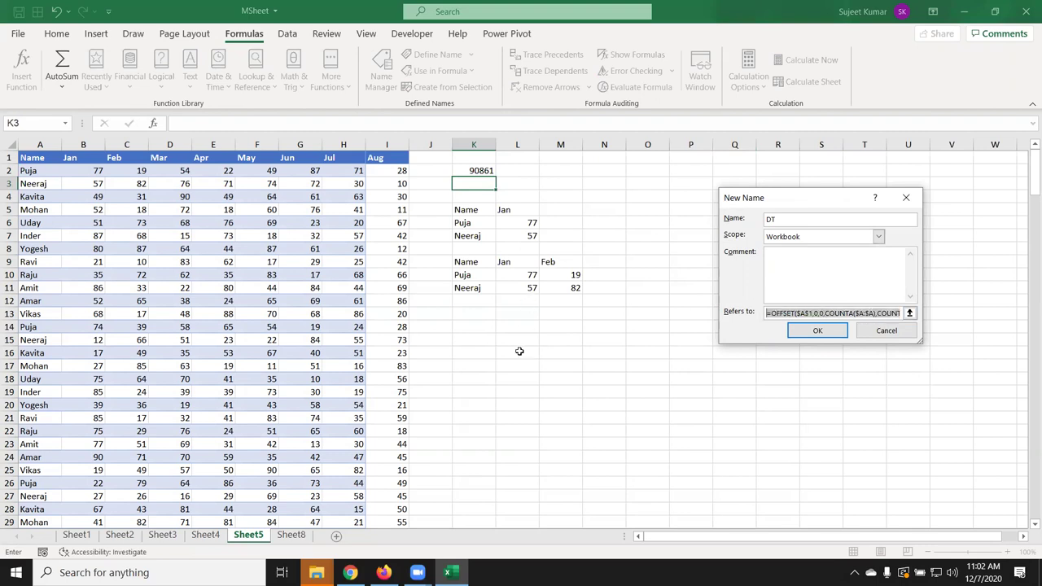
pyautogui.click(817, 331)
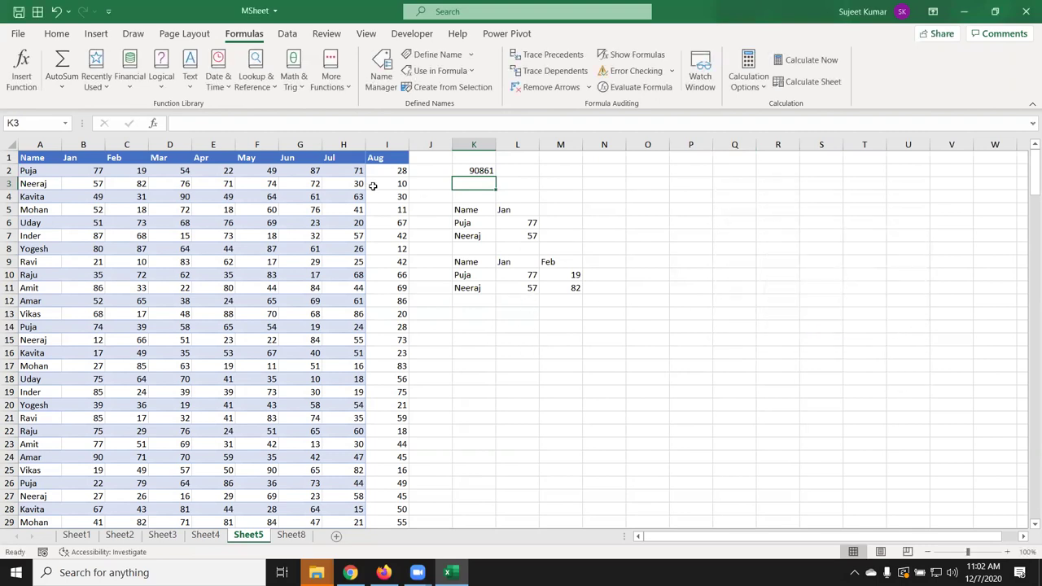
# - Add a new blank worksheet, Sheet9, after Sheet8
pyautogui.click(306, 537)
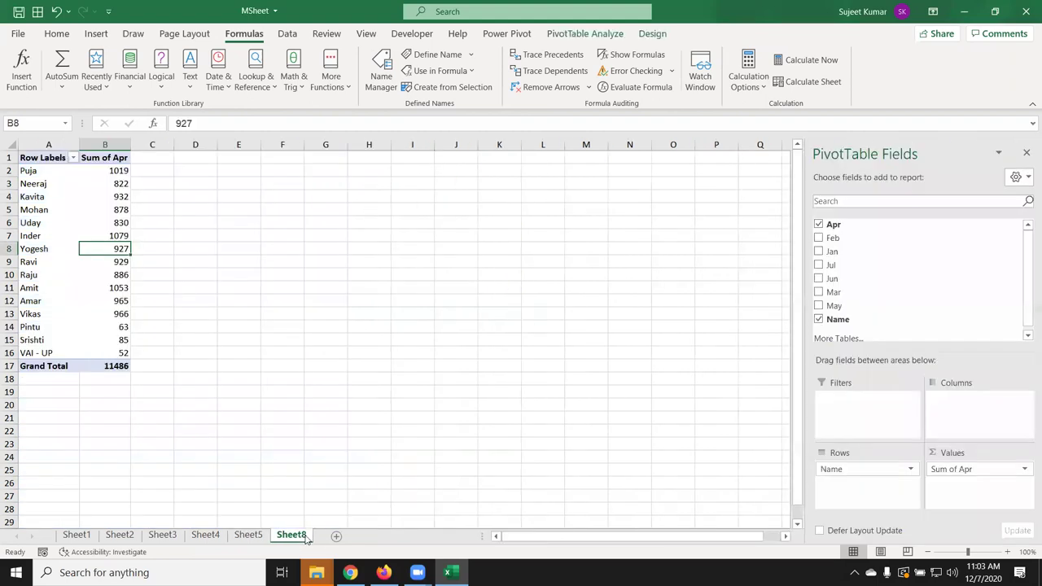
pyautogui.click(336, 536)
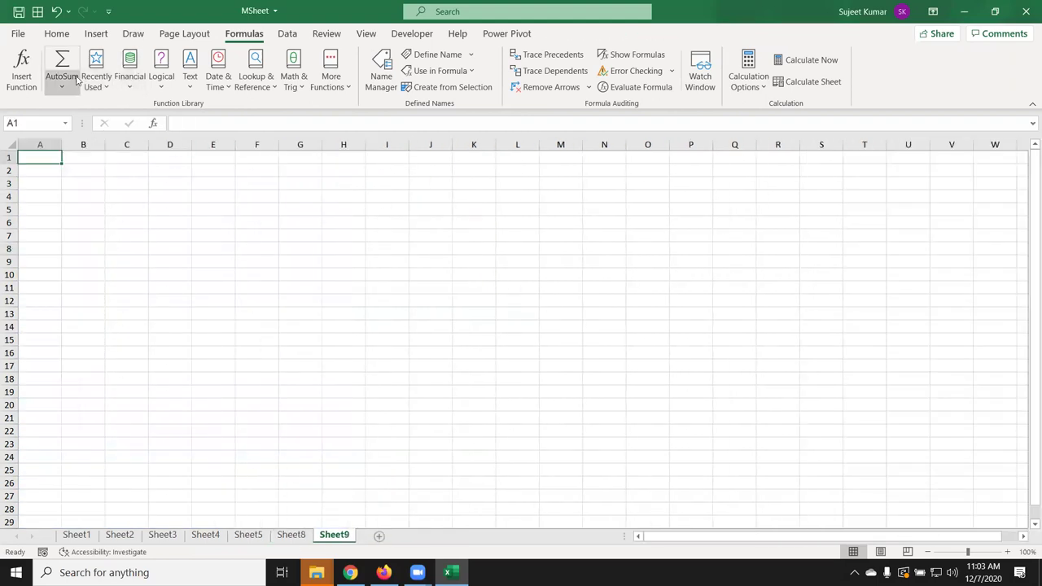
pyautogui.click(60, 36)
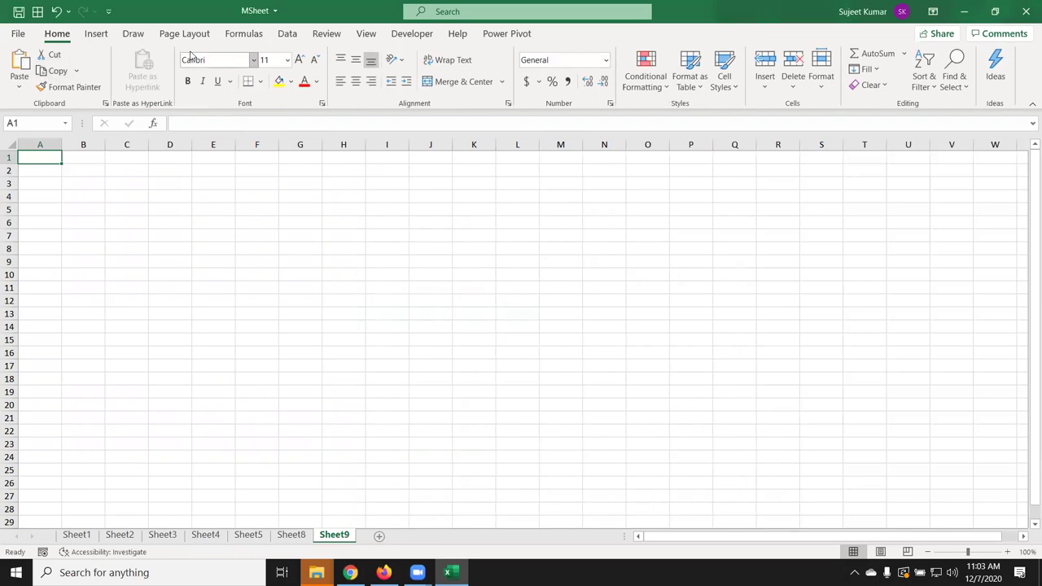
# - Try building a pivot table from '=dt' and 'dt'; both are rejected as invalid, so cancel
pyautogui.click(96, 34)
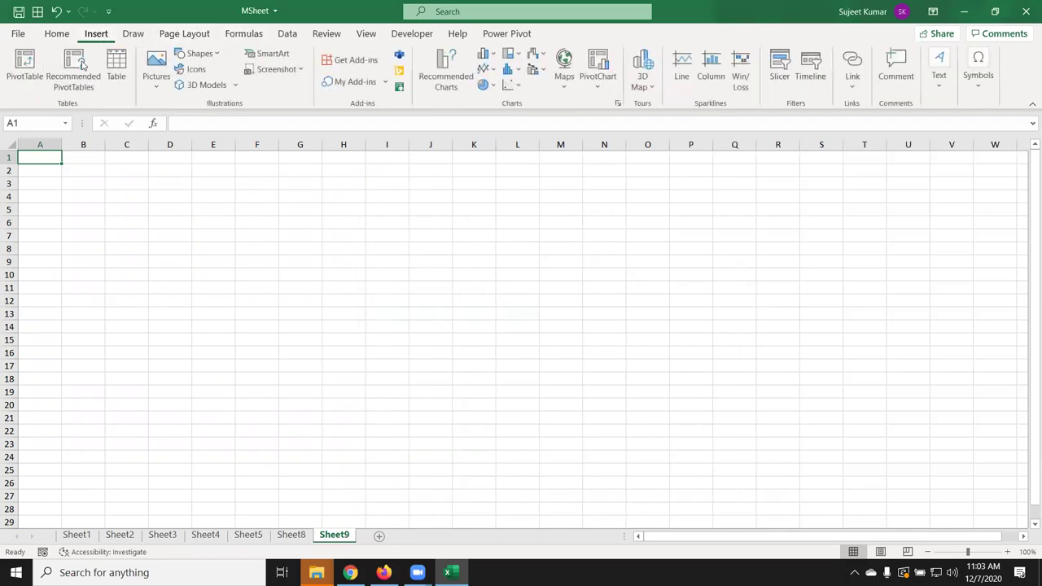
pyautogui.click(24, 66)
pyautogui.write('=dt')
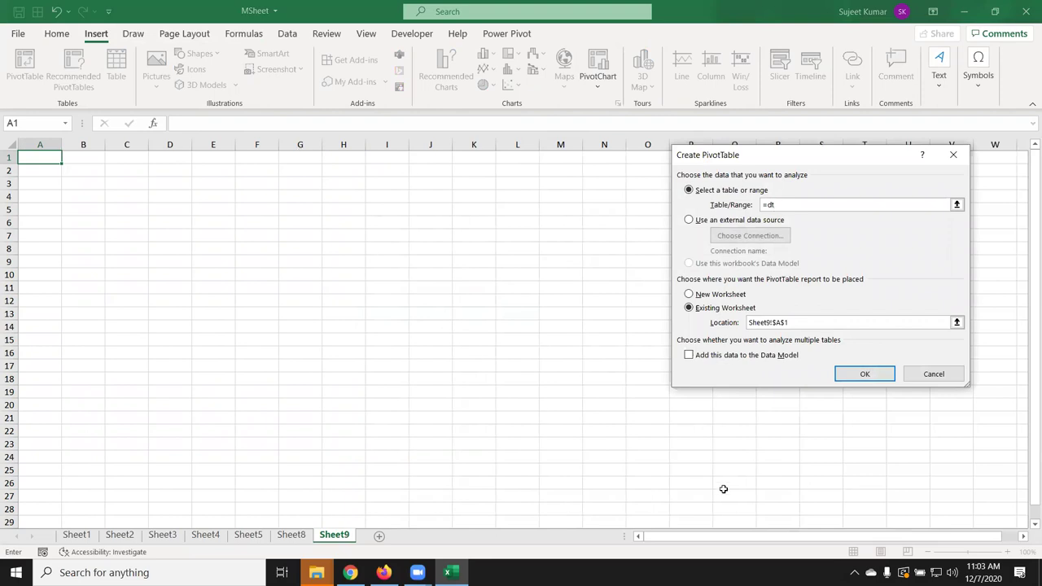
pyautogui.click(847, 376)
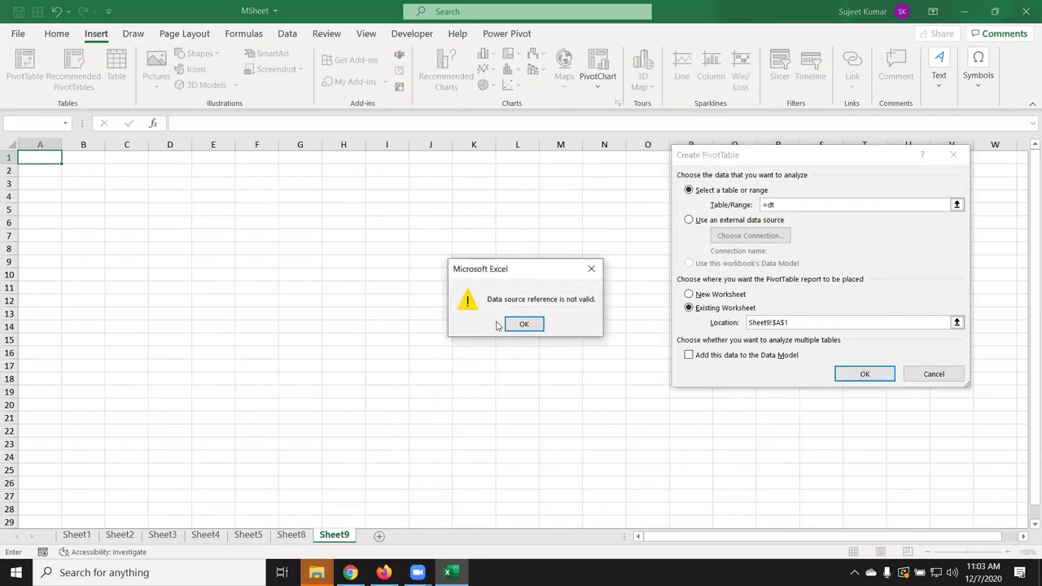
pyautogui.click(526, 325)
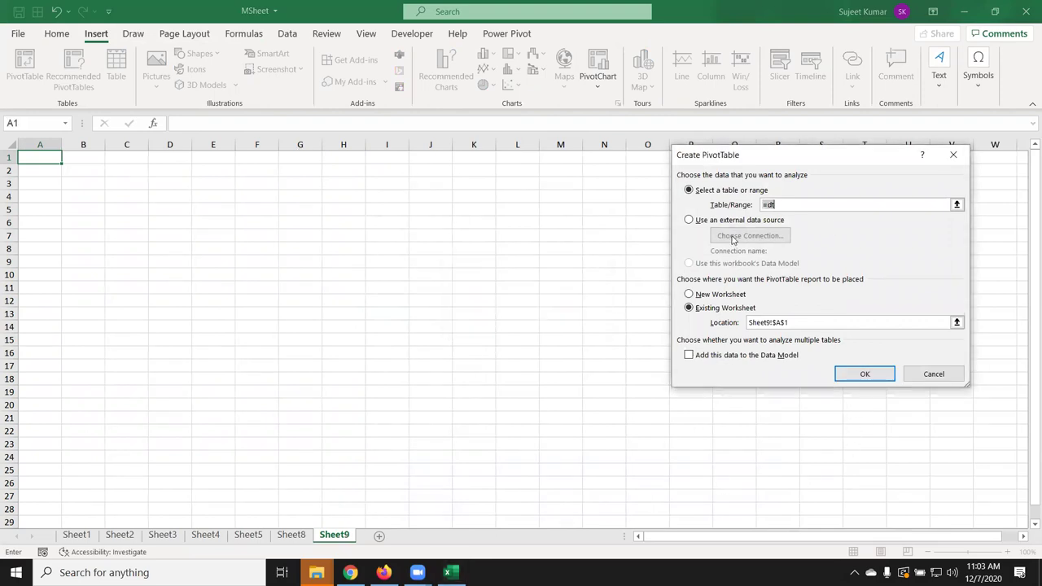
pyautogui.write('dt')
pyautogui.click(855, 377)
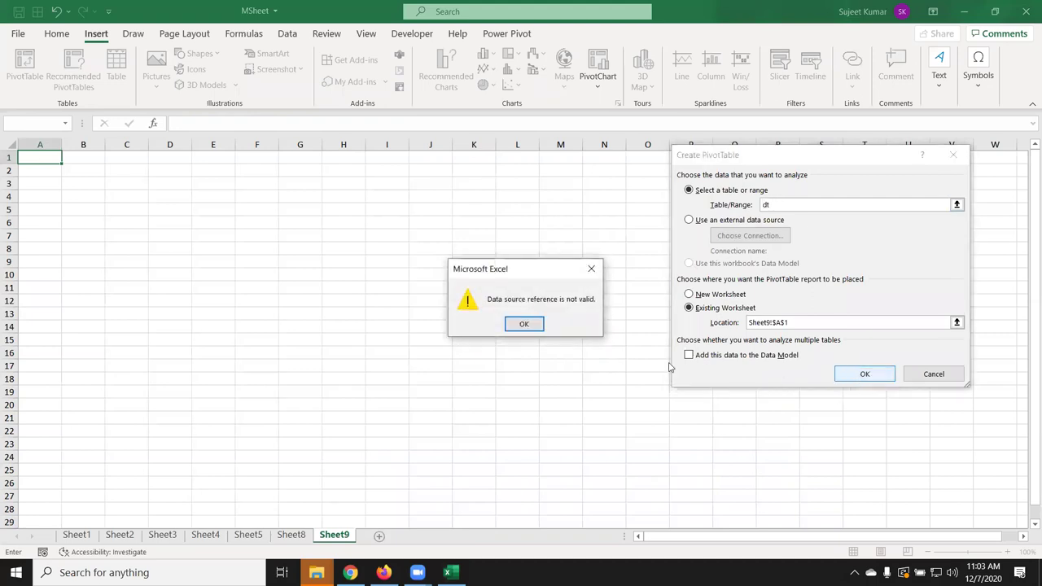
pyautogui.click(526, 324)
pyautogui.press('BackSpace')
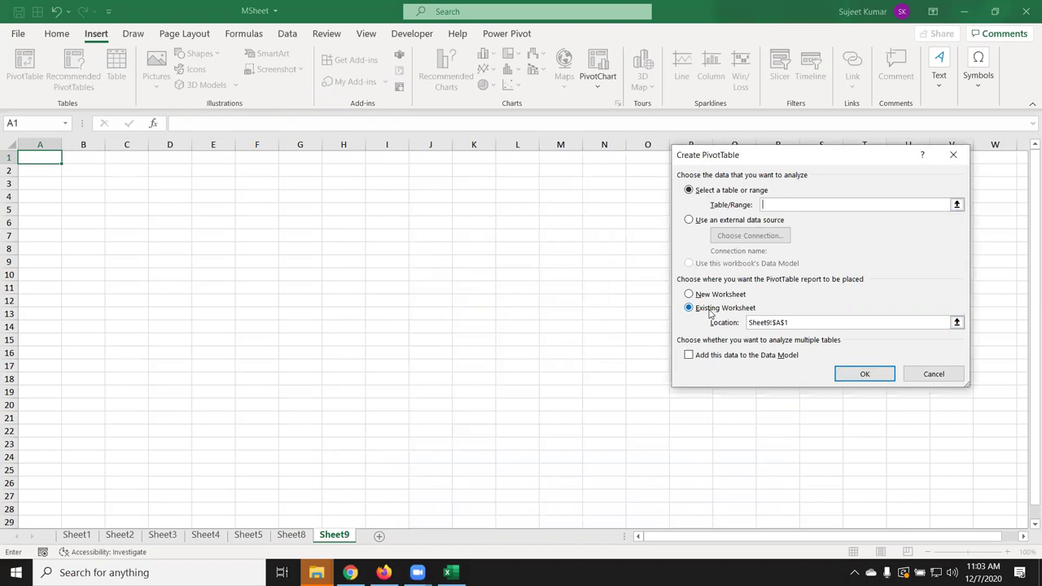
pyautogui.press('Escape')
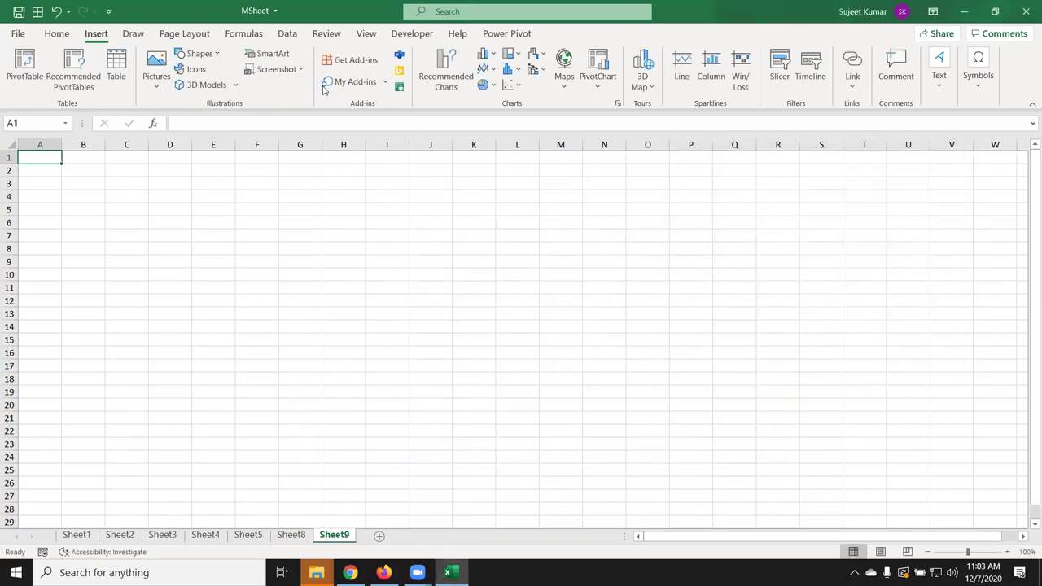
pyautogui.click(236, 34)
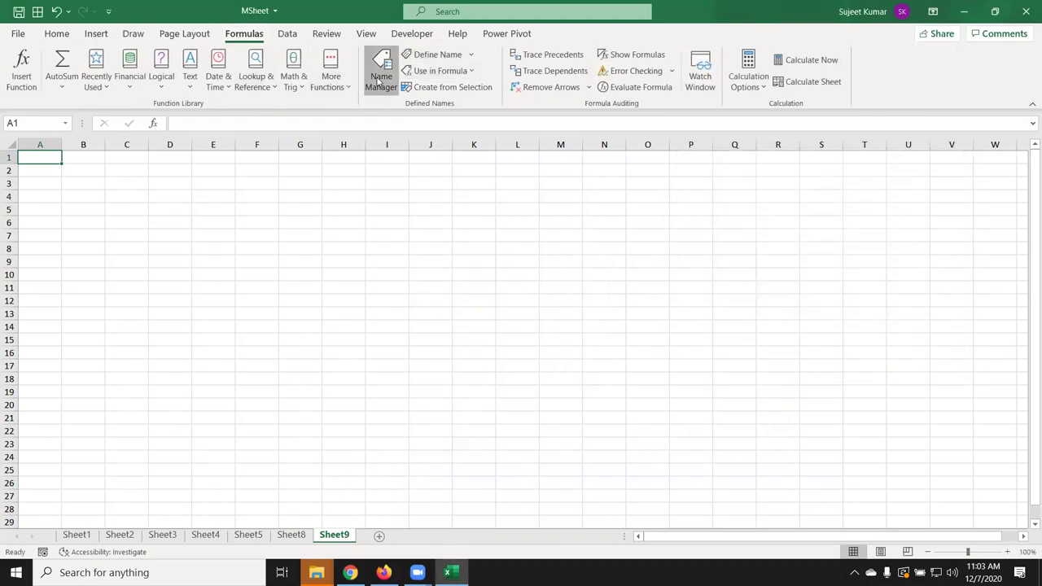
# - In Name Manager, edit DT to =OFFSET(Sheet5!$A$1,0,0,COUNTA(Sheet5!$A:$A),COUNTA(Sheet5!$1:$1))
pyautogui.click(381, 72)
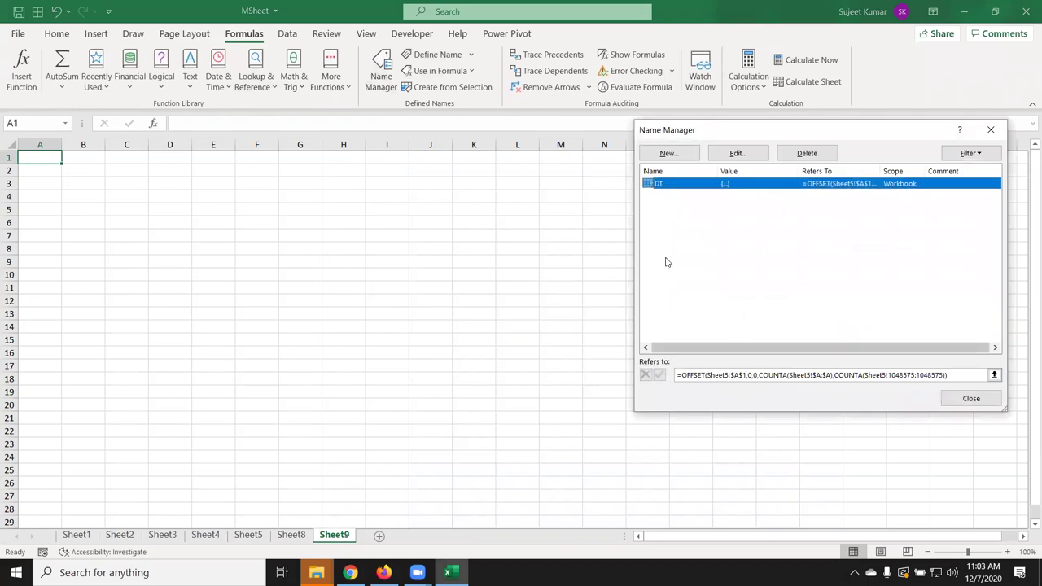
pyautogui.click(669, 376)
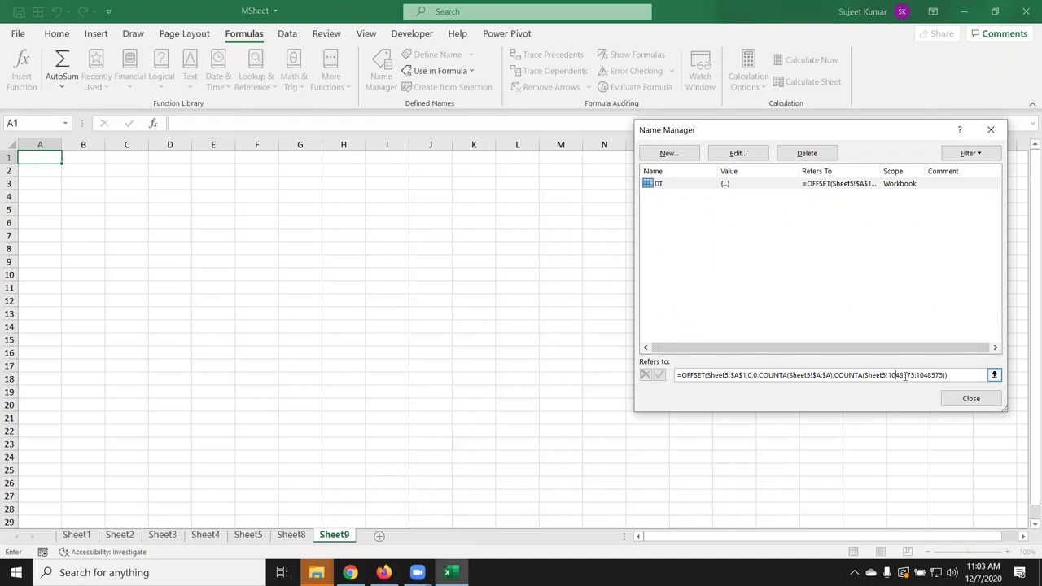
pyautogui.press('Left')
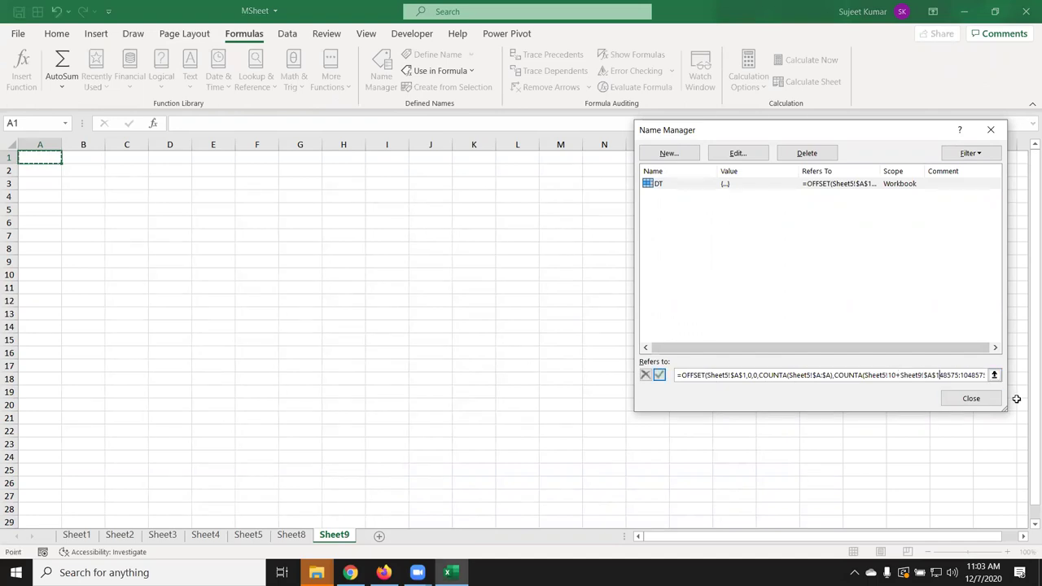
pyautogui.press('BackSpace')
pyautogui.press('BackSpace')
pyautogui.press('BackSpace')
pyautogui.press('BackSpace')
pyautogui.press('BackSpace')
pyautogui.press('BackSpace')
pyautogui.press('BackSpace')
pyautogui.press('BackSpace')
pyautogui.press('BackSpace')
pyautogui.press('BackSpace')
pyautogui.press('BackSpace')
pyautogui.press('BackSpace')
pyautogui.press('BackSpace')
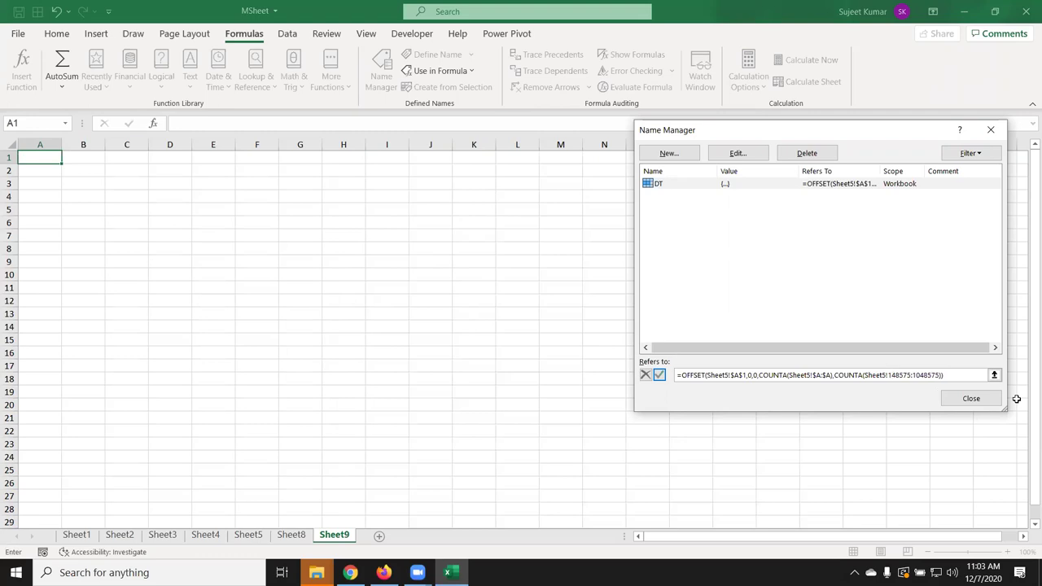
pyautogui.press('Delete')
pyautogui.press('Delete')
pyautogui.press('Delete')
pyautogui.press('Delete')
pyautogui.press('Delete')
pyautogui.press('Delete')
pyautogui.press('Delete')
pyautogui.press('Delete')
pyautogui.press('Delete')
pyautogui.click(661, 376)
pyautogui.click(731, 376)
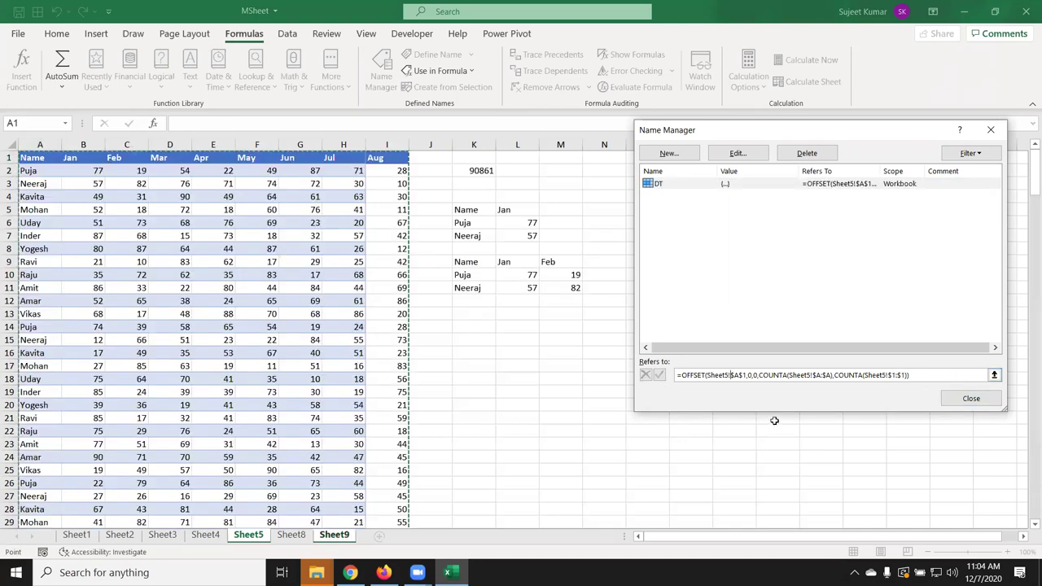
pyautogui.click(971, 398)
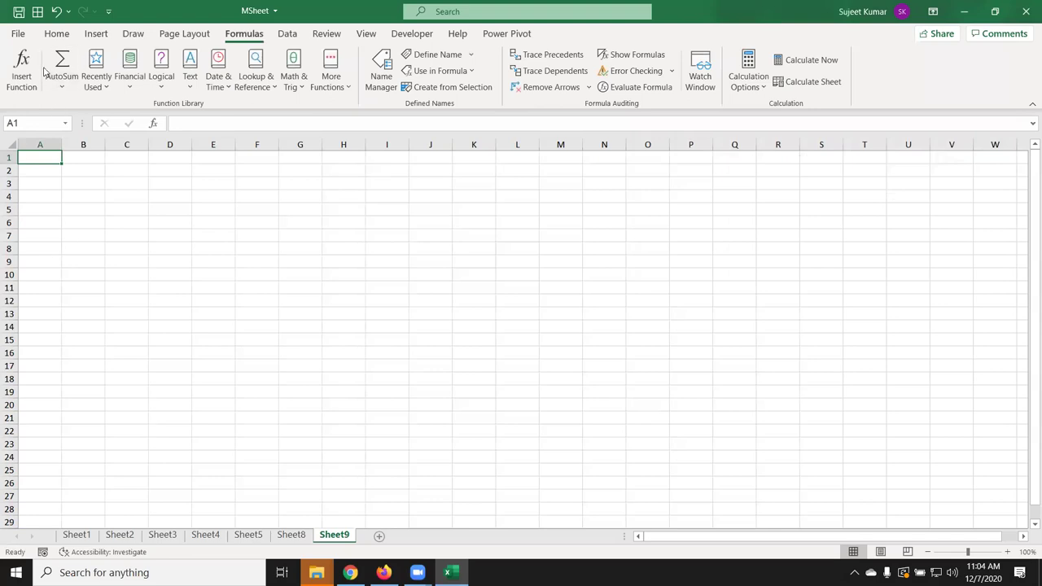
# - Create a pivot table from DT with Name in Rows and Sum of Jan in Values
pyautogui.click(96, 34)
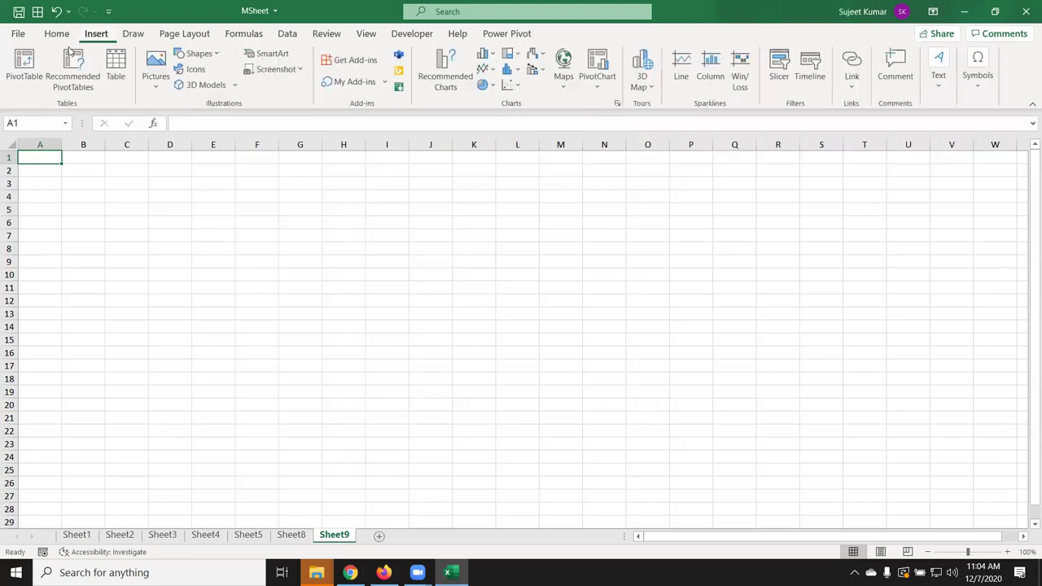
pyautogui.click(24, 69)
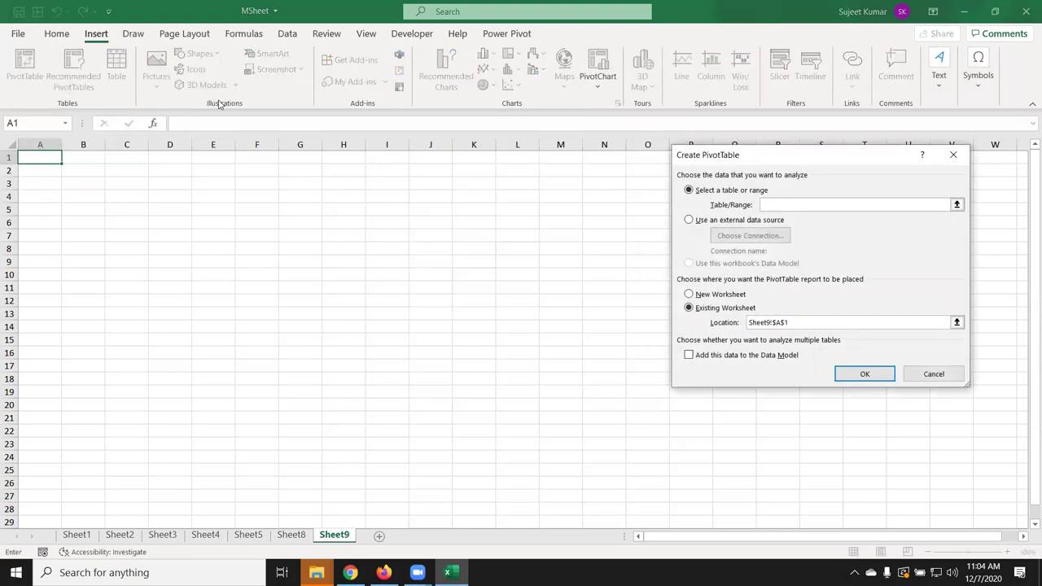
pyautogui.write('DT')
pyautogui.click(865, 376)
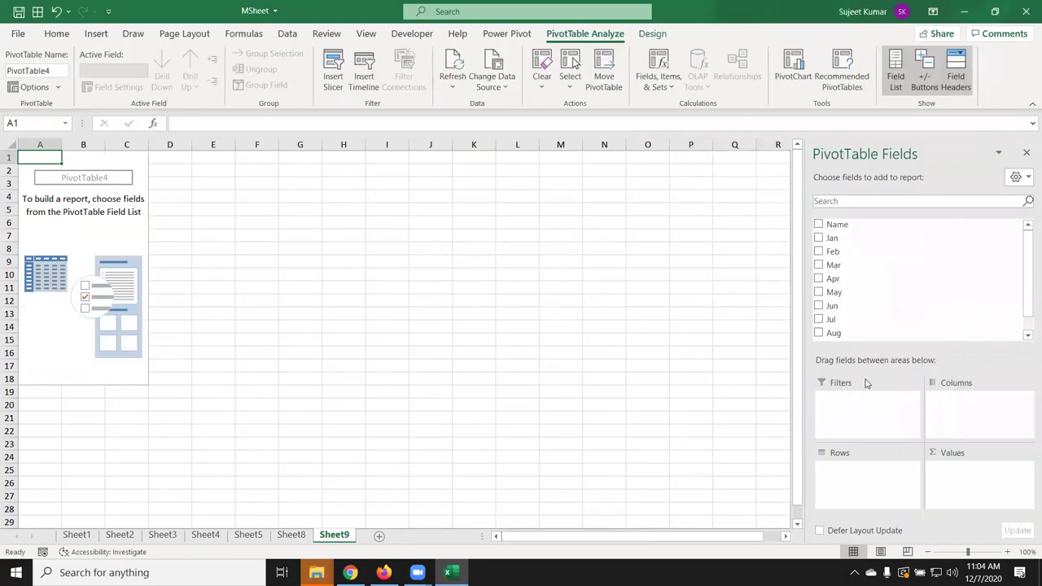
pyautogui.moveTo(839, 225); pyautogui.dragTo(876, 494)
pyautogui.moveTo(832, 238); pyautogui.dragTo(942, 477)
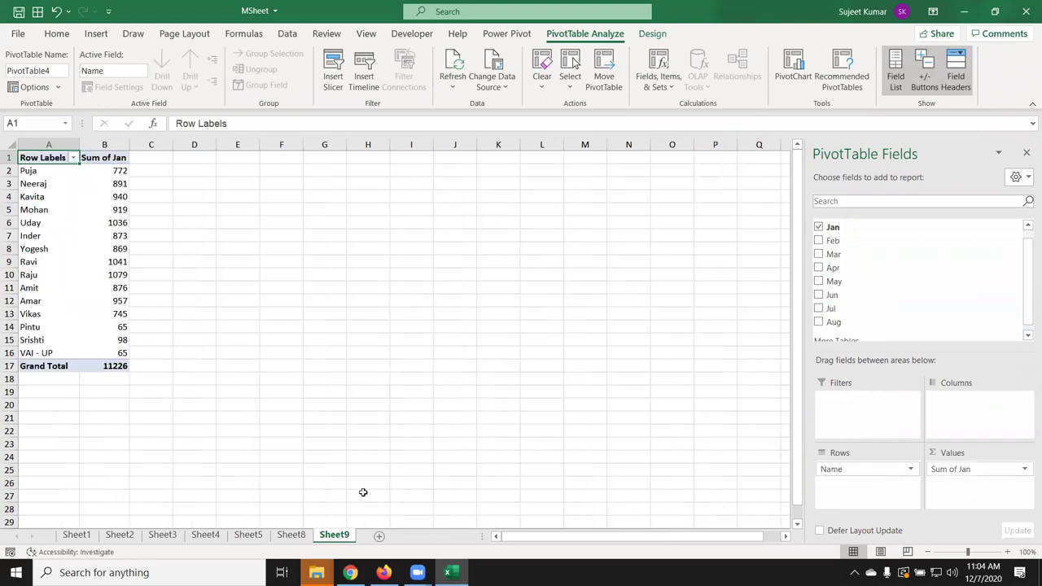
pyautogui.click(289, 535)
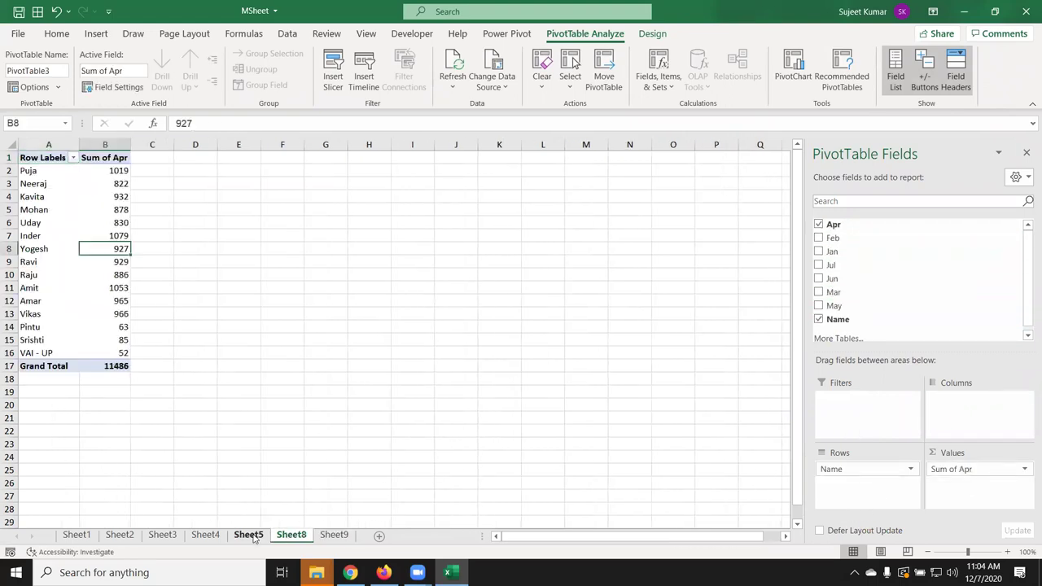
# - On Sheet5, clear the scratch cells in columns K and L
pyautogui.click(253, 535)
pyautogui.moveTo(474, 144); pyautogui.dragTo(563, 155)
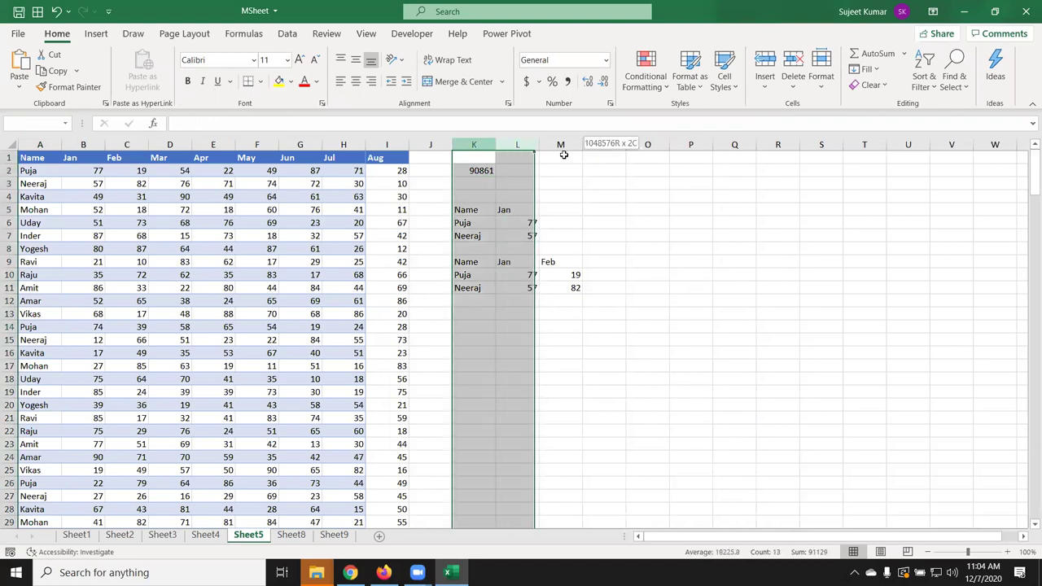
pyautogui.press('Delete')
# - Add a Total header in J1 with =SUM(B2:I2) in J2, filled down the column
pyautogui.click(430, 157)
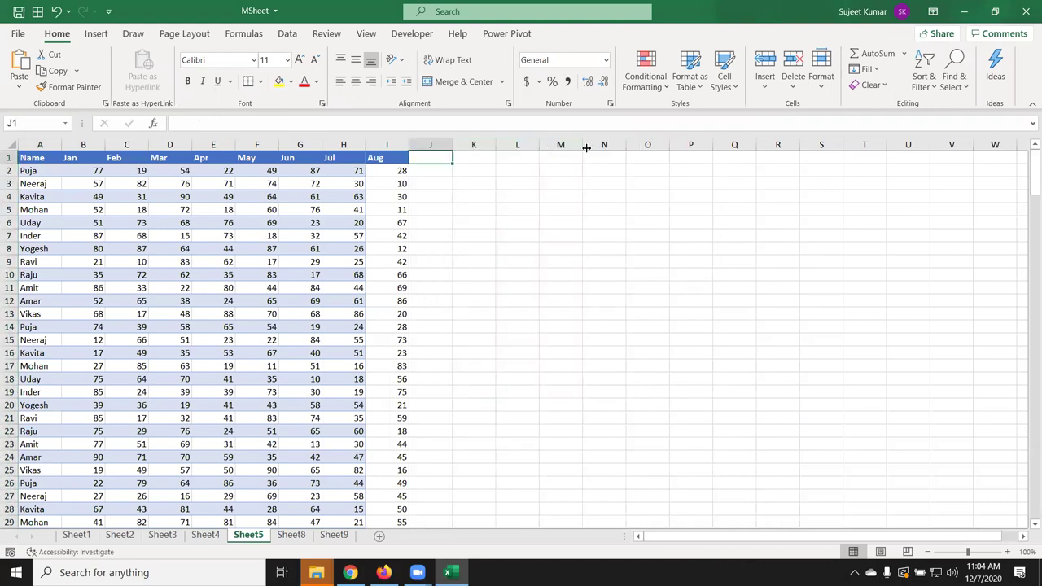
pyautogui.write('Sep')
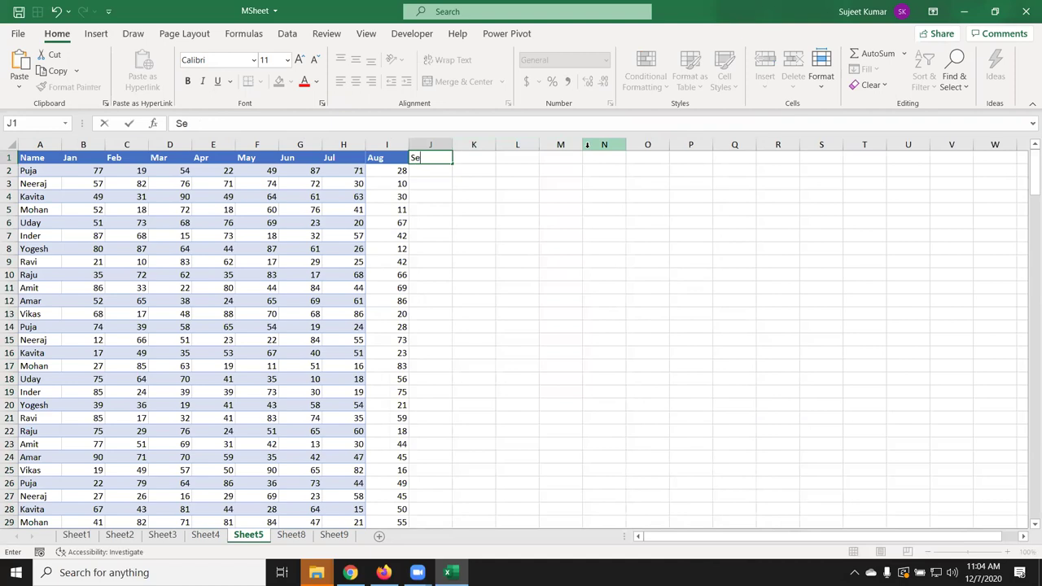
pyautogui.press('Return')
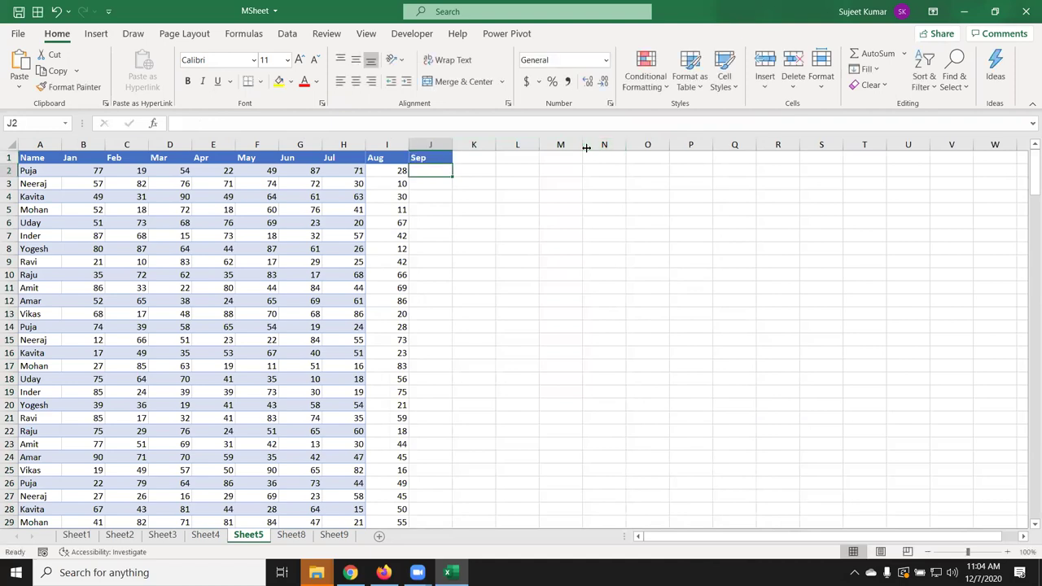
pyautogui.press('Up')
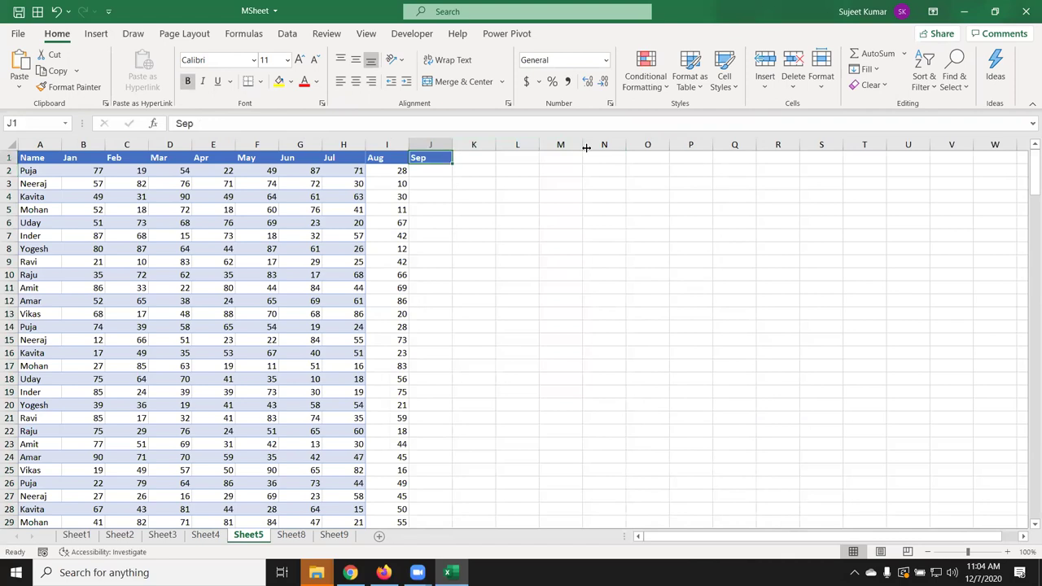
pyautogui.write('Total')
pyautogui.press('Return')
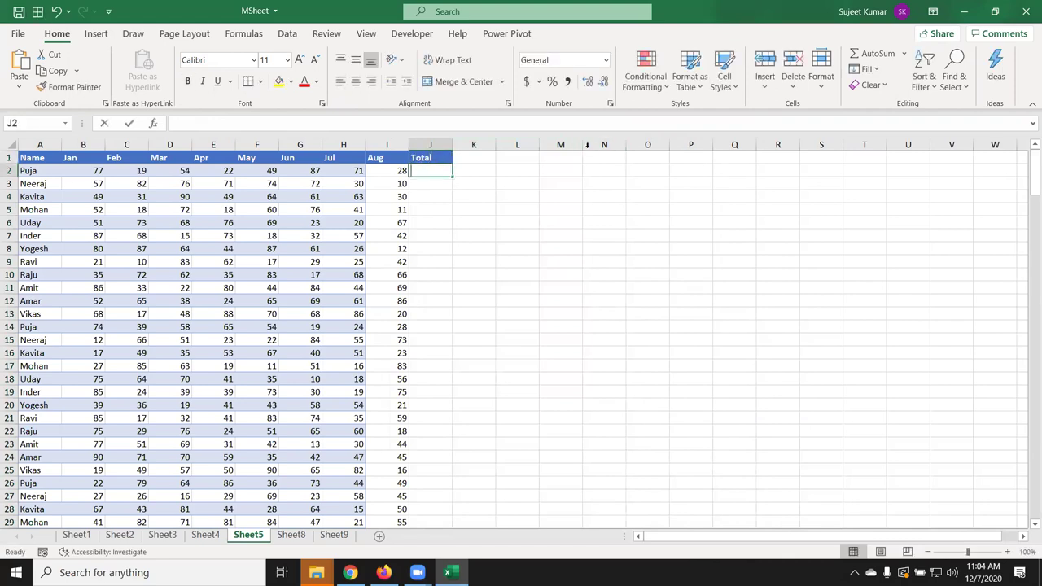
pyautogui.hotkey('alt', '=')
pyautogui.press('Return')
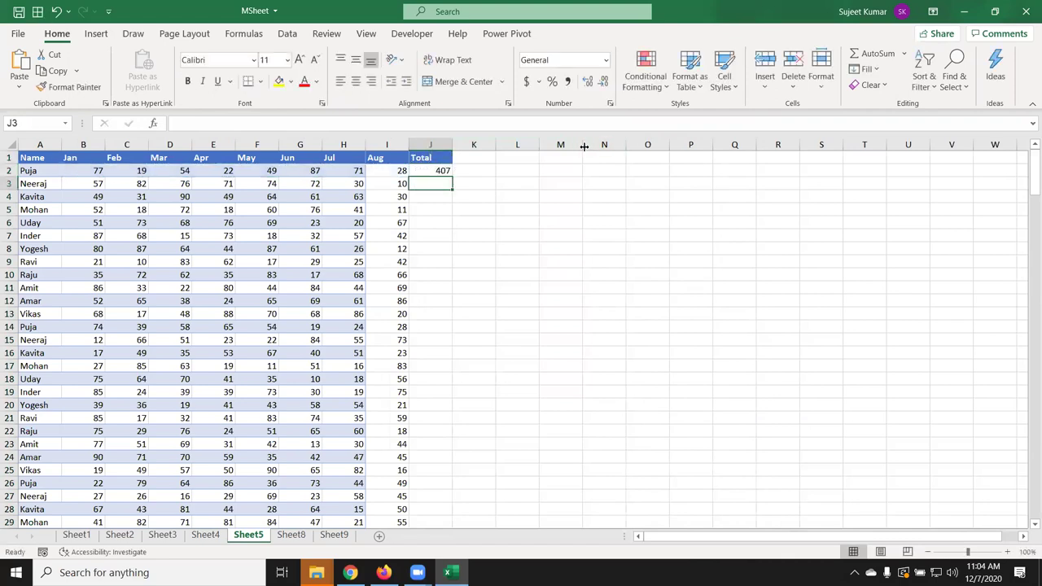
pyautogui.click(437, 171)
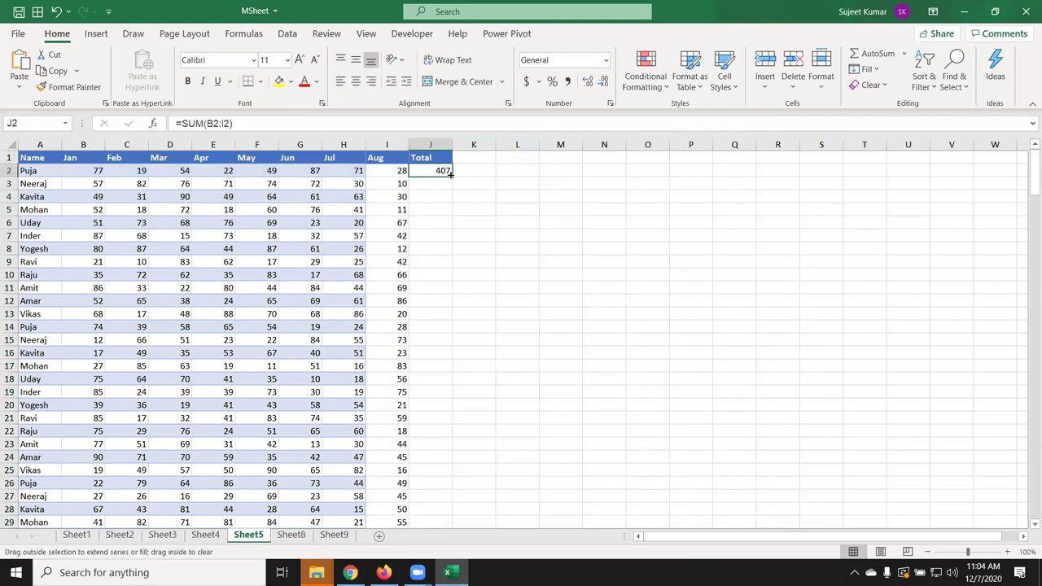
pyautogui.doubleClick(453, 177)
# - Refresh the Sheet9 pivot table and add Sum of Total to its values
pyautogui.click(334, 535)
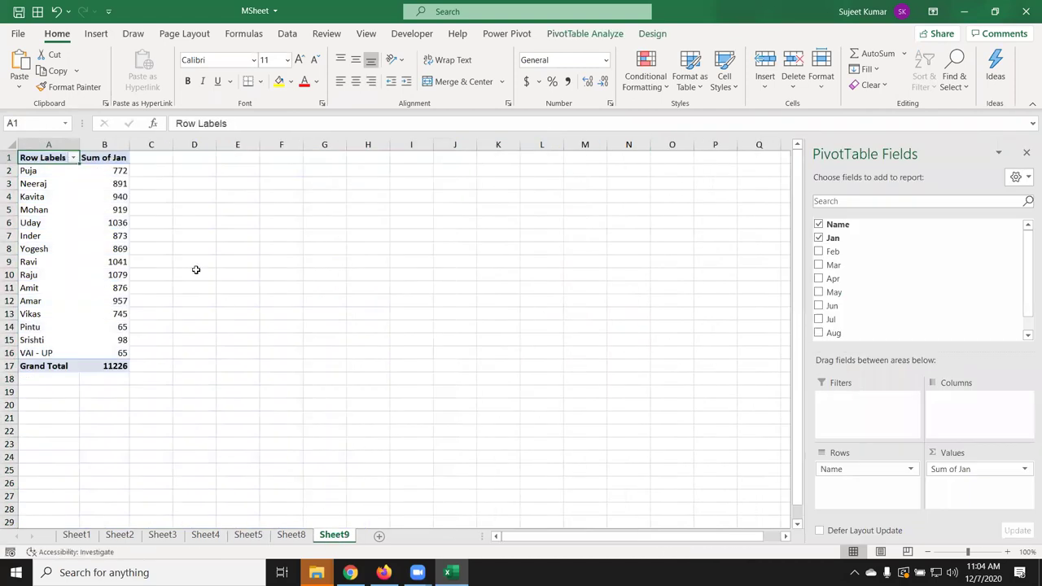
pyautogui.rightClick(85, 223)
pyautogui.click(124, 293)
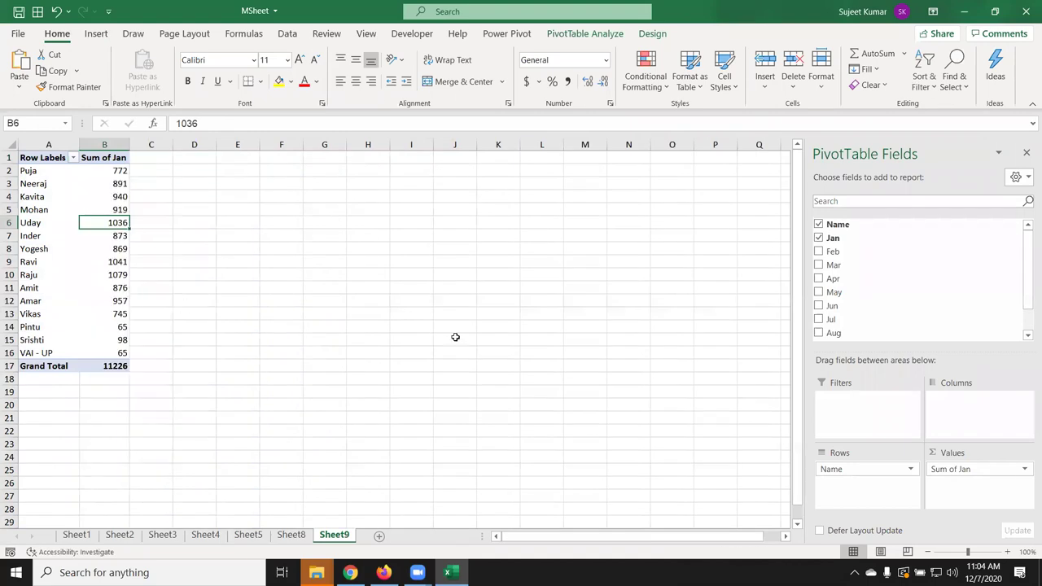
pyautogui.scroll(-1, 935, 298)
pyautogui.moveTo(900, 323); pyautogui.dragTo(950, 486)
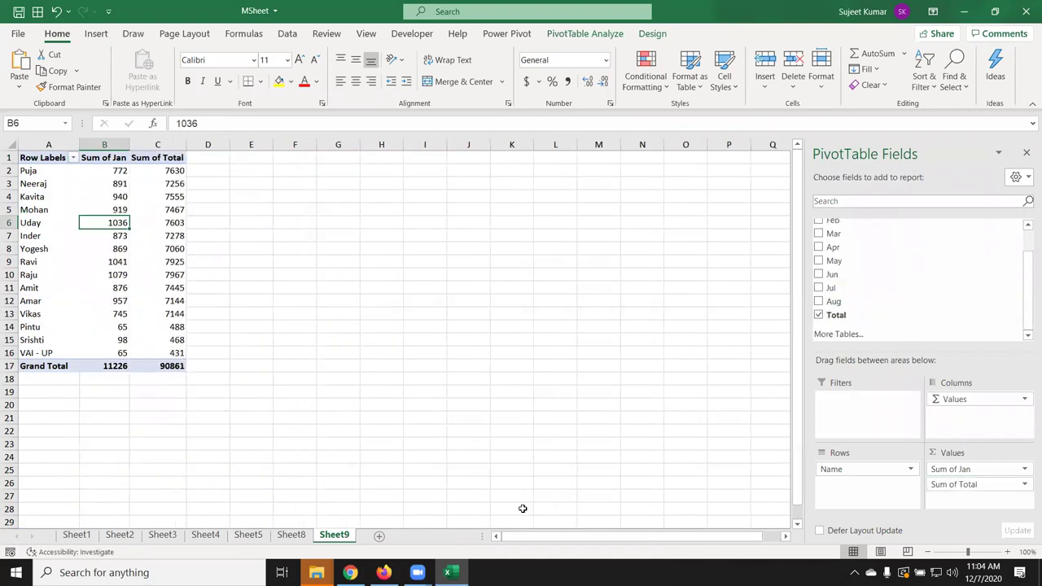
# - Review Sheet8, then on Sheet5 select column A, the header row and cell C3
pyautogui.click(291, 535)
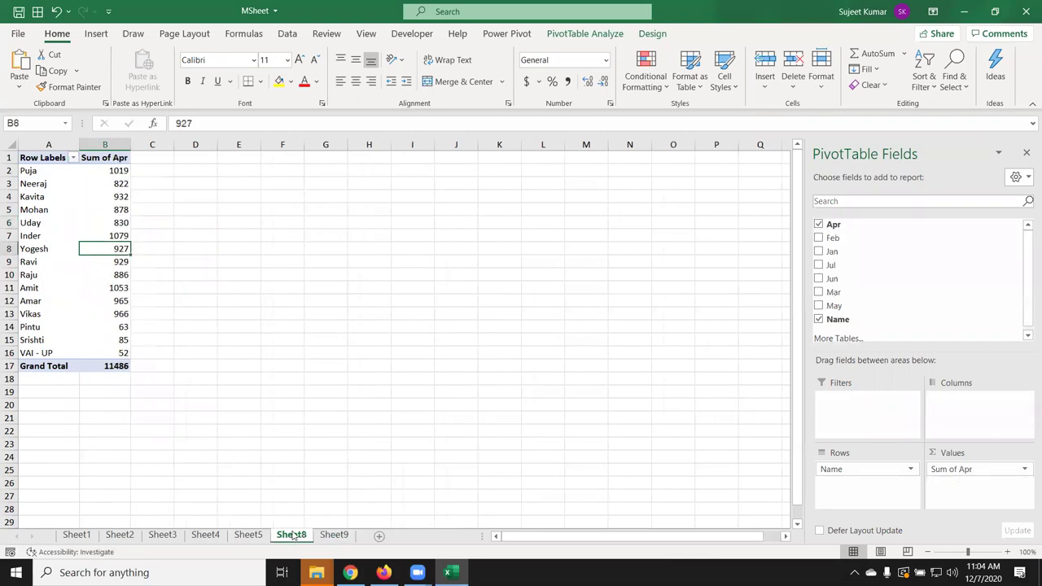
pyautogui.click(259, 537)
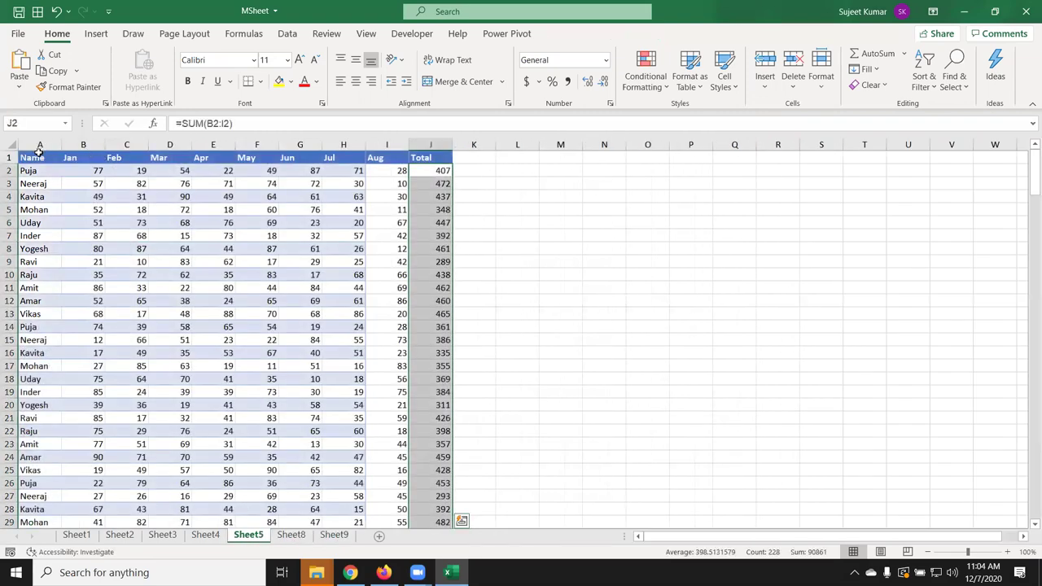
pyautogui.click(39, 145)
pyautogui.click(10, 157)
pyautogui.click(124, 187)
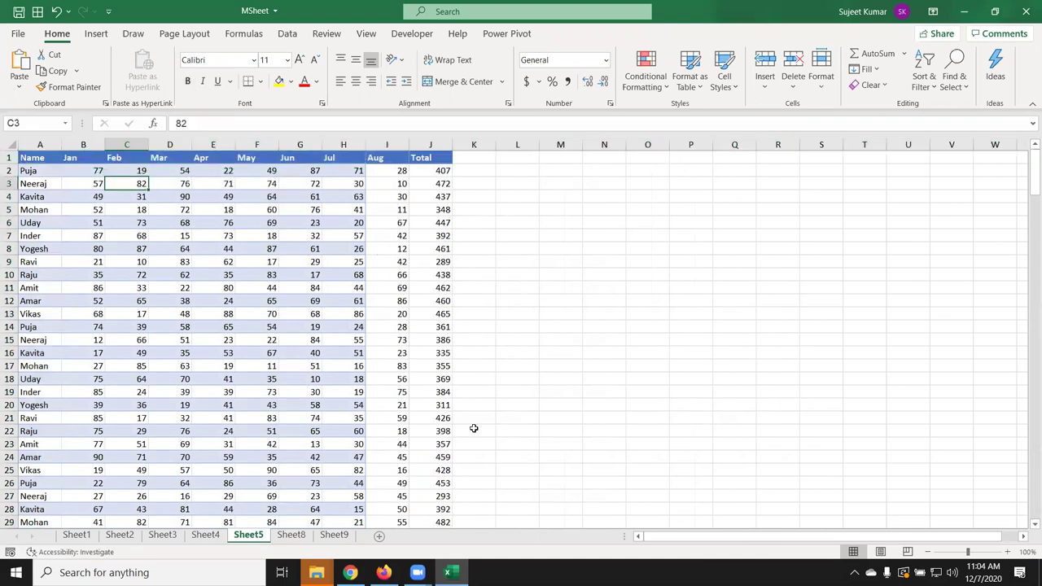
# - Return to Sheet9, then close Excel choosing Don't Save to discard changes
pyautogui.click(330, 537)
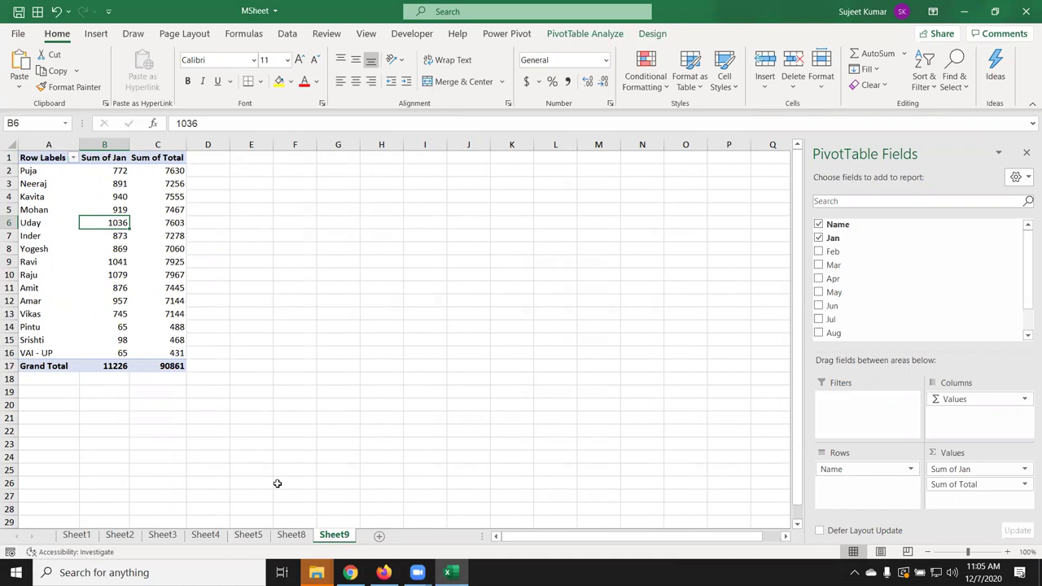
pyautogui.click(1024, 12)
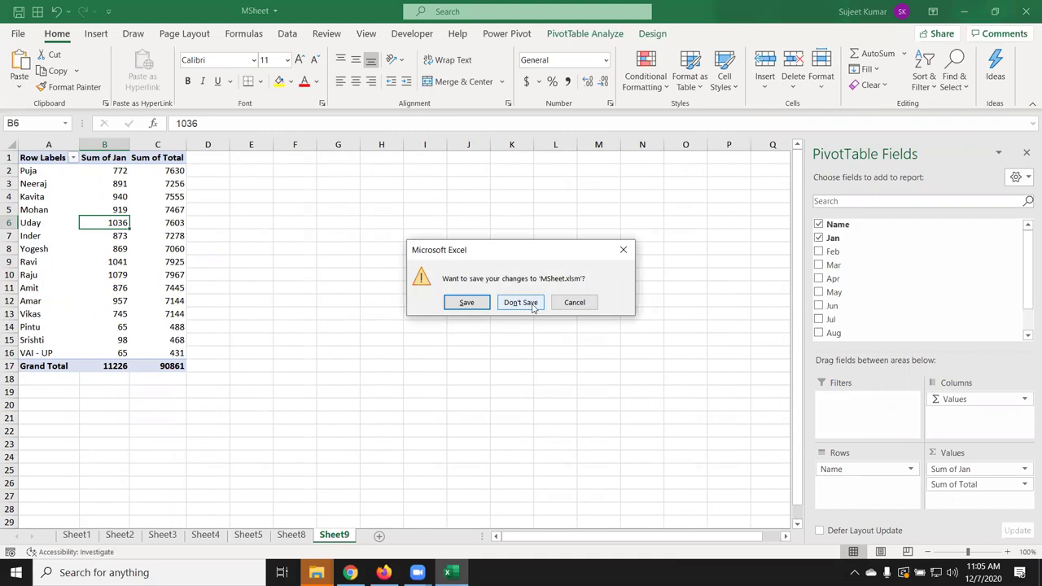
pyautogui.click(534, 304)
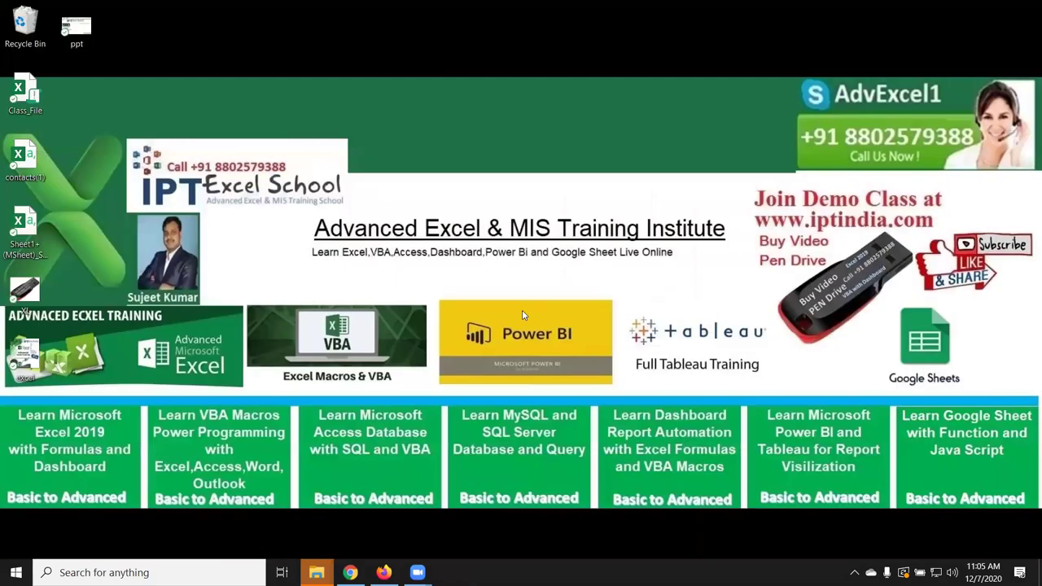
# - Launch Excel by searching 'exce' in the Start menu and create blank workbook Book1
pyautogui.press('super')
pyautogui.write('exce')
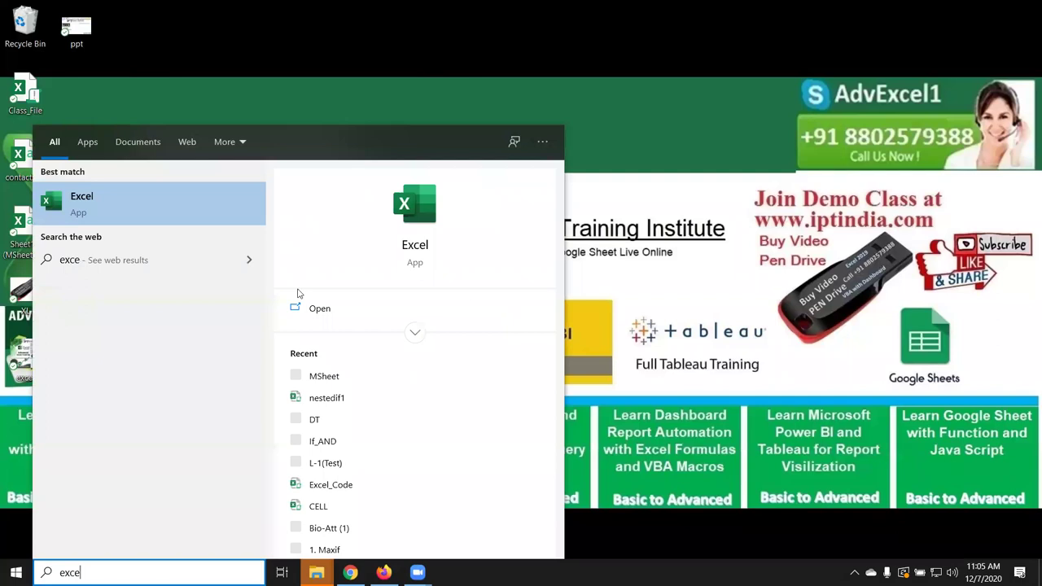
pyautogui.click(409, 210)
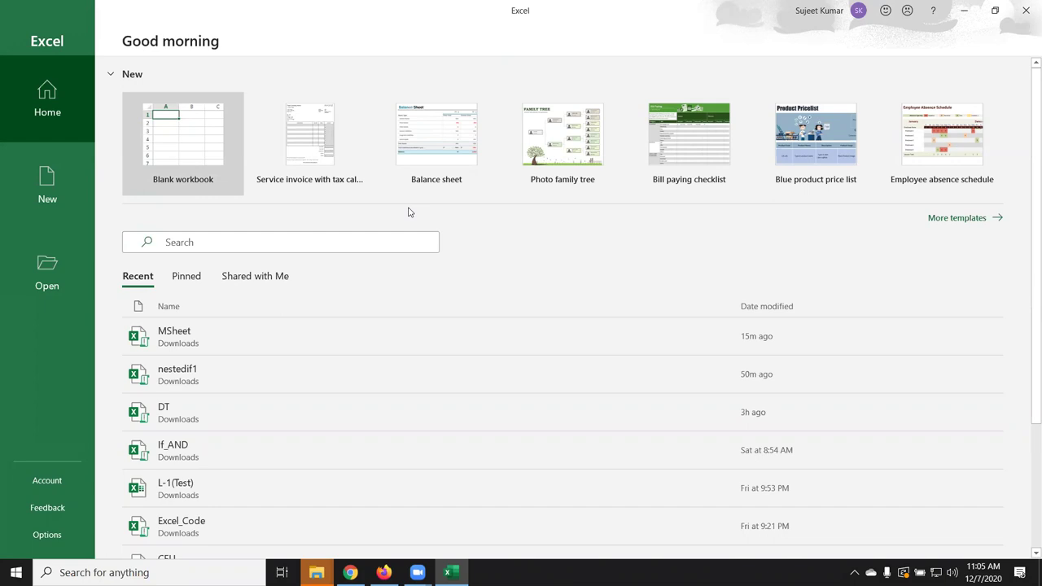
pyautogui.click(206, 137)
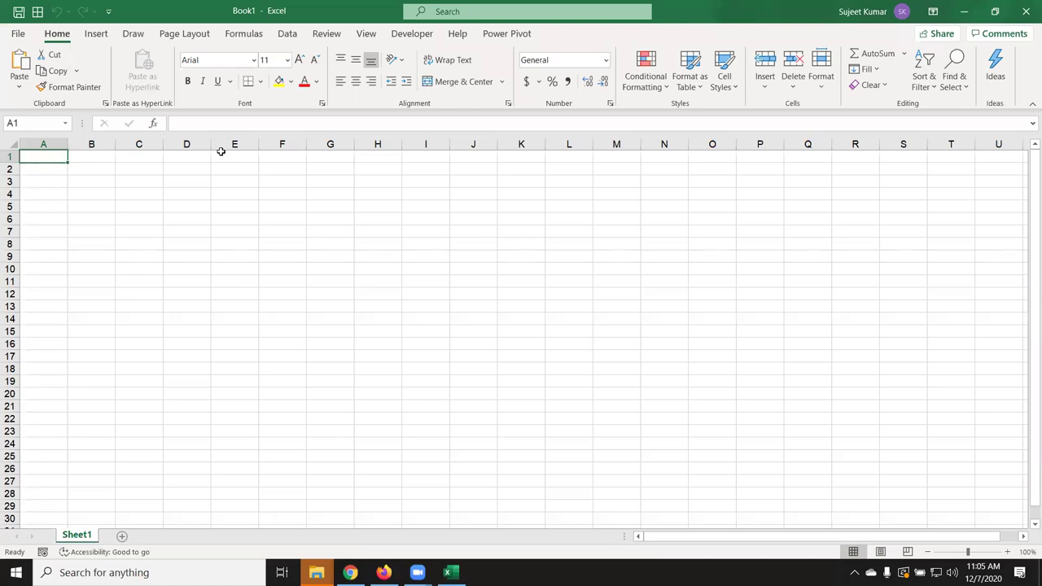
# - Switch Book1's ribbon to the Insert tab
pyautogui.click(97, 34)
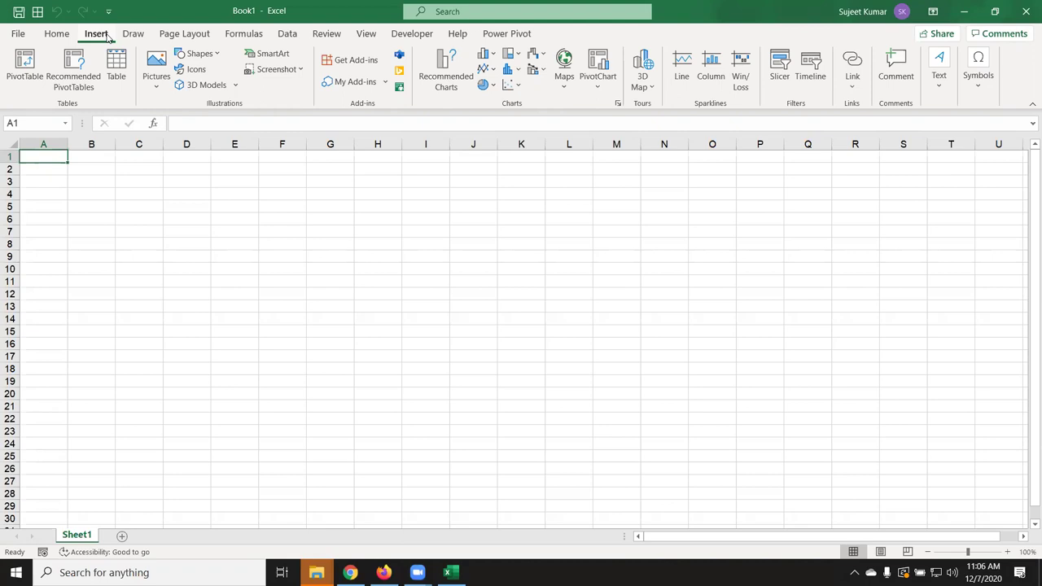
# - Start a PivotTable using an external data source and browse for a connection file
pyautogui.click(22, 63)
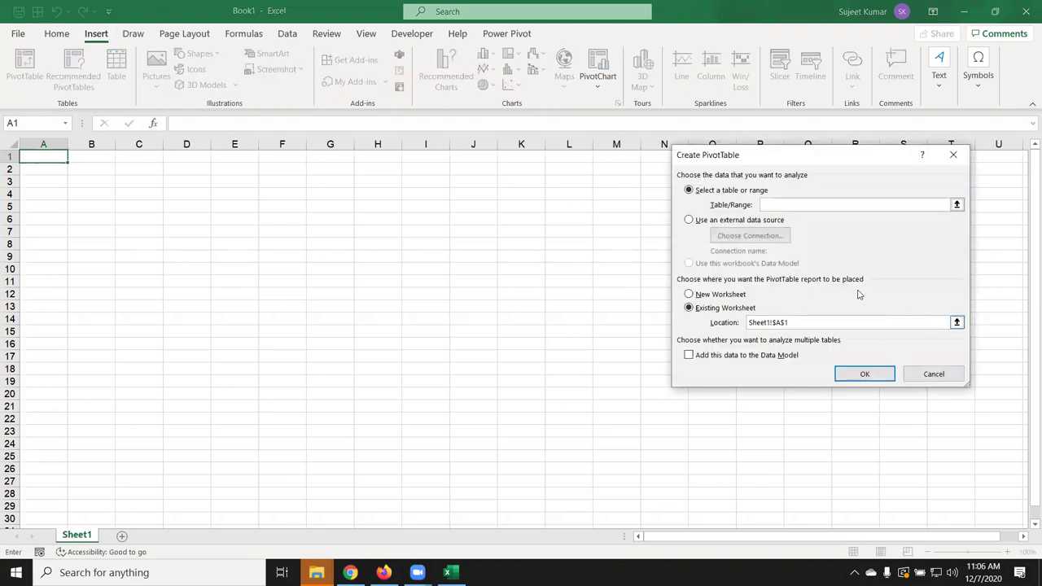
pyautogui.click(774, 221)
pyautogui.click(778, 236)
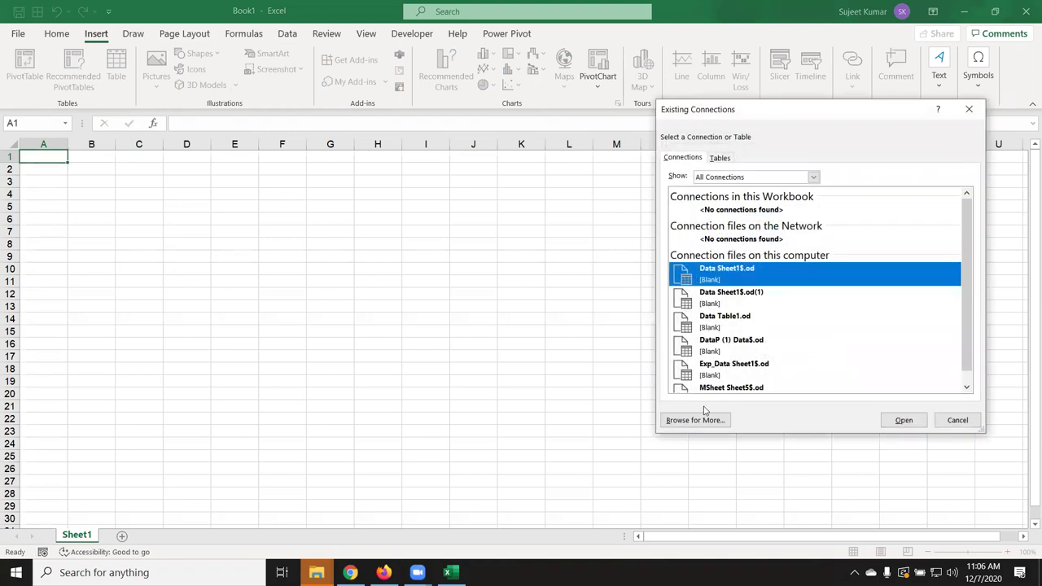
pyautogui.click(696, 420)
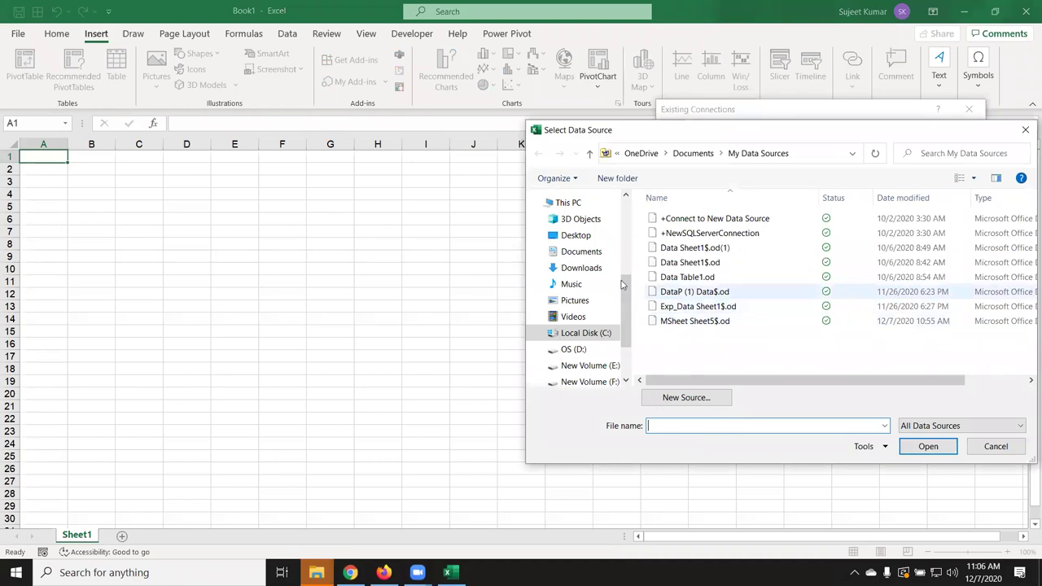
# - Open MSheet from Downloads, choose its Sheet5$ table, and place the PivotTable on Sheet1
pyautogui.click(580, 238)
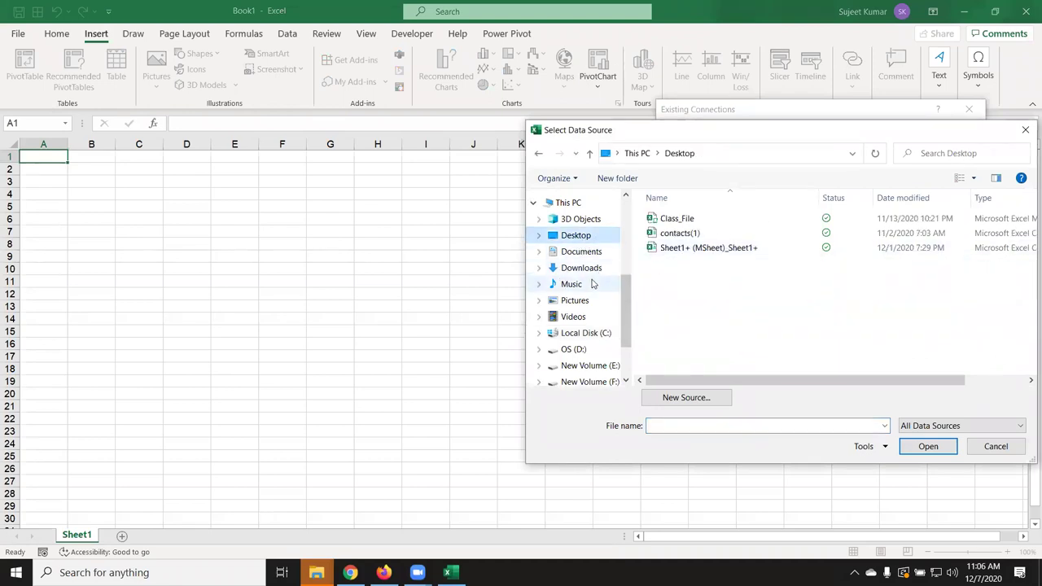
pyautogui.click(590, 255)
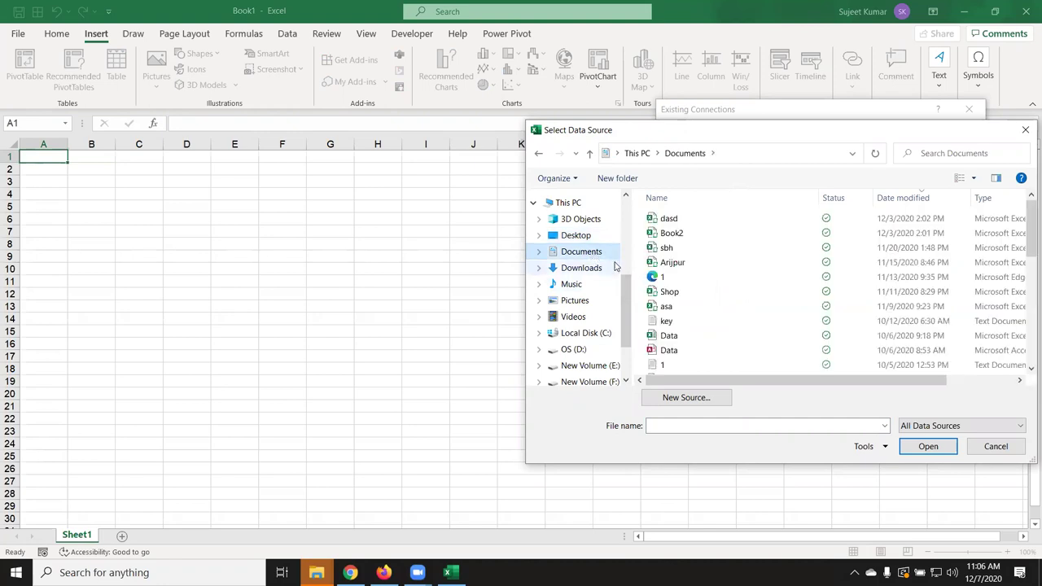
pyautogui.click(597, 269)
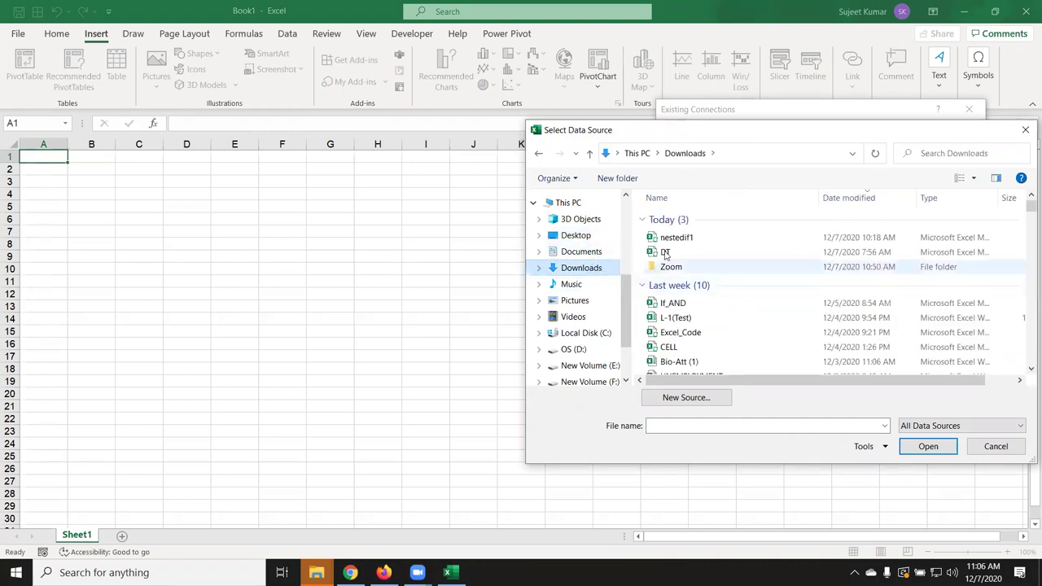
pyautogui.click(673, 303)
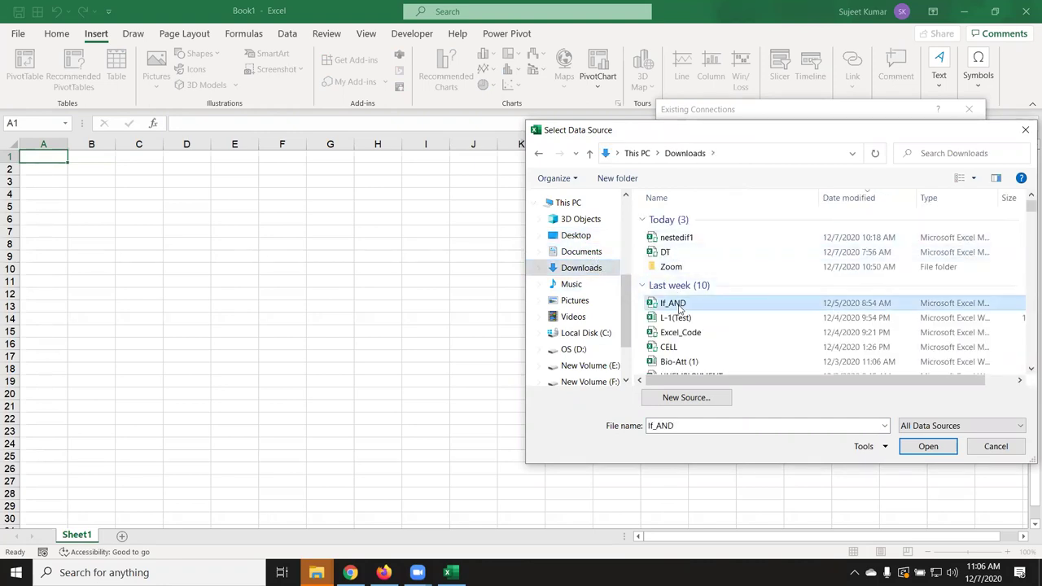
pyautogui.press('m')
pyautogui.press('m')
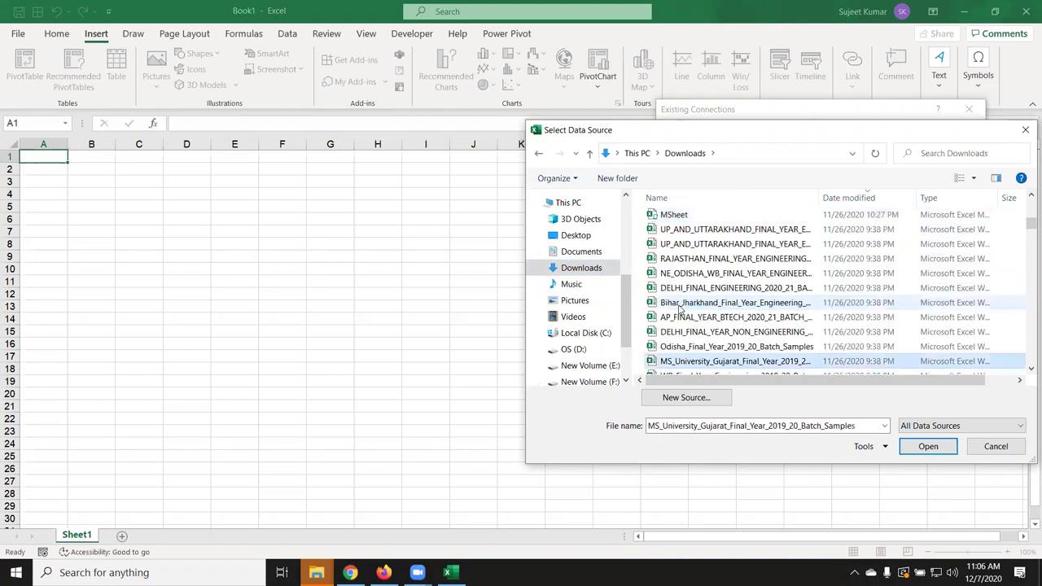
pyautogui.doubleClick(708, 216)
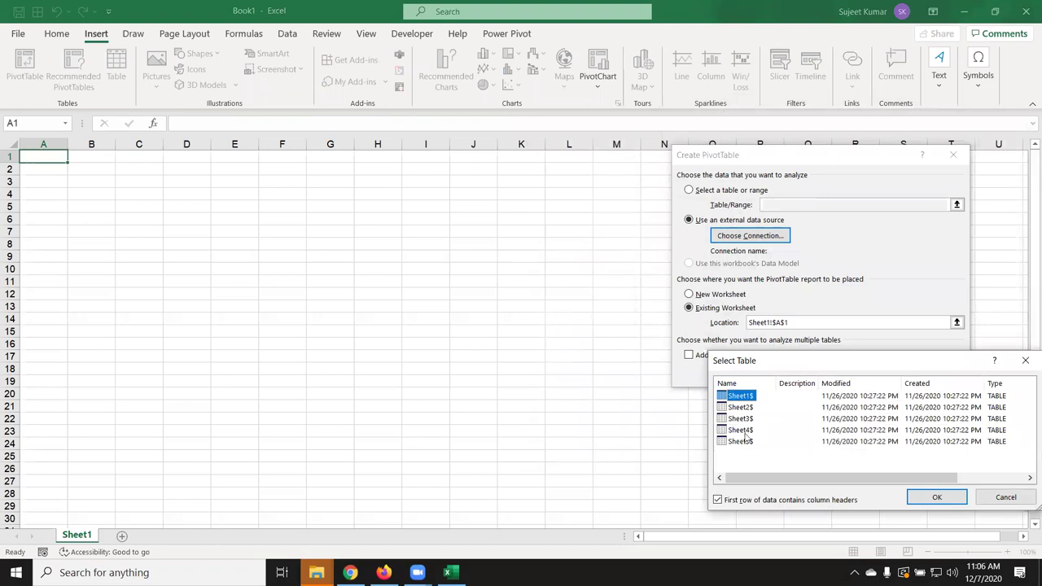
pyautogui.click(742, 440)
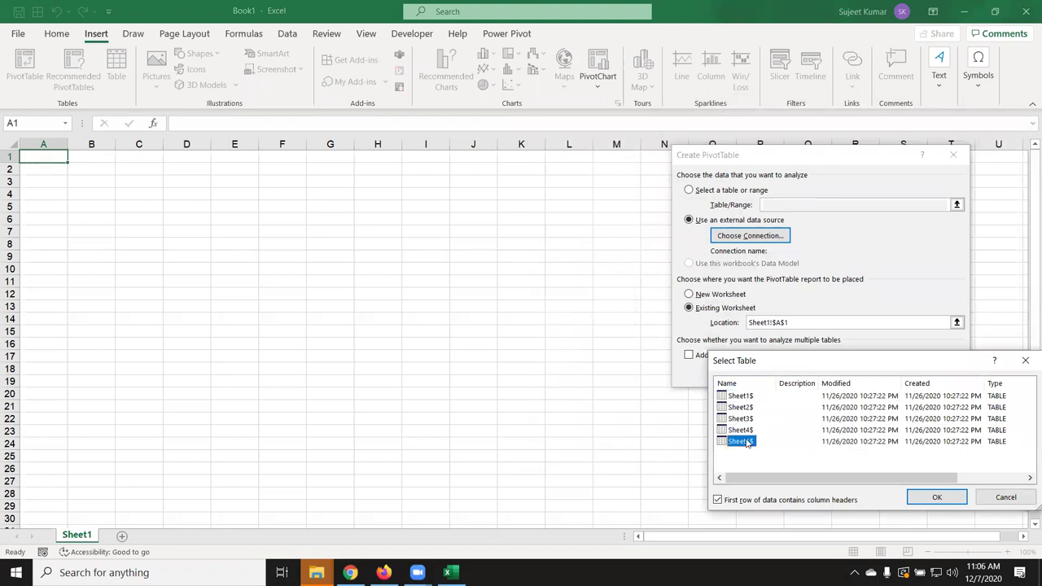
pyautogui.click(934, 498)
pyautogui.click(863, 374)
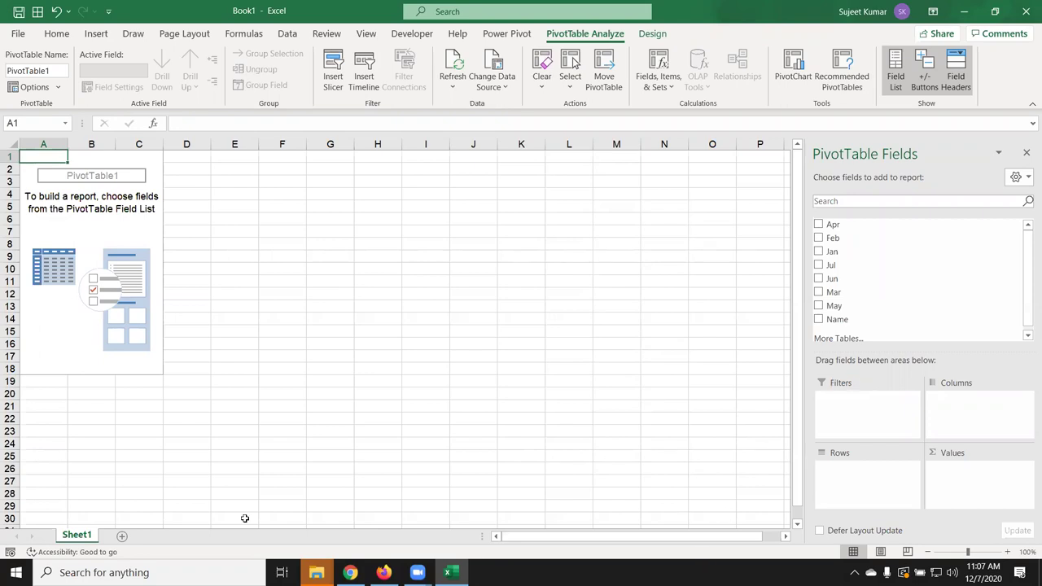
# - Add Sheet2 and start a PivotTable there from an external connection file
pyautogui.click(122, 537)
pyautogui.click(87, 36)
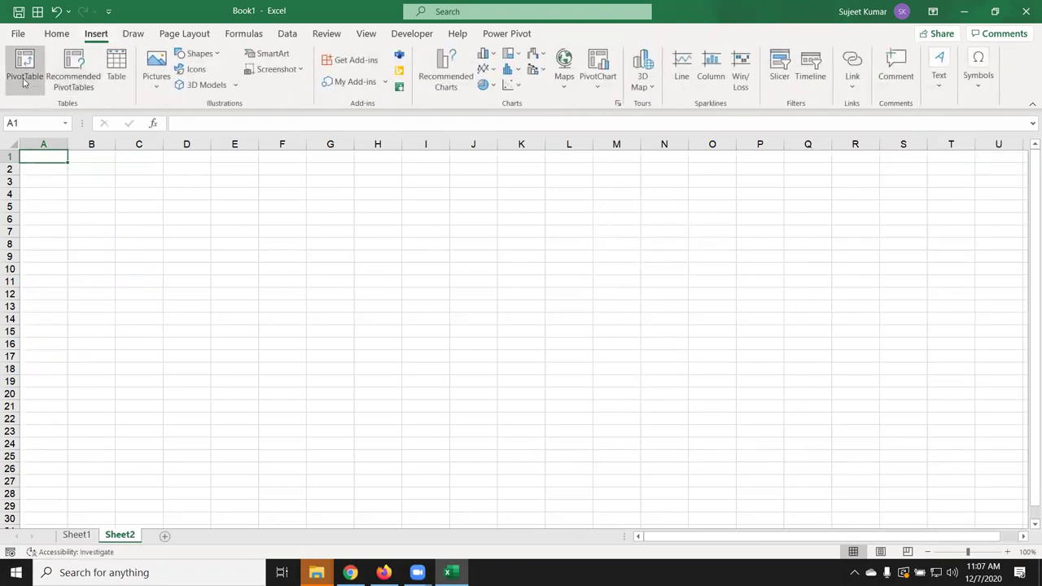
pyautogui.click(25, 65)
pyautogui.click(696, 221)
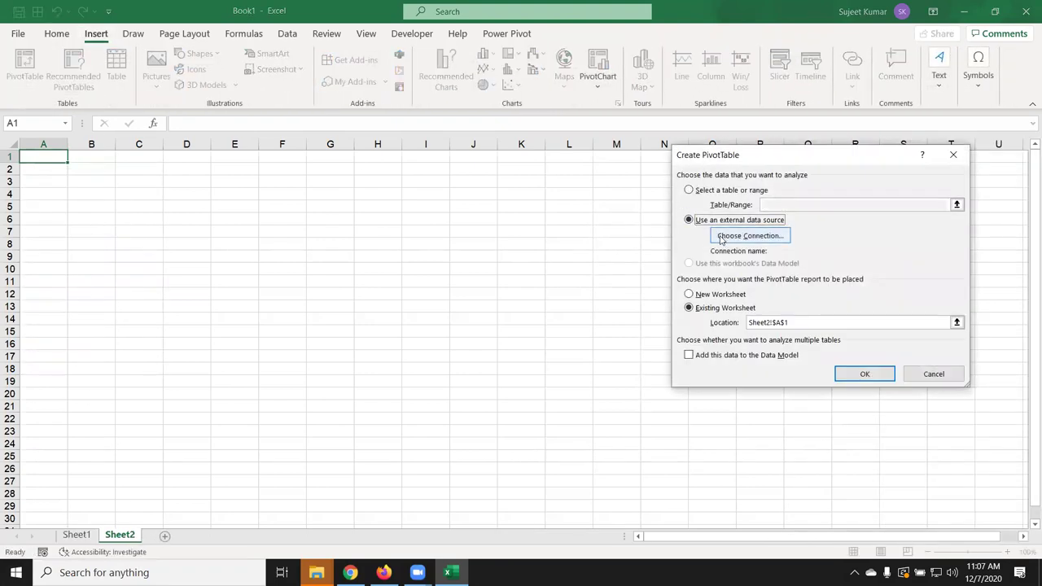
pyautogui.click(724, 238)
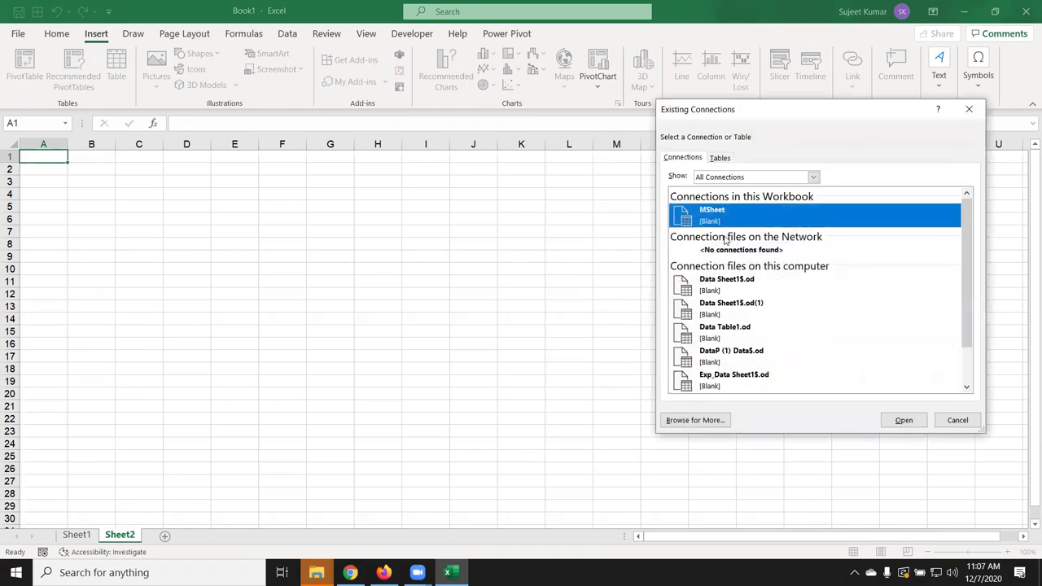
pyautogui.click(713, 422)
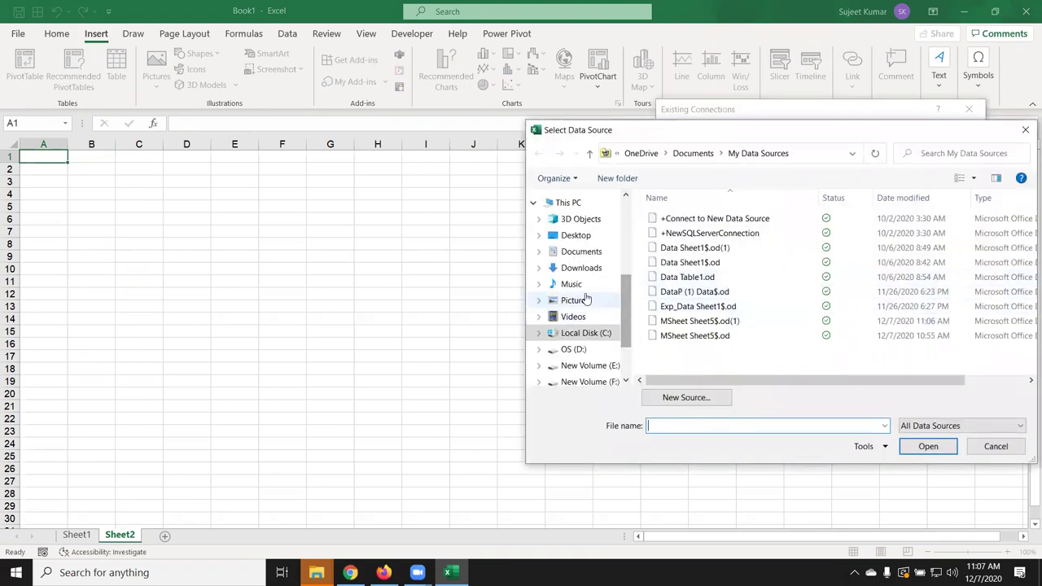
# - Use the Access Data database in Documents for PivotTable2 on Sheet2, then add Sheet3
pyautogui.click(580, 239)
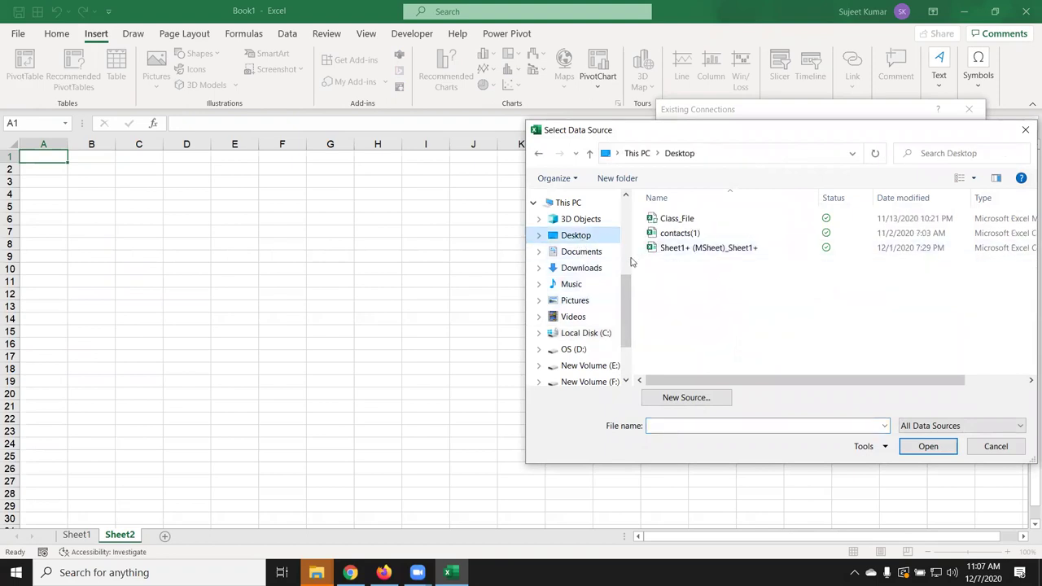
pyautogui.click(585, 253)
pyautogui.scroll(-1, 705, 269)
pyautogui.scroll(1, 705, 269)
pyautogui.scroll(-3, 704, 268)
pyautogui.scroll(-2, 700, 273)
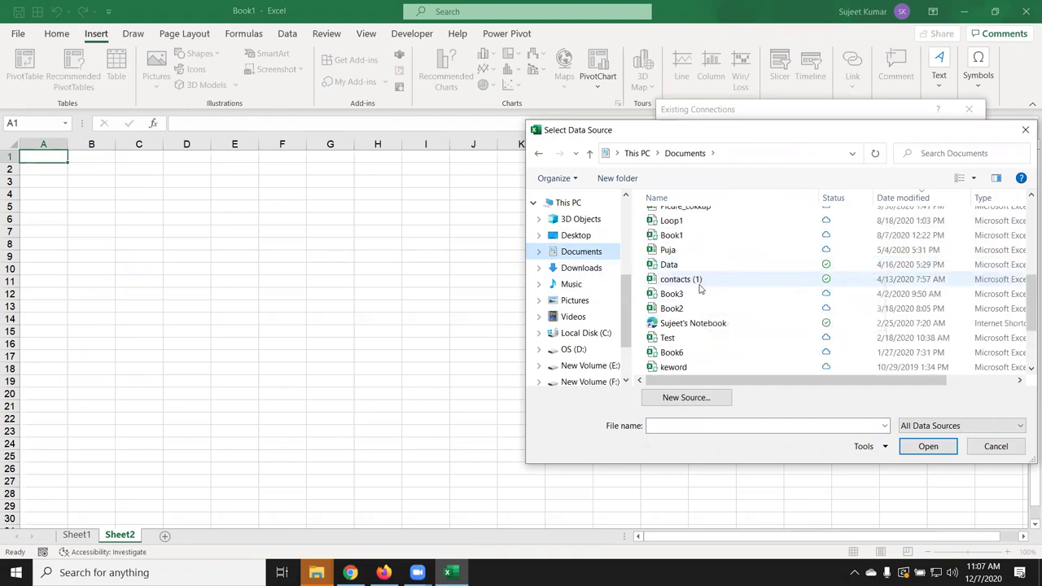
pyautogui.scroll(1, 693, 275)
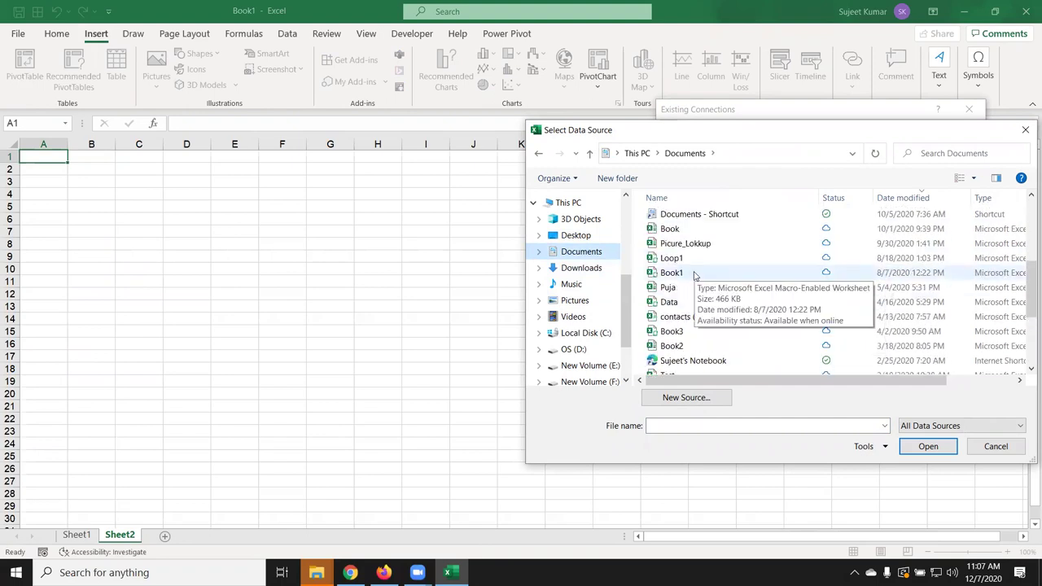
pyautogui.scroll(-2, 691, 289)
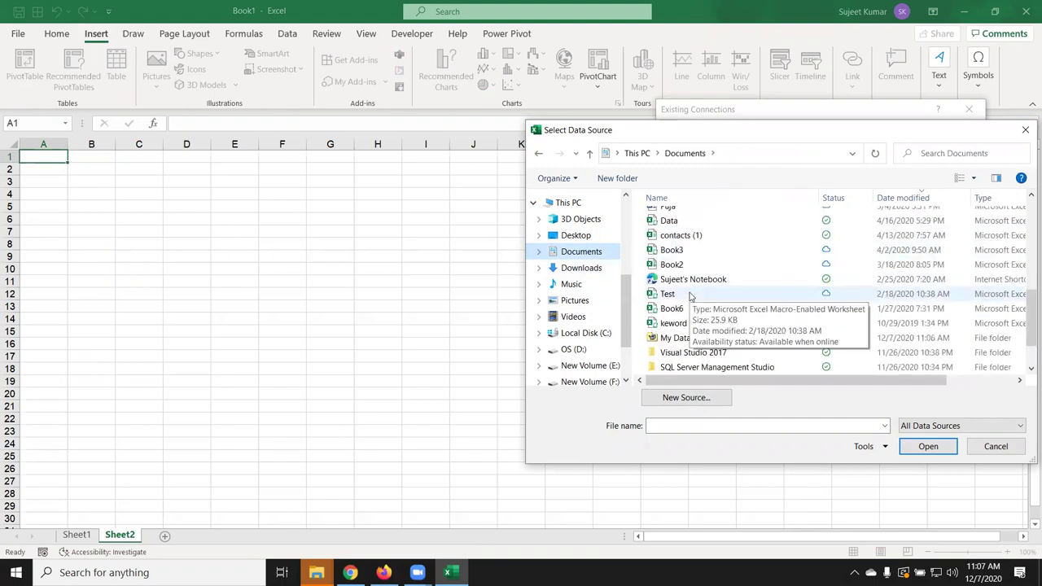
pyautogui.scroll(2, 691, 288)
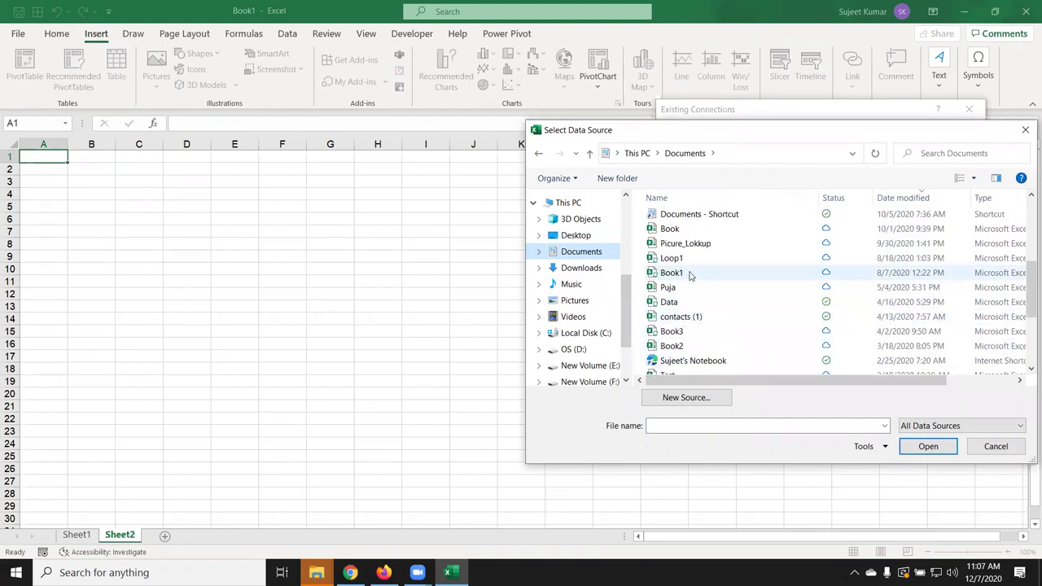
pyautogui.scroll(-3, 693, 293)
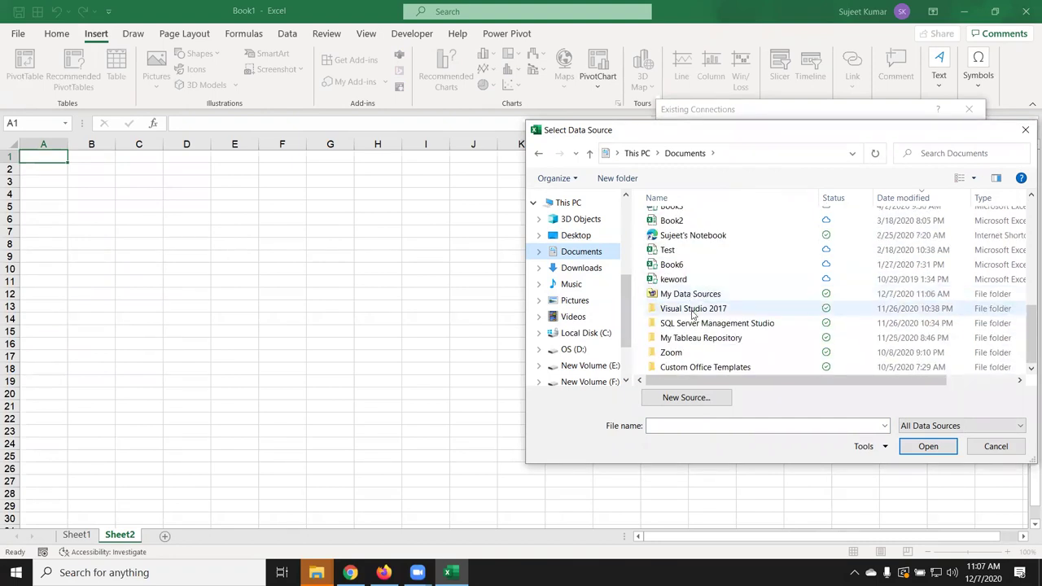
pyautogui.click(591, 253)
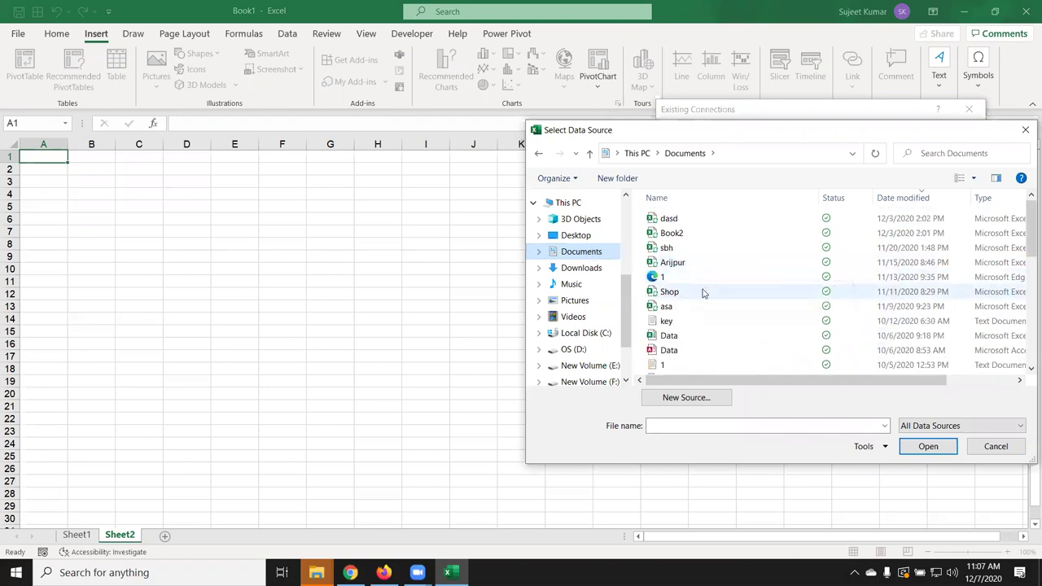
pyautogui.click(692, 351)
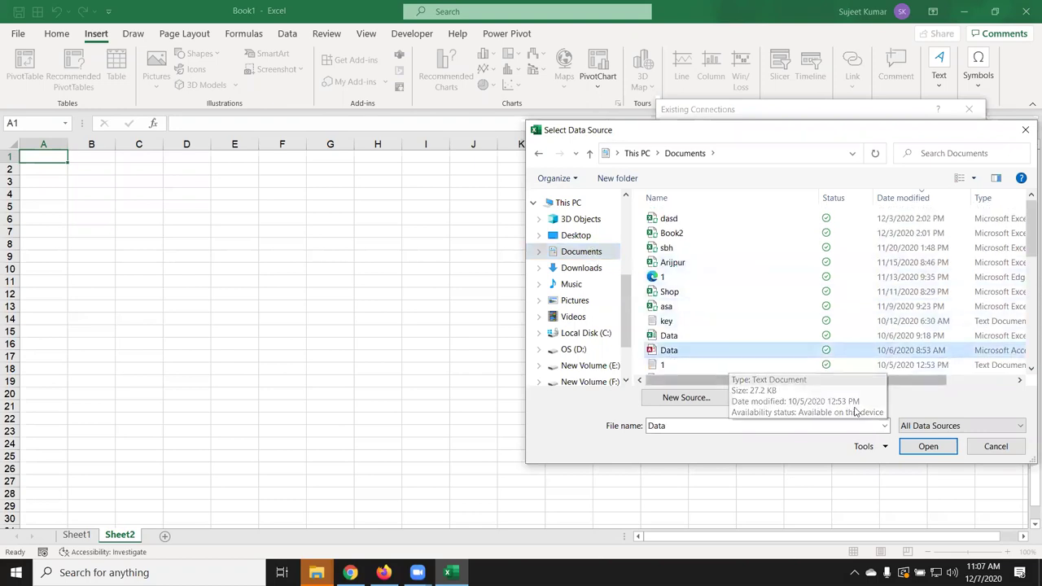
pyautogui.click(942, 447)
pyautogui.click(862, 374)
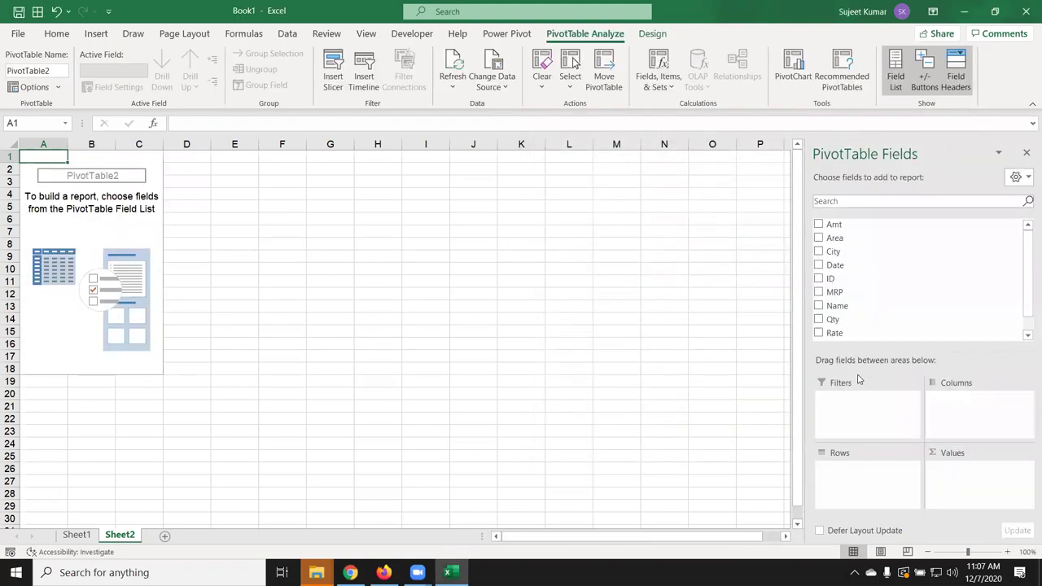
pyautogui.click(166, 537)
# - Begin a Sheet3 PivotTable from an external source and list the Data and MSheet connections
pyautogui.click(95, 34)
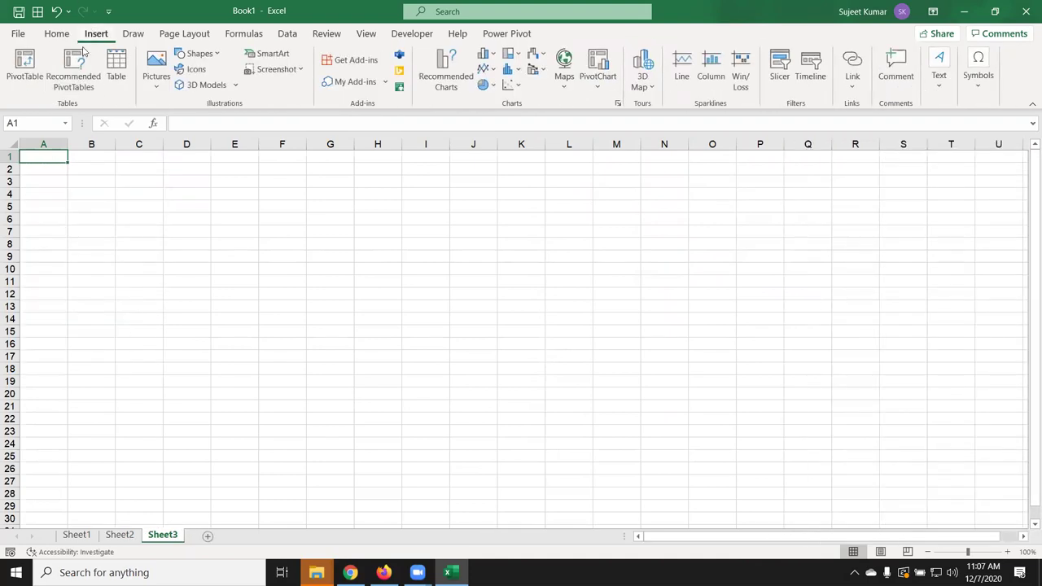
pyautogui.click(25, 65)
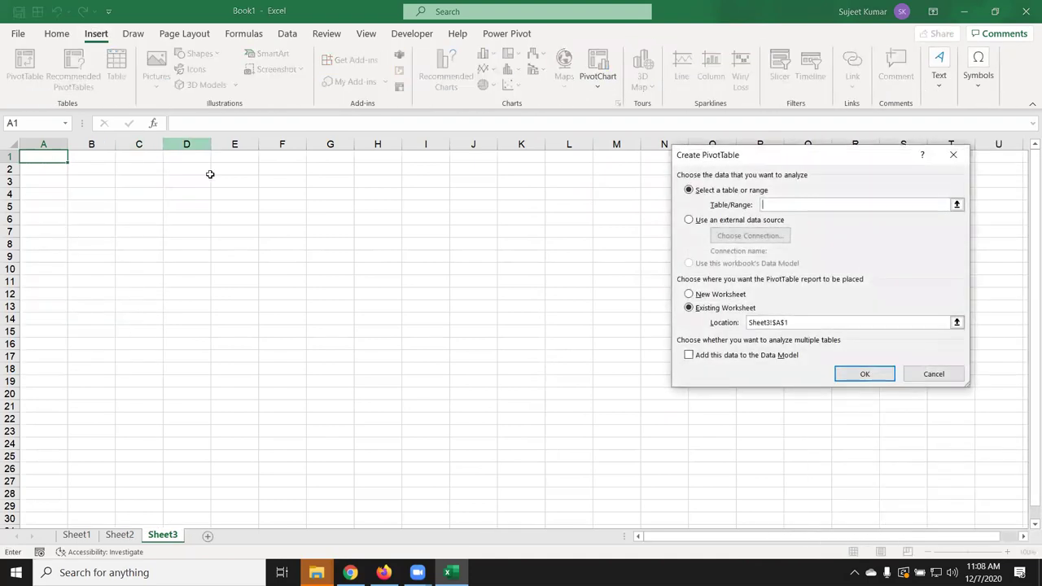
pyautogui.click(707, 220)
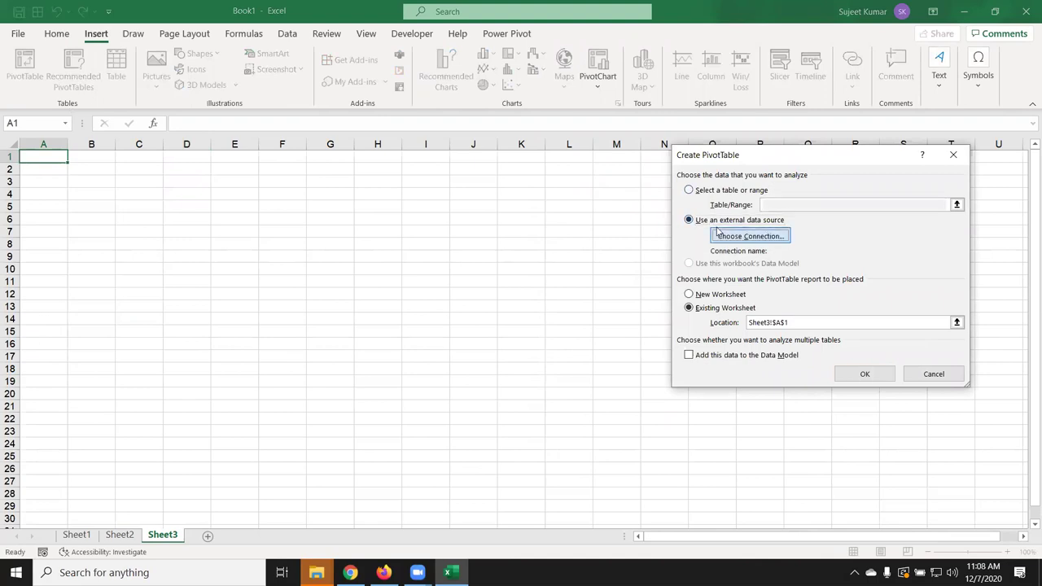
pyautogui.click(718, 236)
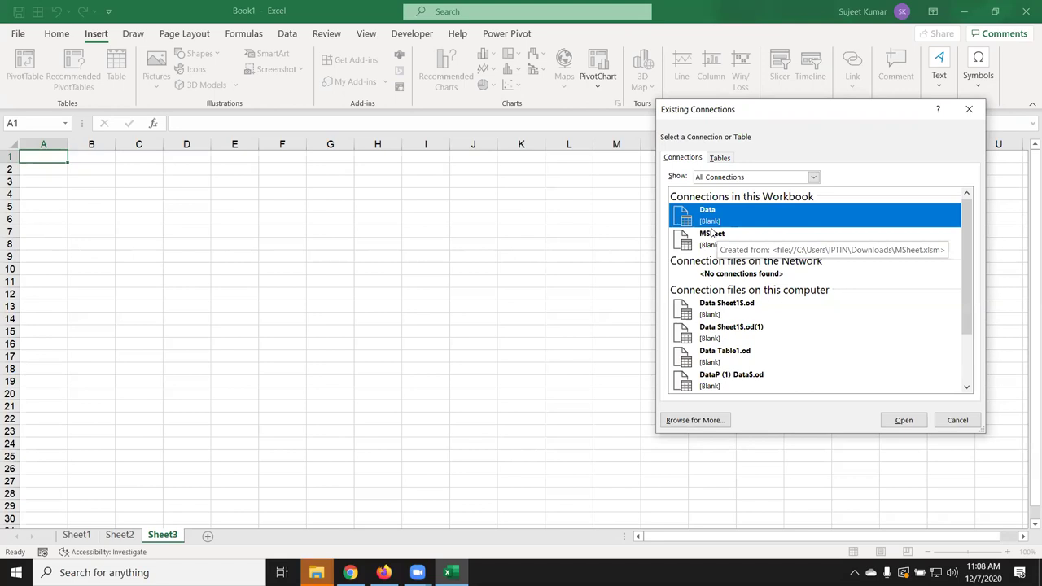
# - Cancel the Sheet3 PivotTable setup, leaving Sheet3 blank, and minimize Excel to the desktop
pyautogui.press('Escape')
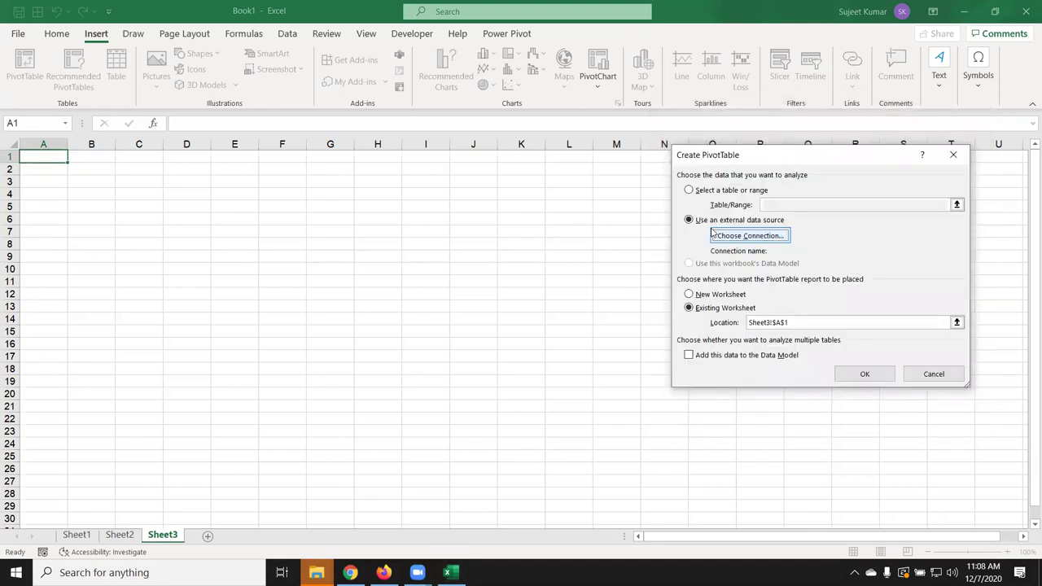
pyautogui.press('Escape')
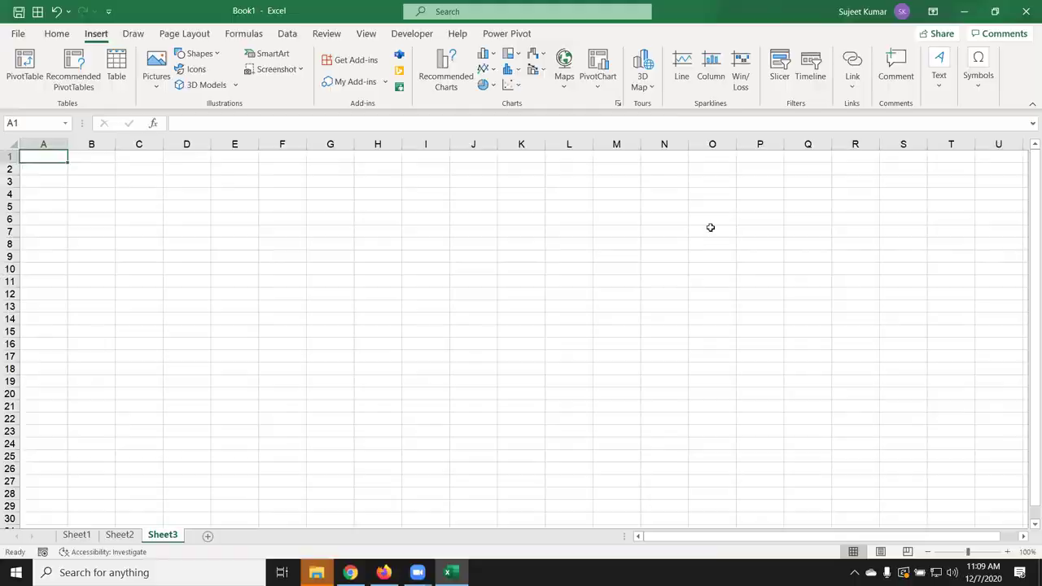
pyautogui.press('super+d')
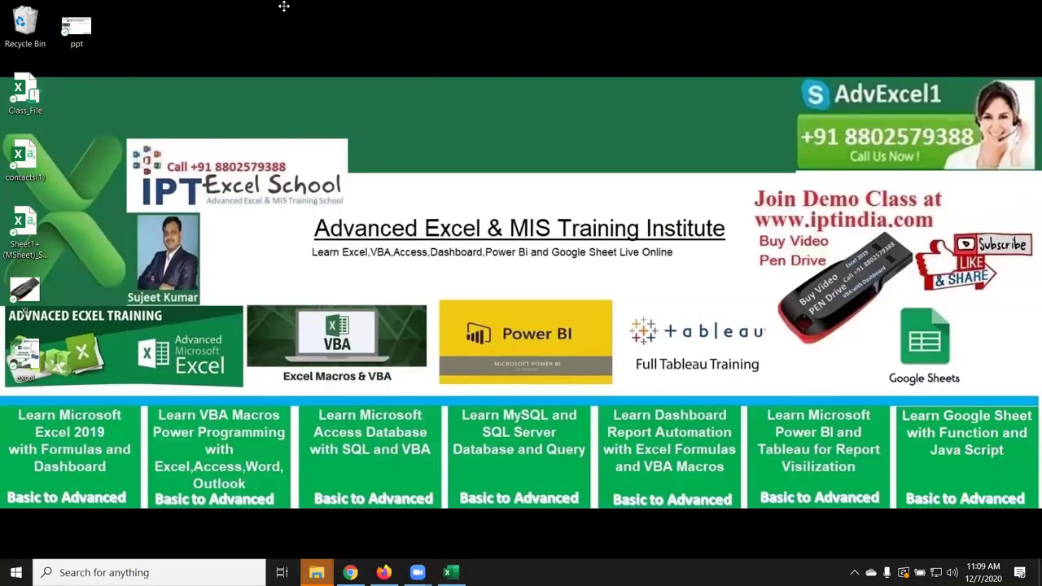